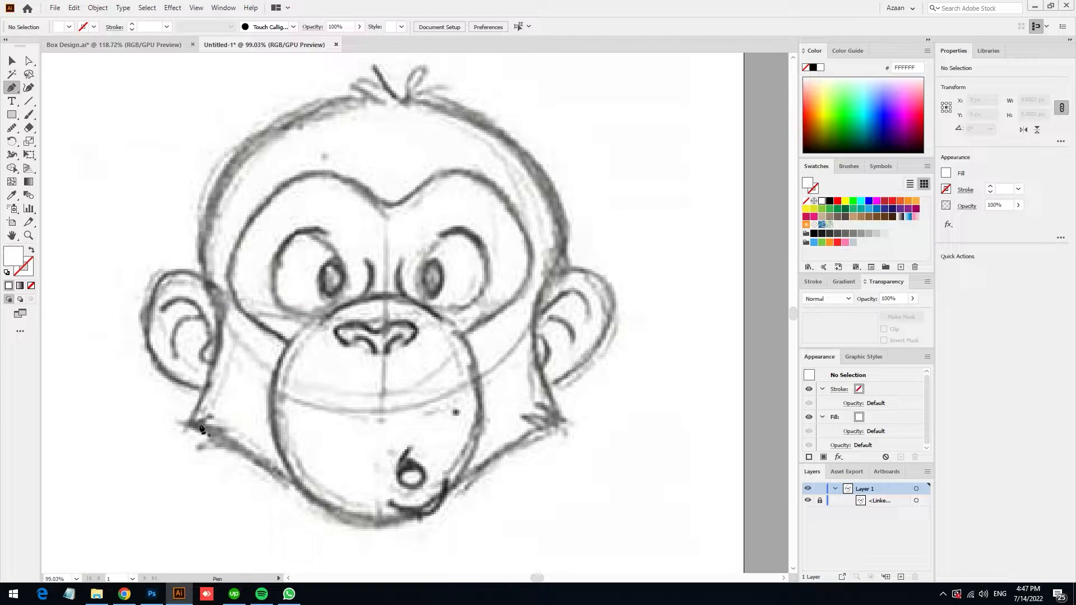
- Trace the first curve of the head outline above the left ear, with no fill and a 4 pt black stroke
mouse_move(218, 307)
left_mouse_down()
mouse_move(200, 213)
mouse_move(234, 131)
left_mouse_up()
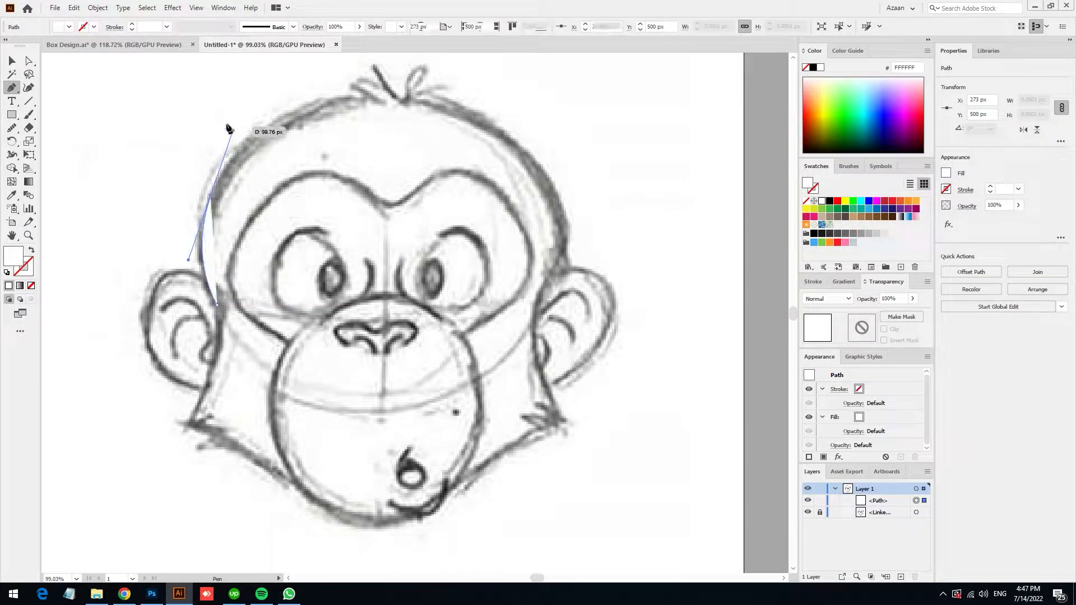
key("shift+x")
double_click(27, 264)
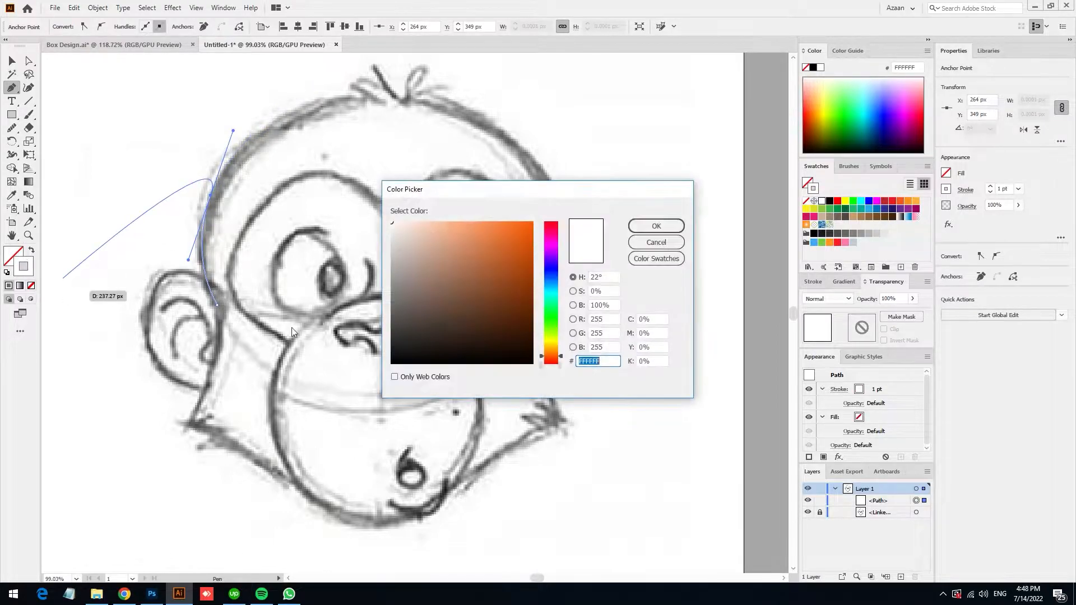
left_click(645, 227)
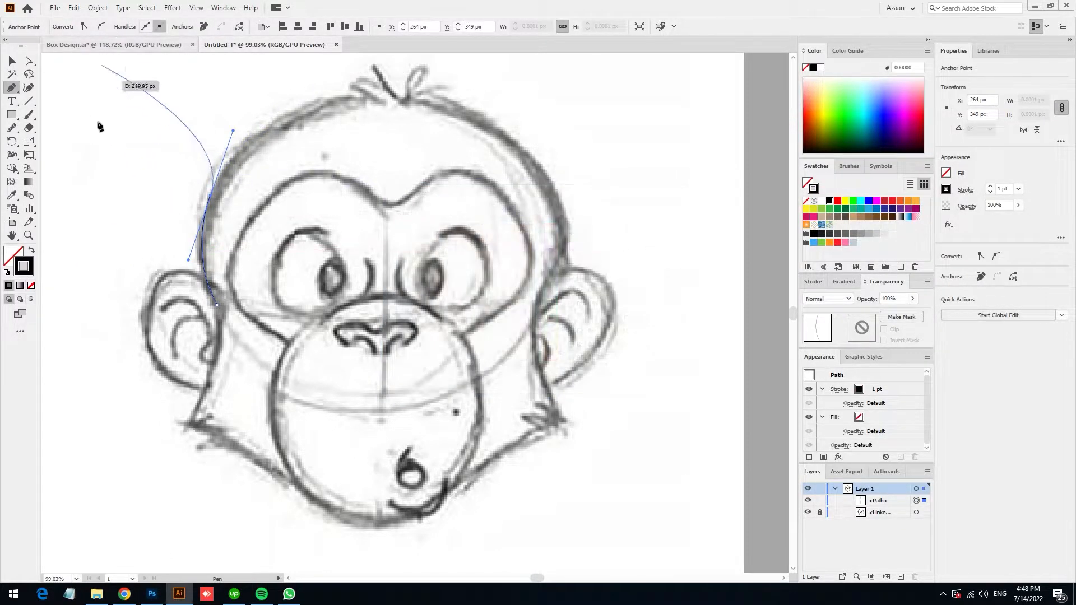
left_click(203, 250, "ctrl+alt")
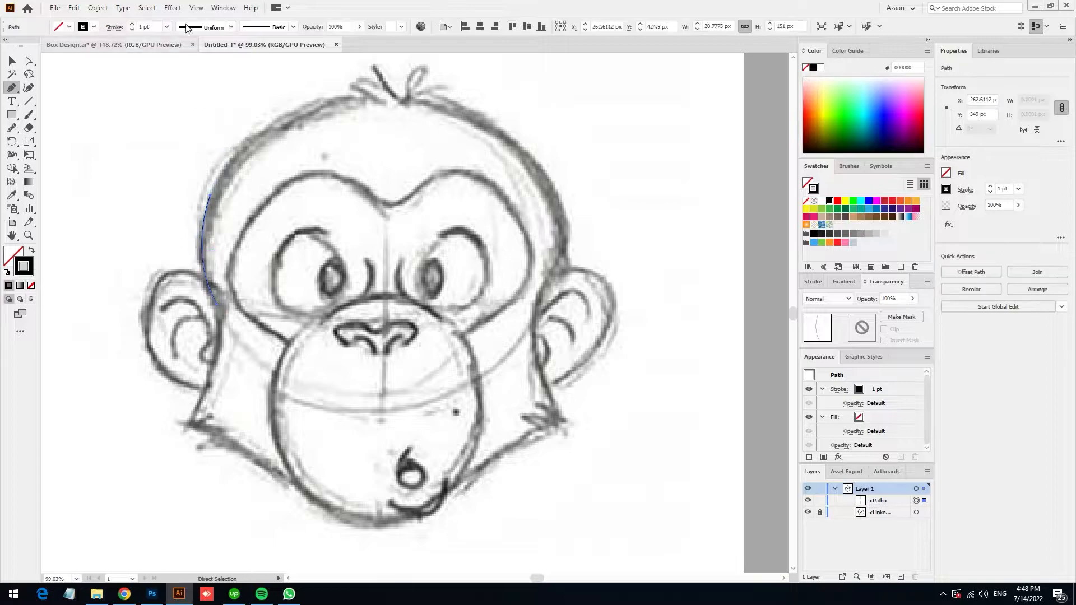
left_click(132, 24)
left_click(132, 23)
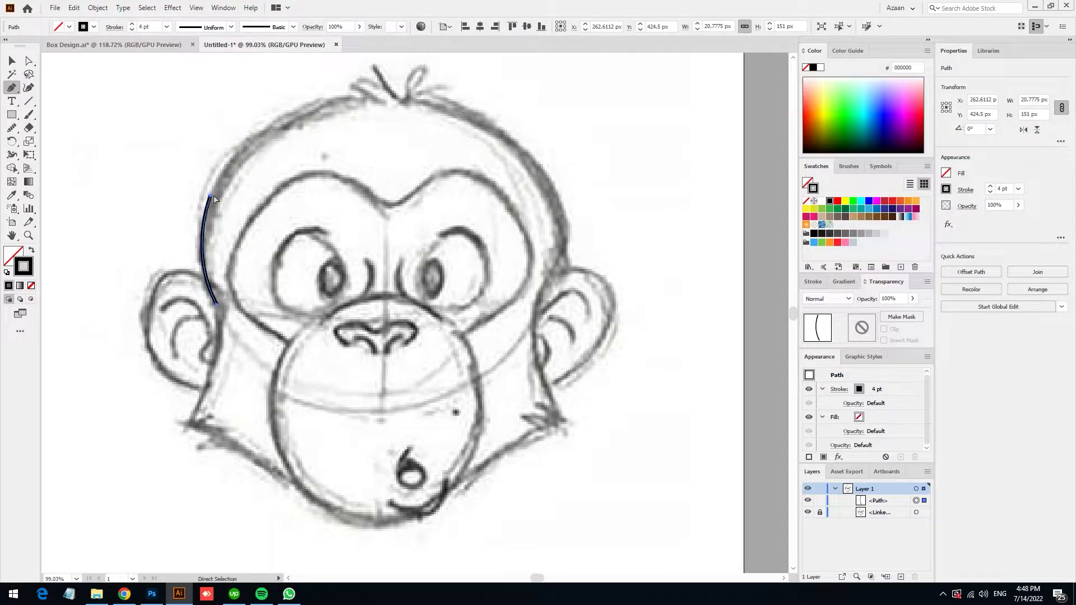
- Extend the outline over the upper left of the head to the base of the hair tuft and turn off pixel snapping
left_click(211, 196)
left_click_drag(367, 101, 483, 106)
left_click_drag(367, 102, 392, 102)
key("ctrl+z")
left_click_drag(336, 65, 469, 163)
left_click(404, 118)
left_click(195, 7)
left_click(235, 460)
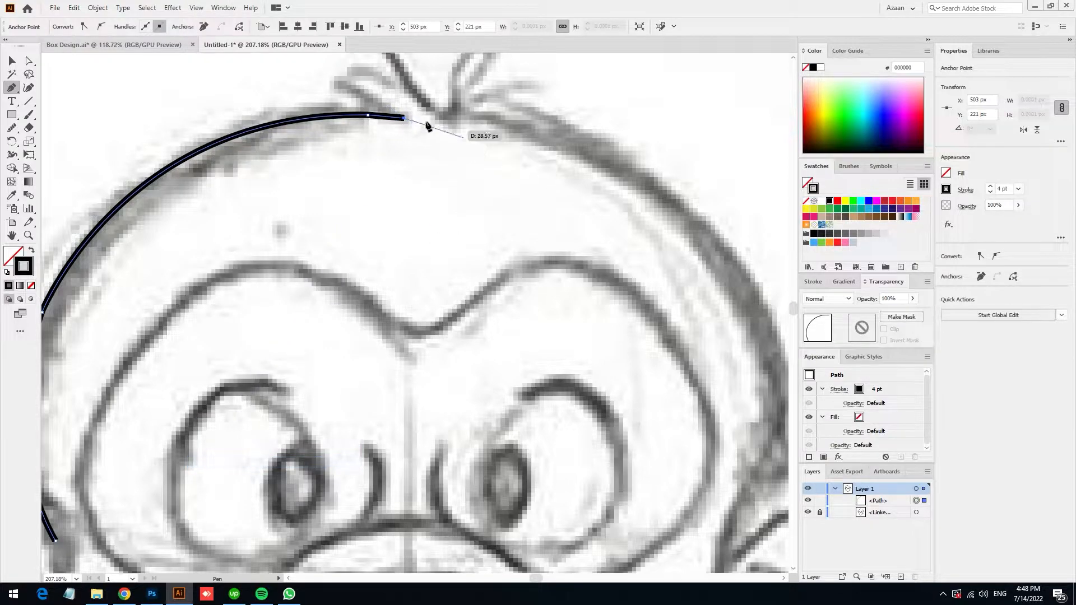
- Trace the four pointed strands of the hair tuft at the crown as part of the head outline
left_click(340, 78)
scroll(359, 90, "up", 3)
left_click(412, 196)
left_click(386, 126)
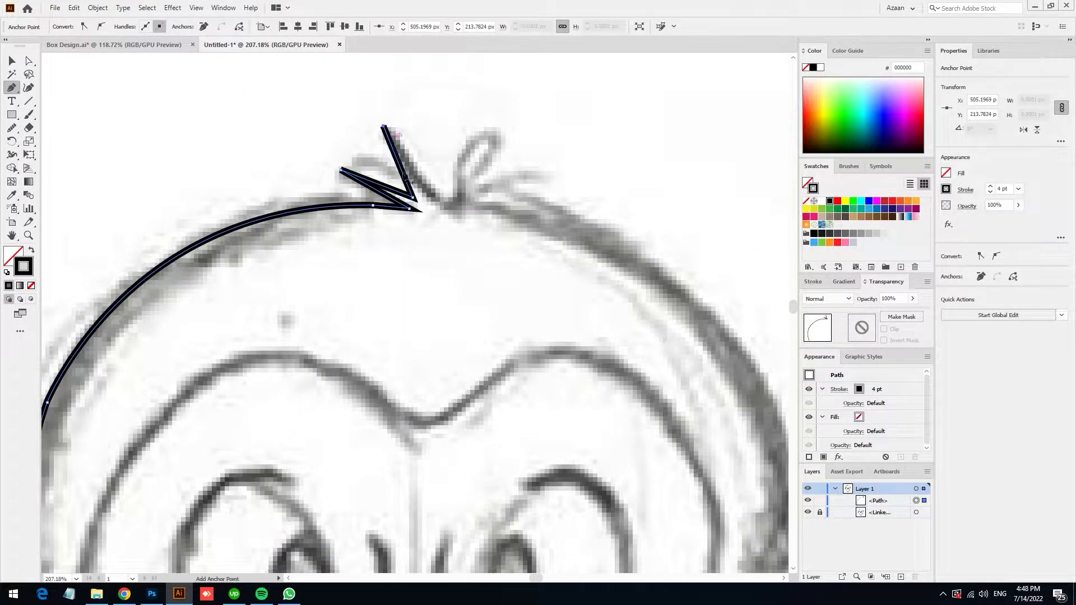
left_click(447, 210)
left_click_drag(493, 128, 539, 113)
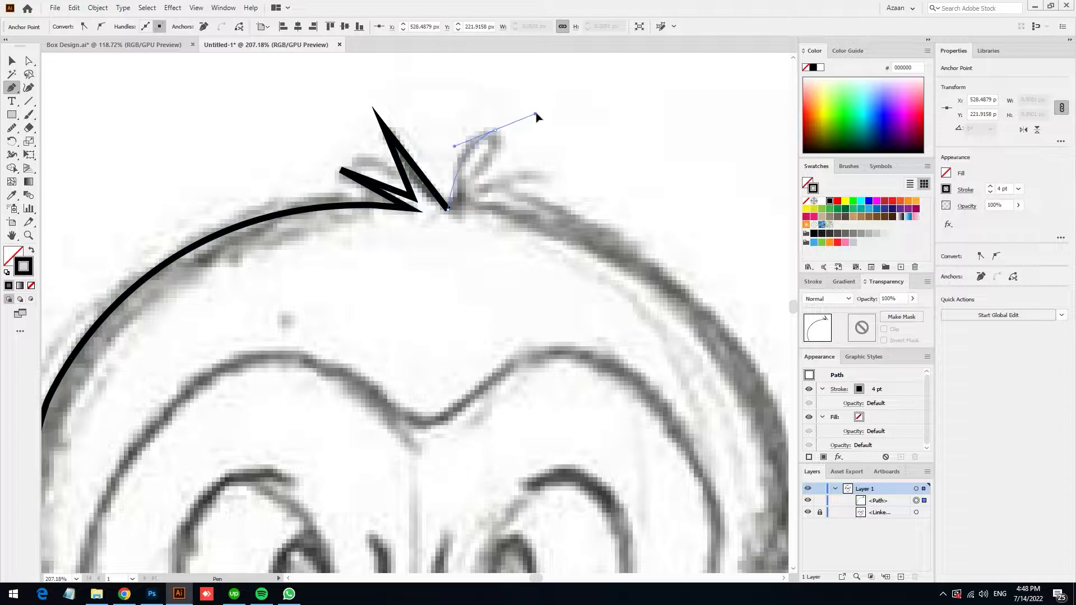
left_click_drag(458, 213, 464, 262)
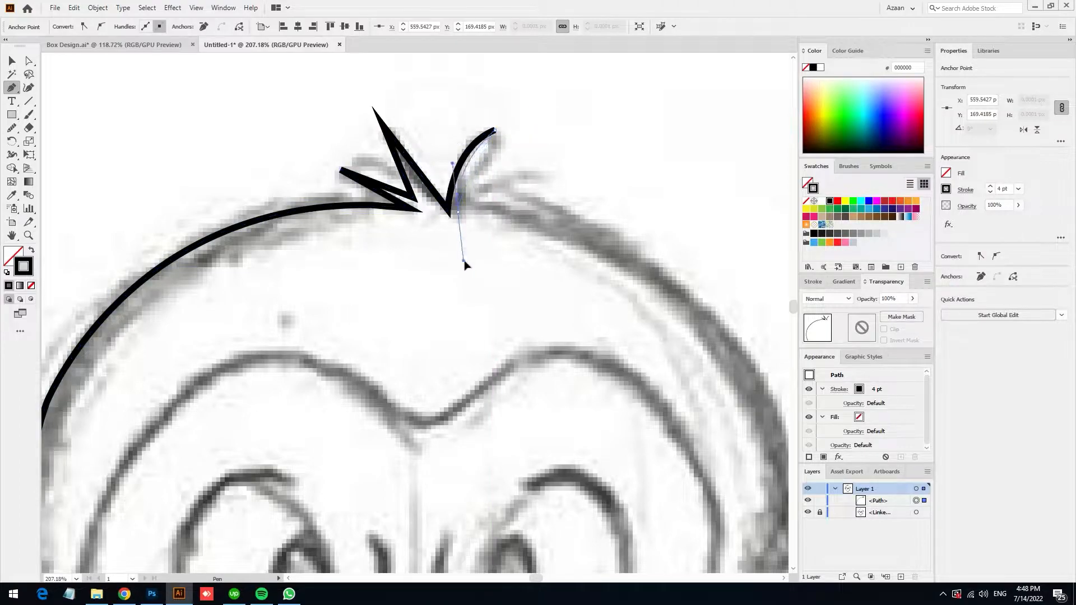
left_click_drag(553, 176, 627, 192)
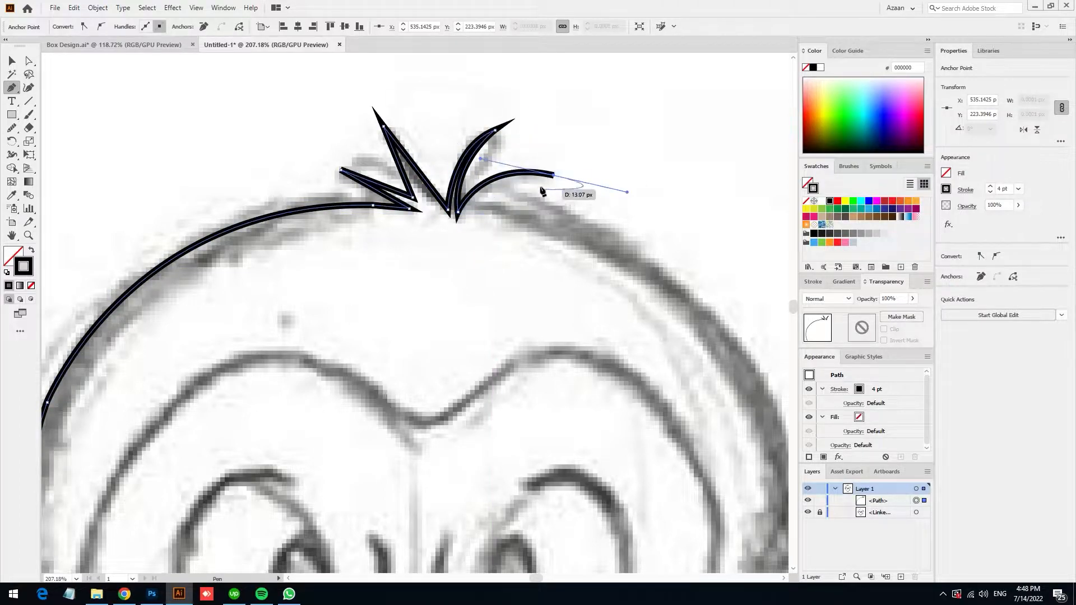
left_click_drag(476, 206, 445, 241)
left_click_drag(474, 207, 472, 210)
- Continue the outline around the right side of the head, past the ear and down to the right cheek tip
scroll(517, 224, "down", 3)
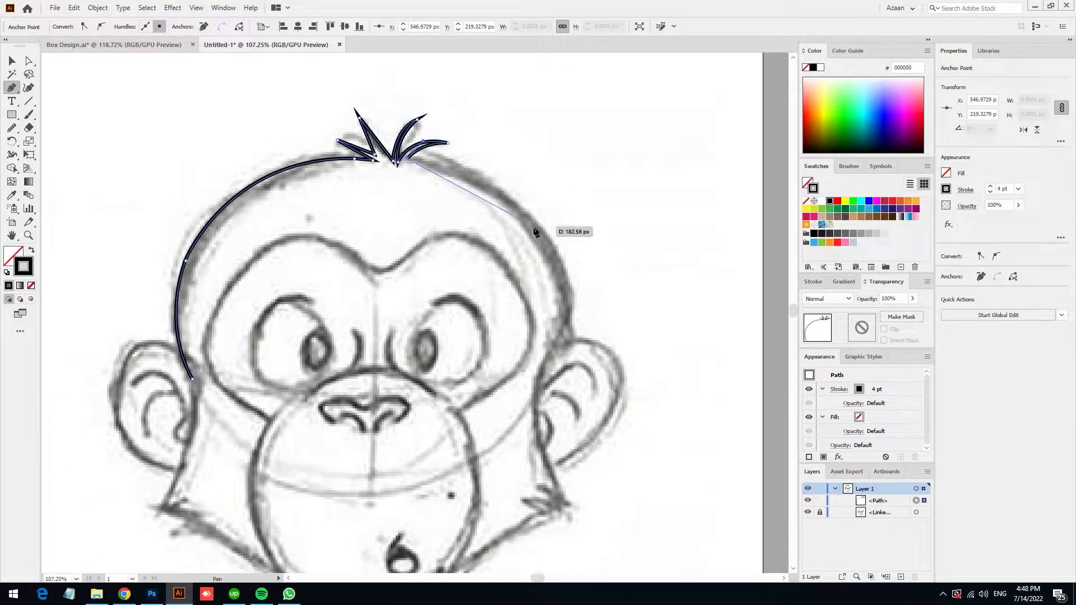
left_click_drag(592, 290, 574, 273)
key("ctrl+z")
left_click(565, 336)
left_click_drag(565, 336, 559, 197)
left_click_drag(560, 372, 624, 468)
left_click_drag(587, 411, 587, 361)
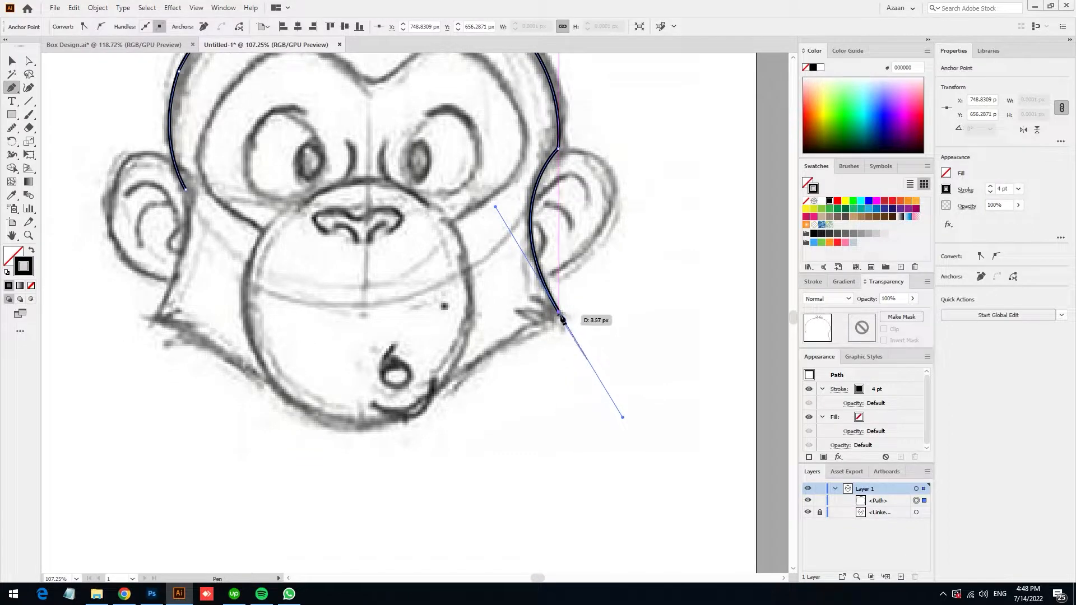
- Trace the pointed fur spikes at the right cheek tip as part of the outline
left_click_drag(527, 297, 506, 292)
left_click(528, 297)
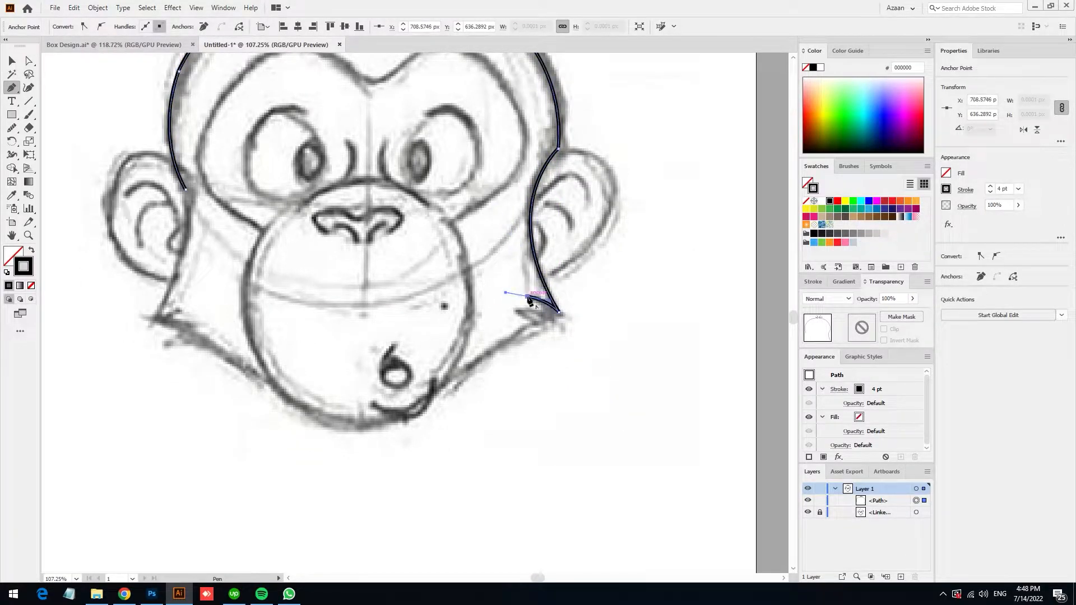
left_click_drag(562, 330, 576, 356)
left_click(563, 329)
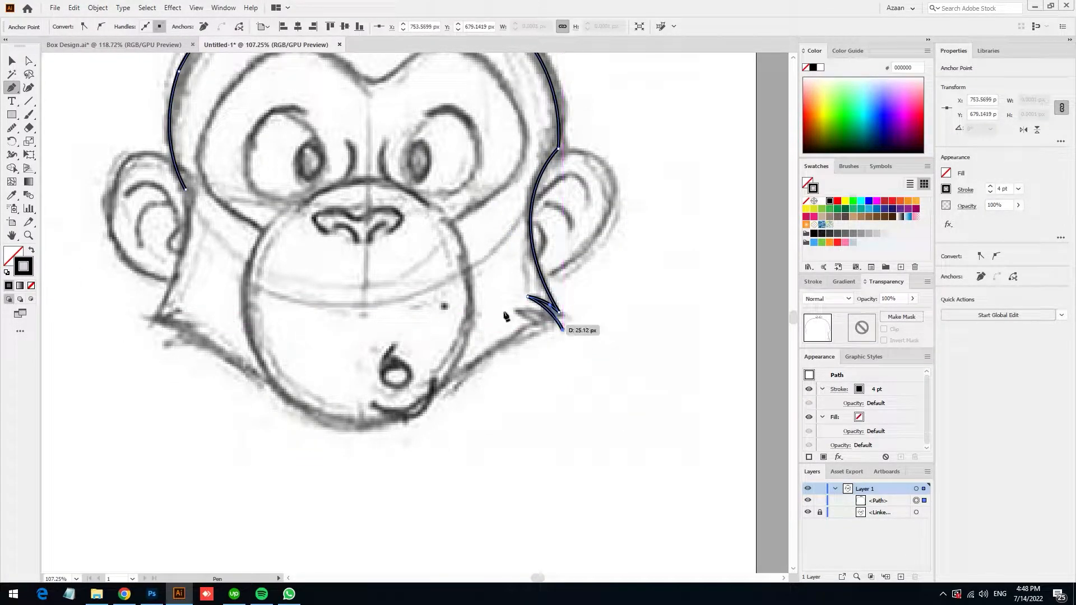
left_click_drag(515, 312, 557, 319)
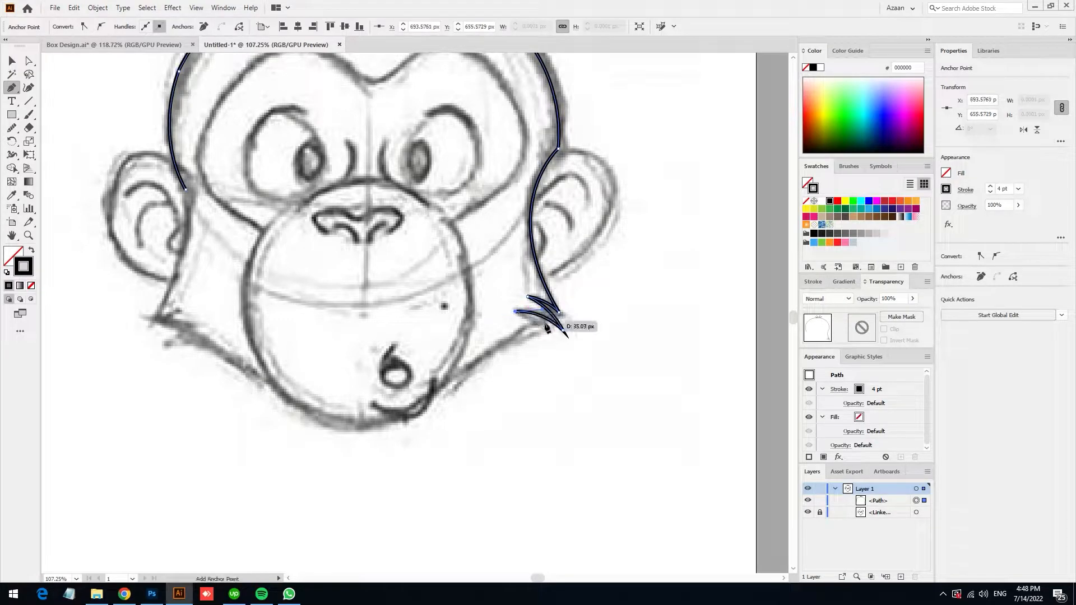
left_click(545, 327)
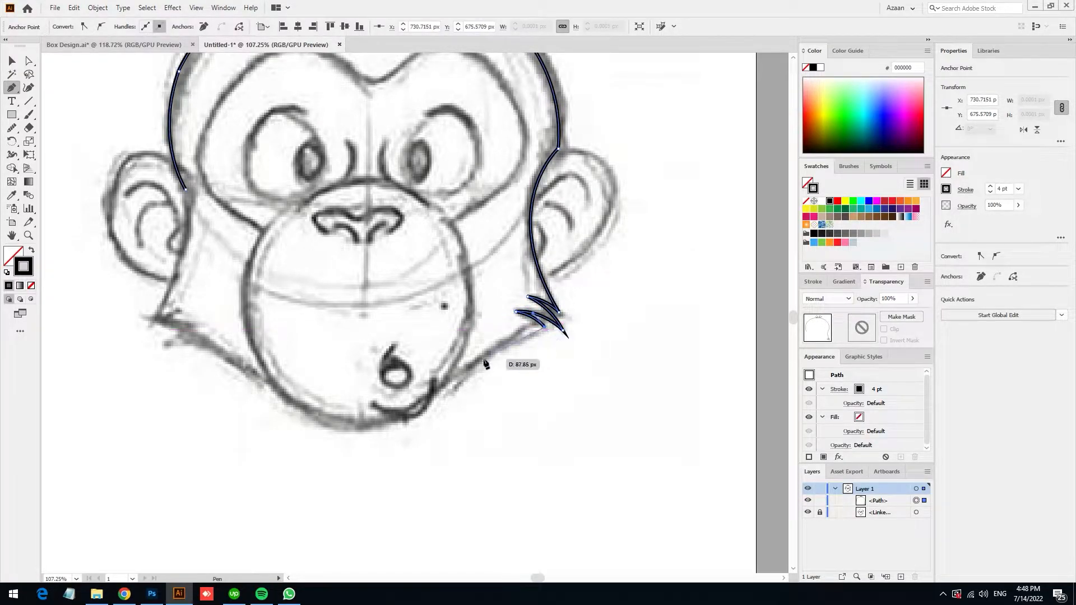
- Continue the outline along the lower cheek, under the chin and up to the left cheek tip
left_click_drag(475, 373, 472, 373)
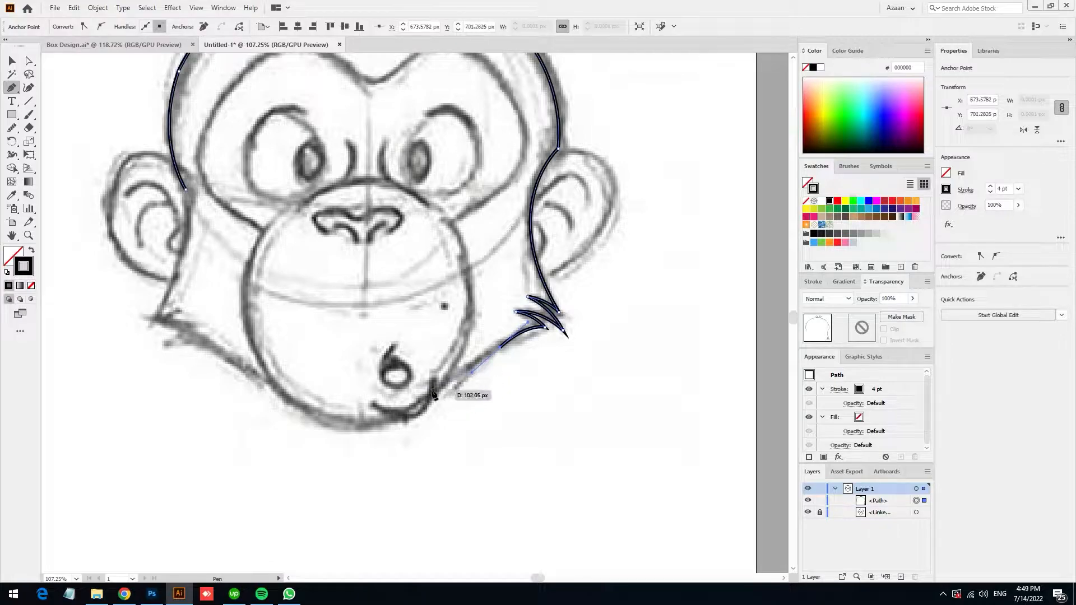
left_click_drag(360, 426, 368, 461)
left_click_drag(327, 401, 225, 356)
left_click(243, 358)
key("ctrl+z")
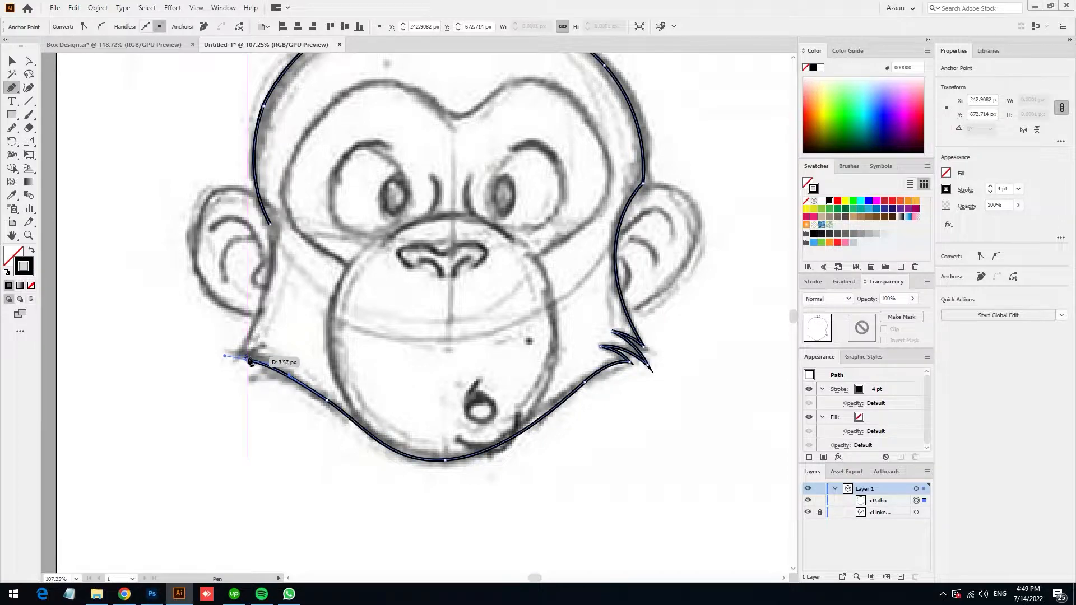
- Trace the pointed fur spikes at the left cheek tip as part of the outline
left_click_drag(293, 358, 313, 362)
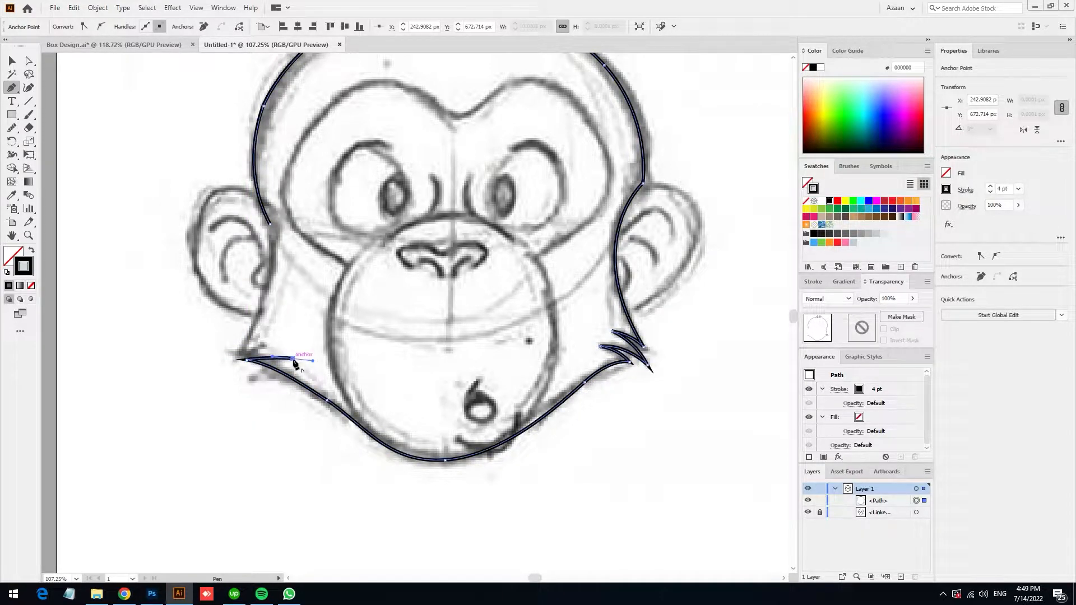
left_click(293, 359)
scroll(236, 370, "up", 4)
left_click_drag(247, 350, 232, 353)
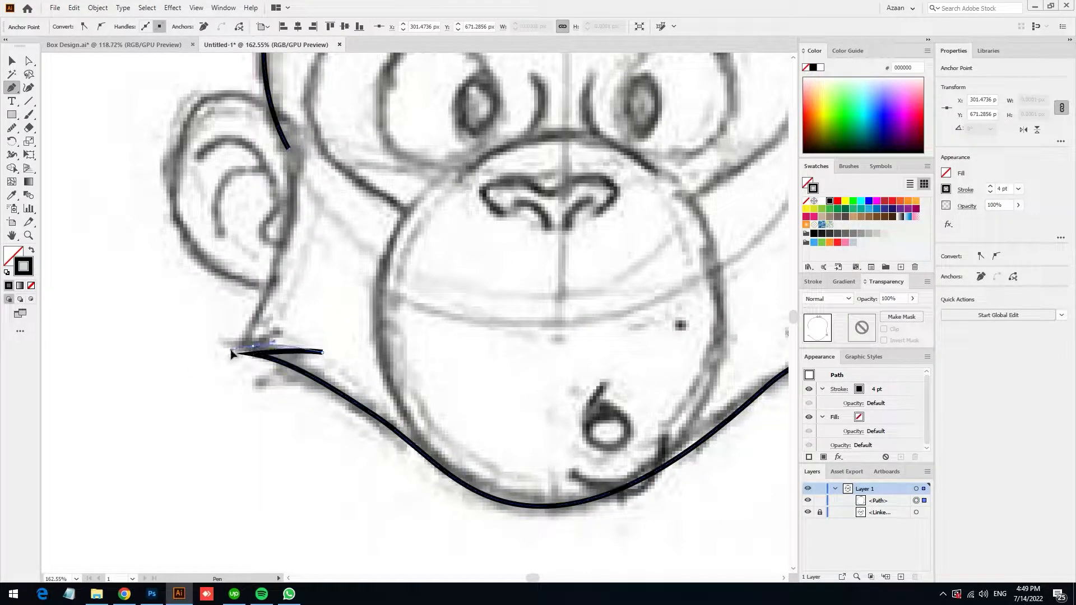
left_click_drag(287, 323, 306, 315)
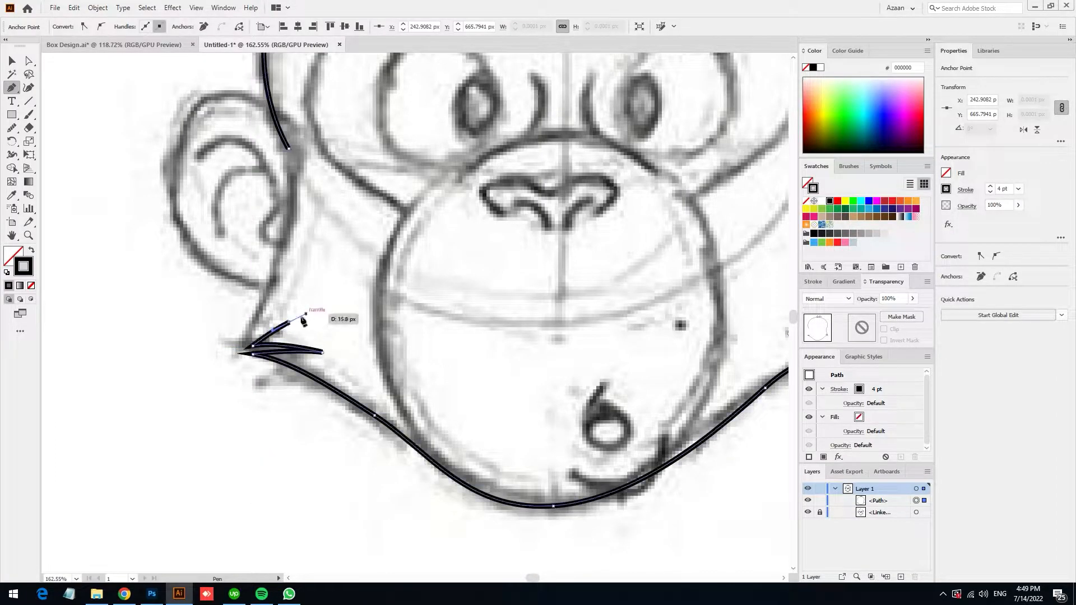
left_click_drag(236, 352, 222, 372)
key("ctrl+z")
left_click(236, 352)
- Close the head outline by tracing from the left cheek tip up along the inner edge of the left ear
left_click_drag(264, 294, 266, 381)
left_click_drag(280, 263, 263, 189)
left_click(11, 60)
left_click_drag(272, 268, 210, 291)
- Smooth the head outline where it curves past the left ear using the Smooth tool, leaving nothing selected
left_click(11, 129)
left_click_drag(263, 232, 286, 335)
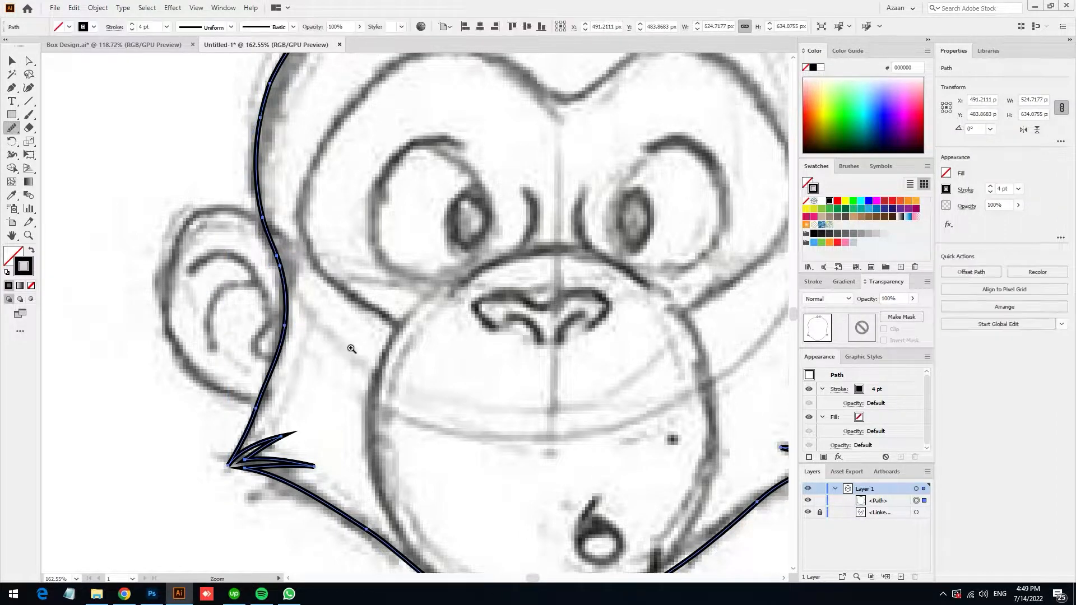
scroll(351, 354, "down", 3)
left_click_drag(401, 210, 257, 302)
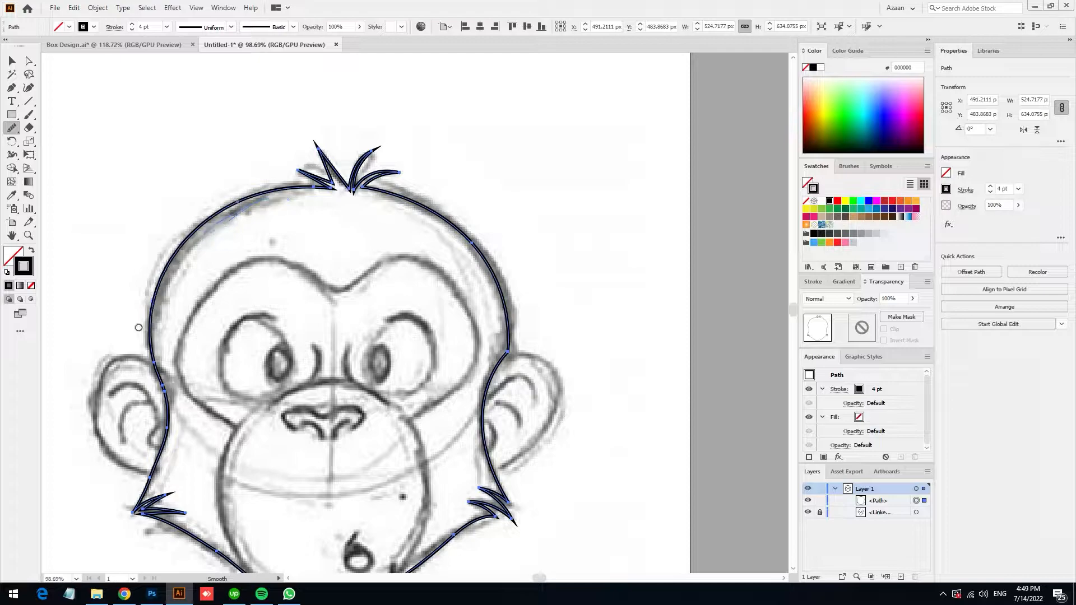
key("ctrl+shift+a")
left_click(11, 63)
- Trace the outer contour of the left ear with the Pen tool, from its lower to its upper junction with the head
left_click_drag(370, 336, 414, 224)
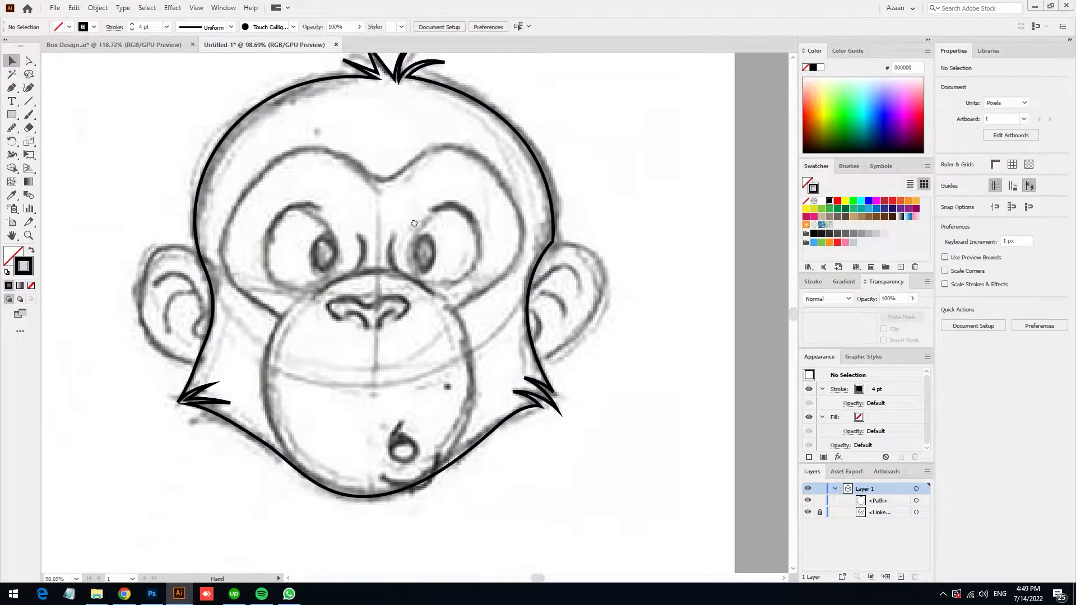
key("p")
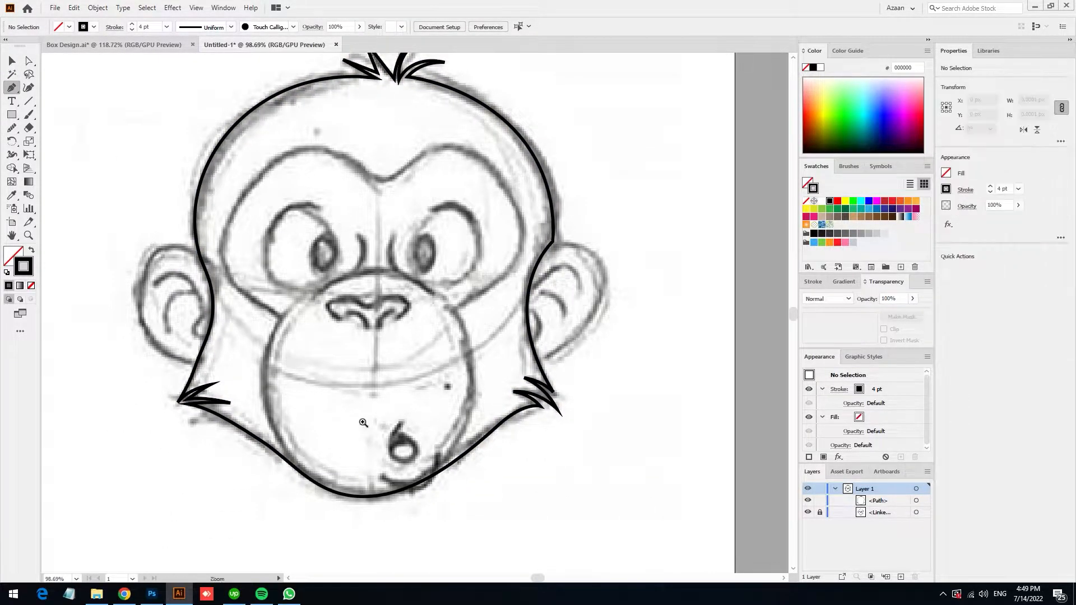
left_click_drag(367, 428, 392, 428)
left_click_drag(314, 417, 375, 457)
left_click_drag(146, 403, 166, 423)
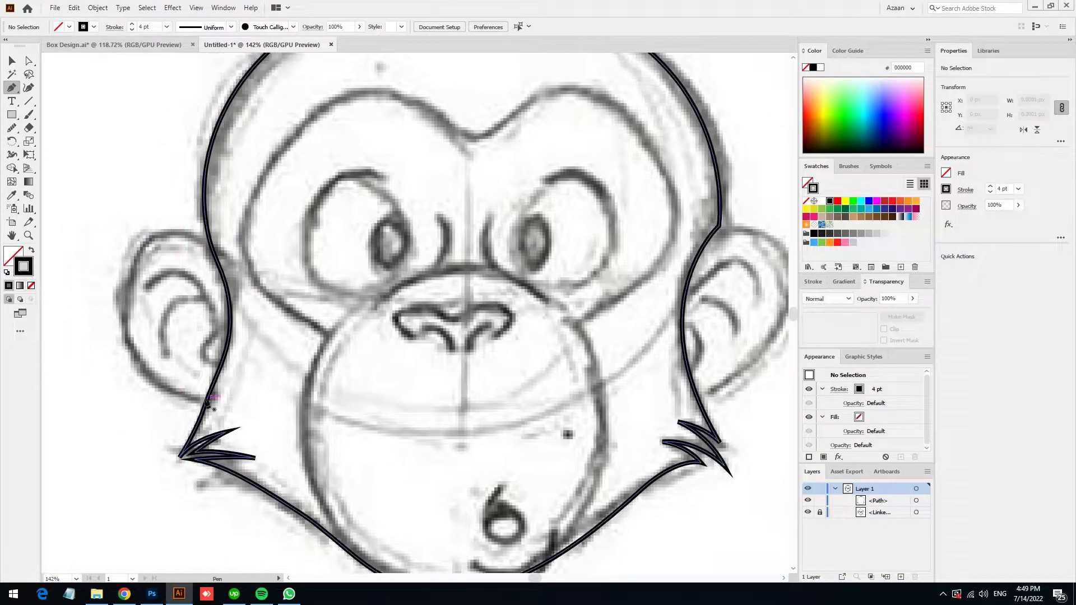
left_click(205, 402)
left_click_drag(111, 303, 111, 302)
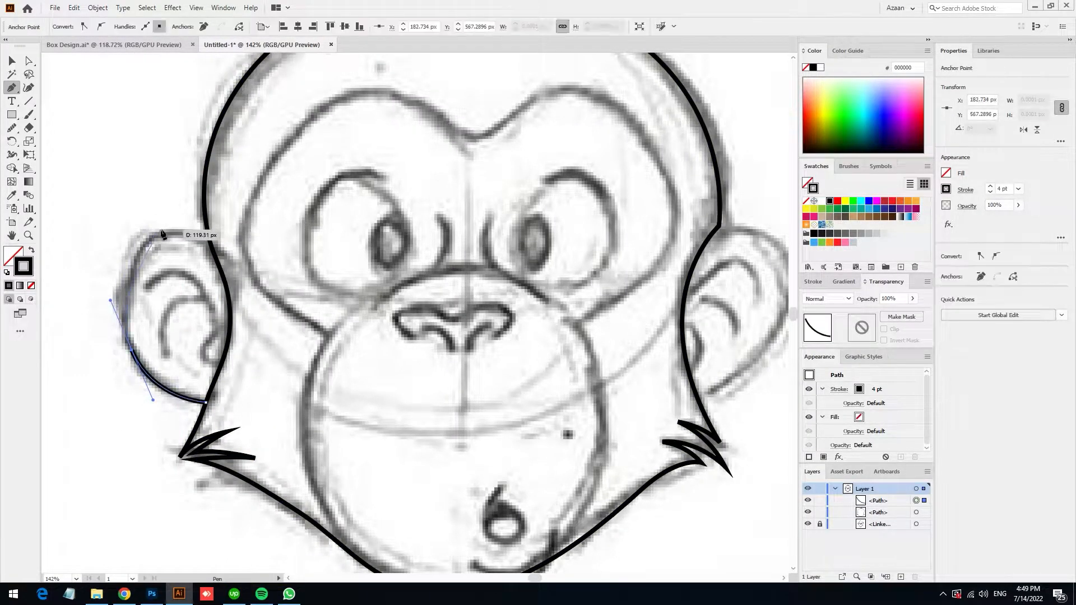
left_click_drag(191, 218, 191, 217)
left_click(217, 255)
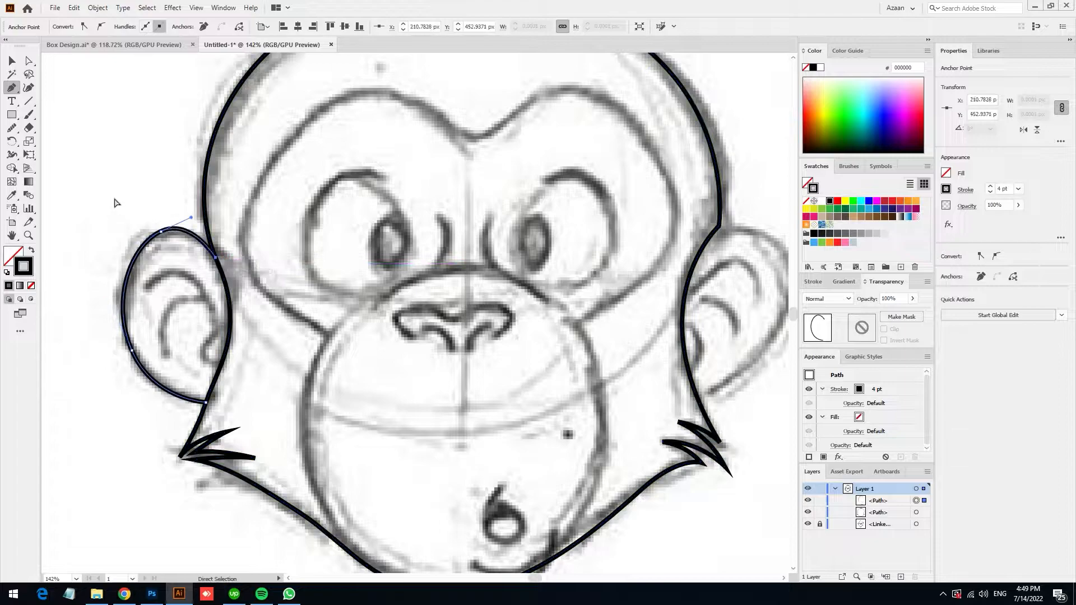
left_click(116, 203, "ctrl")
- Trace the outer contour of the right ear with the Pen tool, from its upper to its lower junction with the head
left_click_drag(601, 294, 487, 300)
left_click(606, 230)
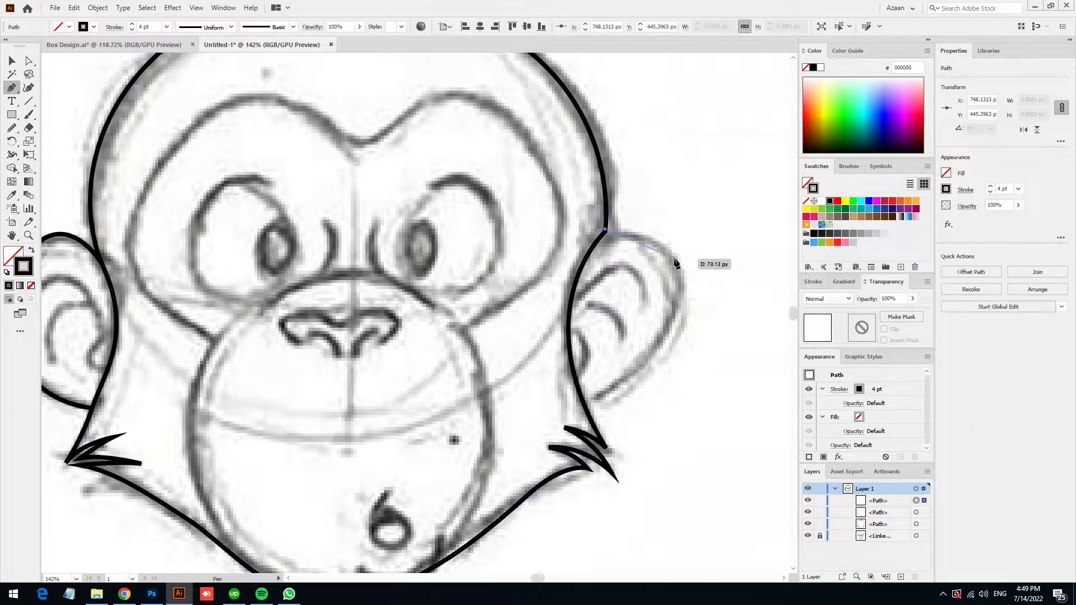
key("ctrl+z")
key("ctrl+z")
left_click_drag(688, 286, 694, 300)
left_click(606, 231)
left_click_drag(695, 365, 686, 311)
left_click_drag(575, 348, 500, 374)
left_click(668, 377, "ctrl")
- Trace the two inner arcs and the small fold of the left ear as separate open paths
left_click_drag(669, 377, 758, 393)
left_click(115, 256)
left_click_drag(184, 301, 193, 354)
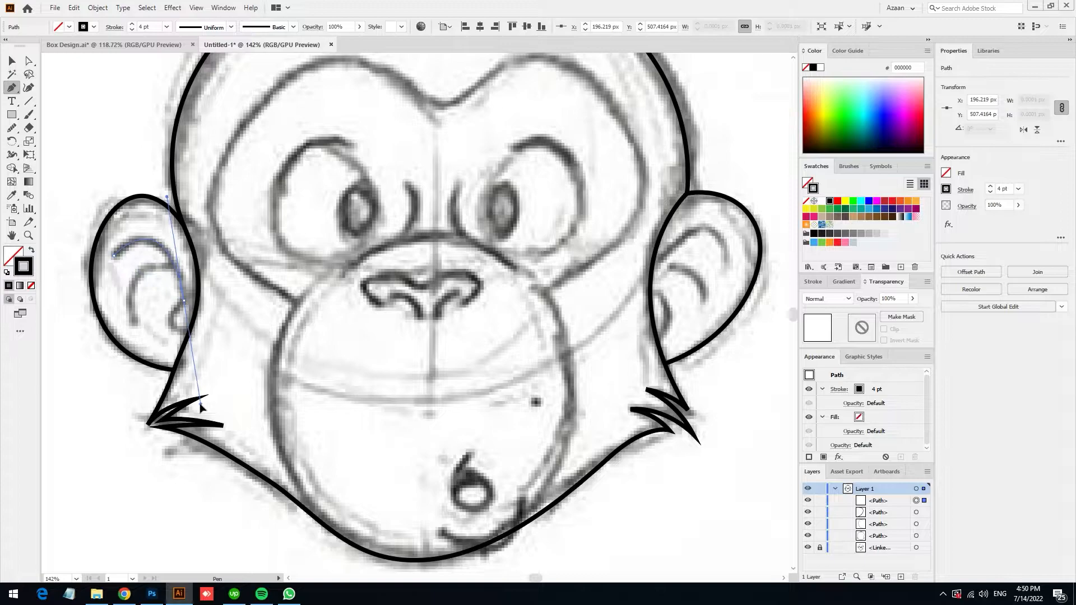
left_click_drag(200, 404, 202, 406)
left_click(201, 406, "ctrl")
left_click(132, 323)
left_click_drag(176, 271, 256, 255)
left_click(232, 294, "ctrl")
left_click(191, 334)
left_click(258, 256, "ctrl")
- Trace the two inner arcs and the small fold of the right ear as separate open paths
left_click_drag(741, 294, 661, 276)
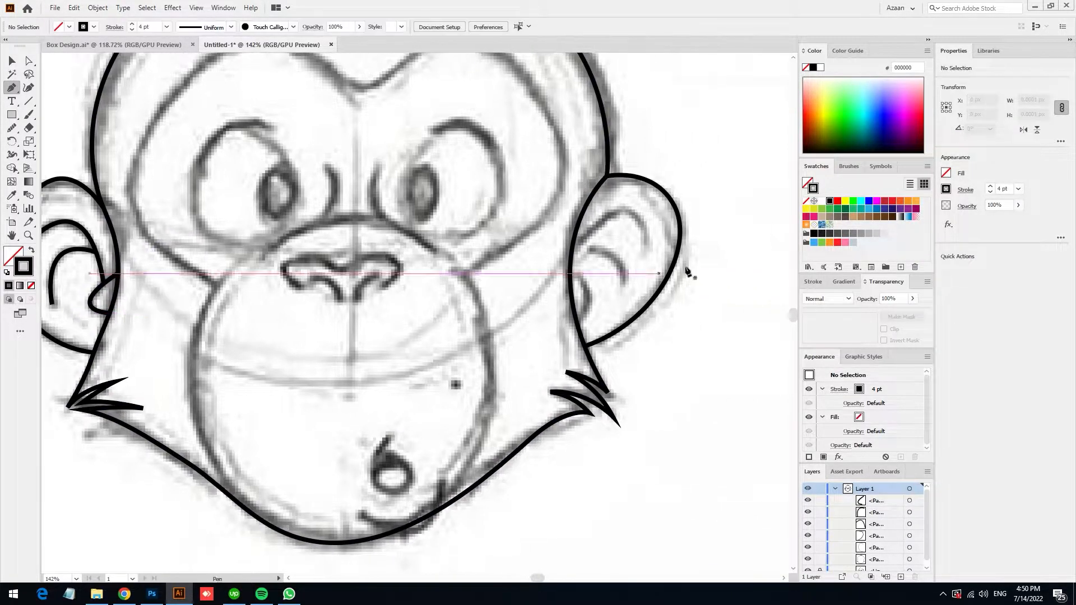
left_click(571, 252)
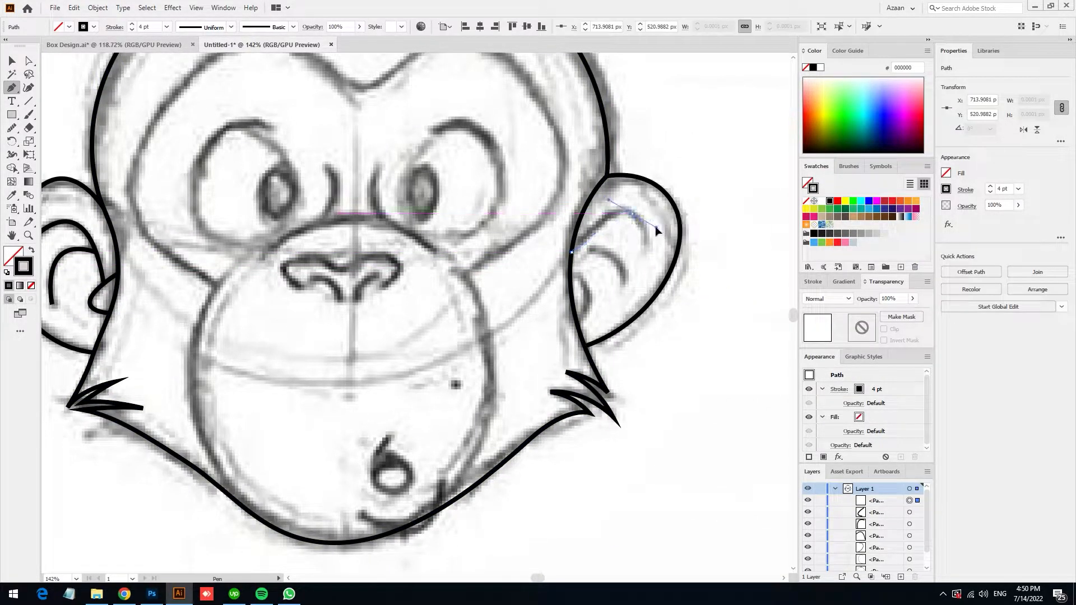
left_click_drag(657, 228, 658, 229)
left_click(647, 252)
left_click(631, 289, "ctrl")
left_click(622, 282)
left_click_drag(577, 246, 528, 262)
left_click(612, 297, "ctrl")
left_click(577, 324)
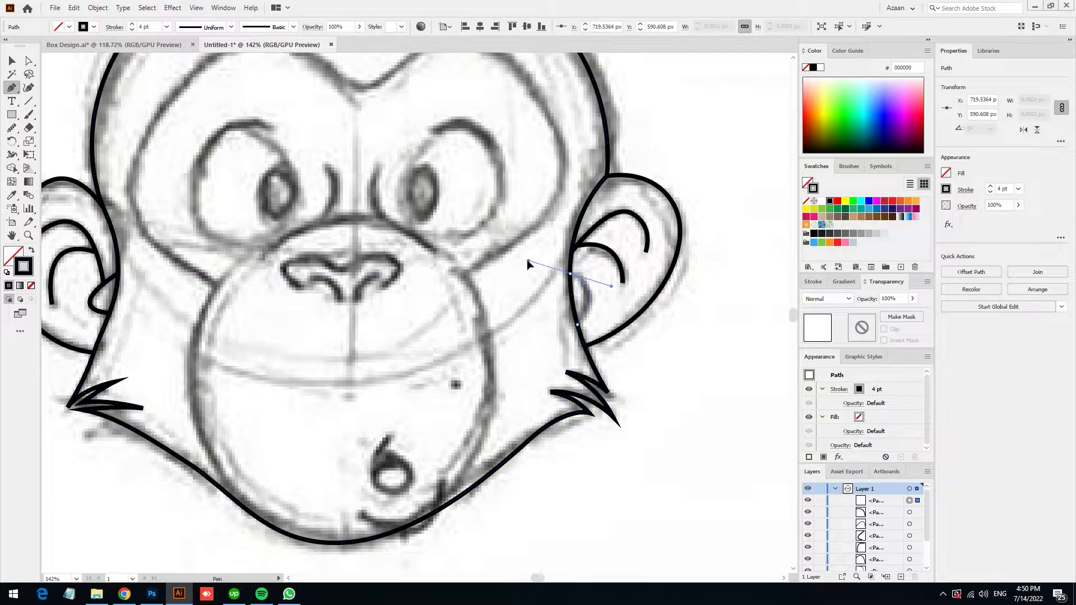
left_click(530, 257, "ctrl")
- Trace the round muzzle outline with the Pen tool as a closed path through the chin, both sides and the muzzle's upper edge
left_click_drag(361, 345, 322, 337)
left_click_drag(323, 331, 326, 362)
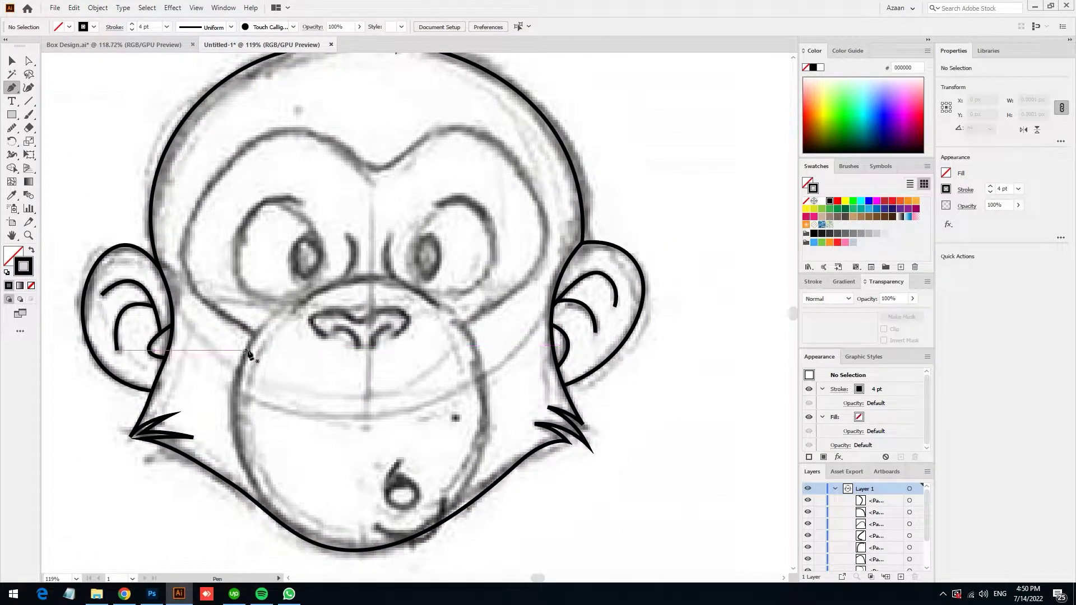
left_click_drag(480, 461, 483, 450)
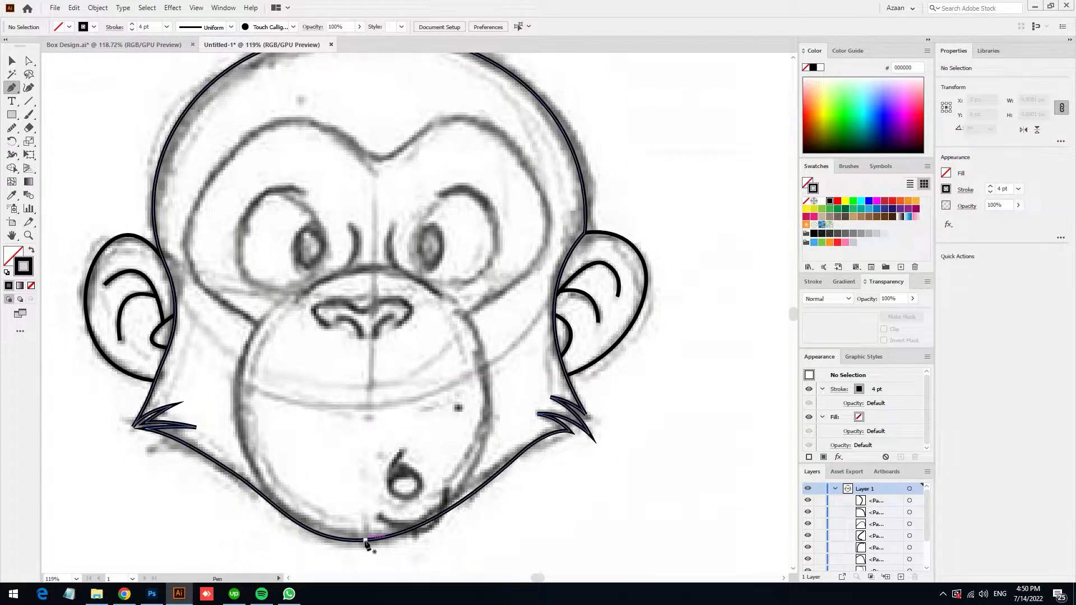
left_click(488, 429)
left_click_drag(369, 538, 280, 552)
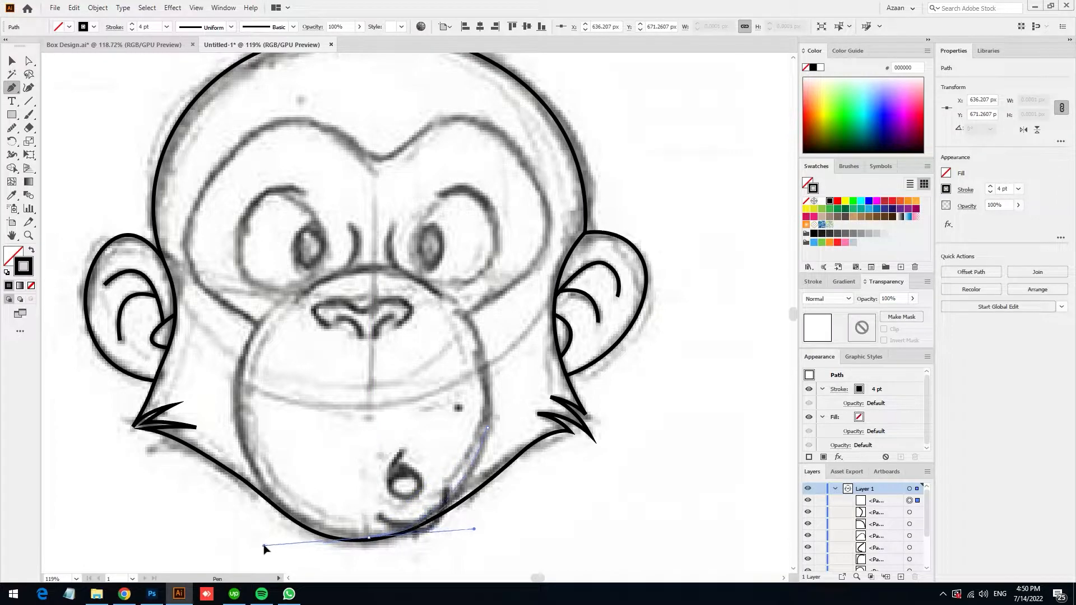
left_click_drag(236, 389, 236, 351)
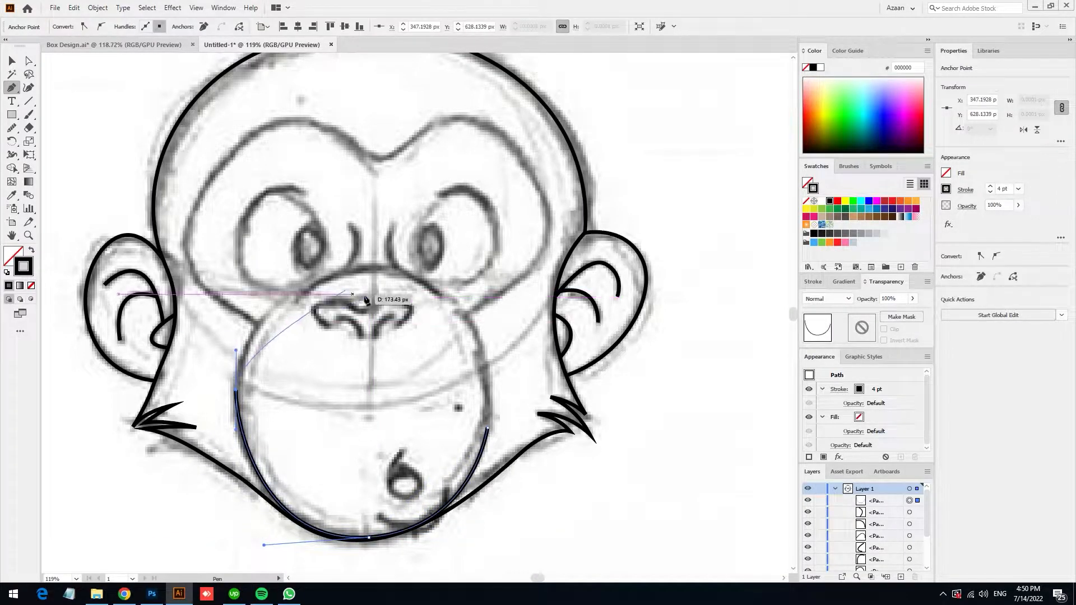
key("ctrl")
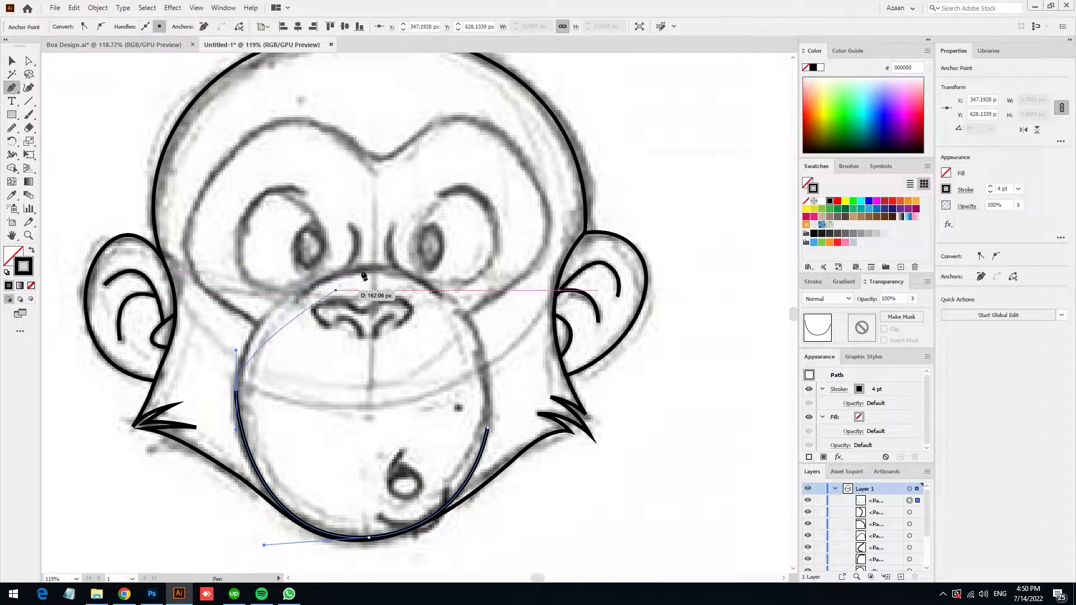
left_click_drag(370, 269, 460, 272)
left_click_drag(488, 430, 481, 521)
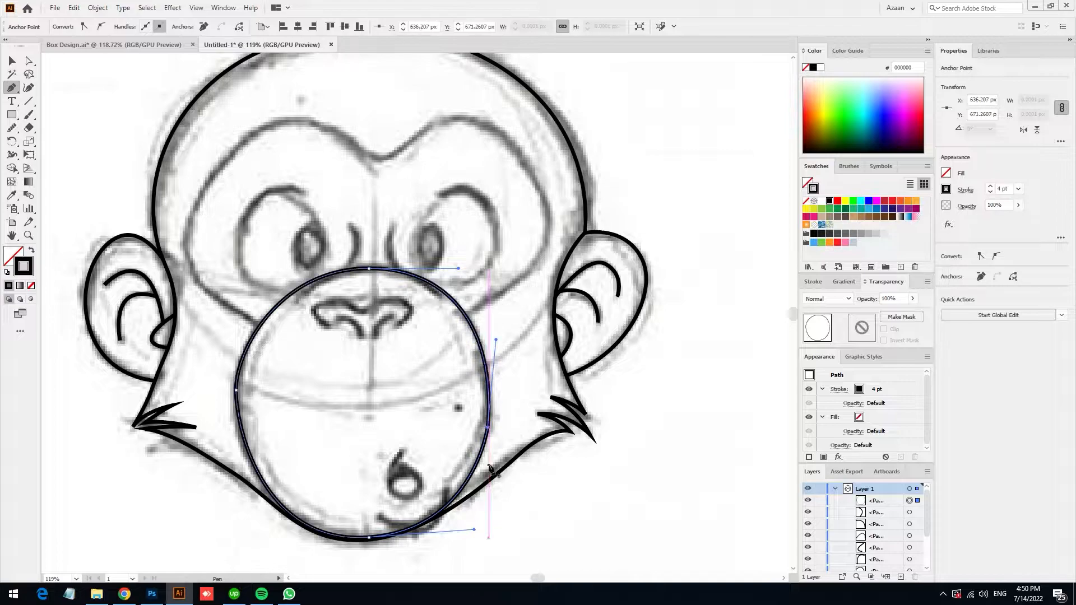
left_click(485, 430)
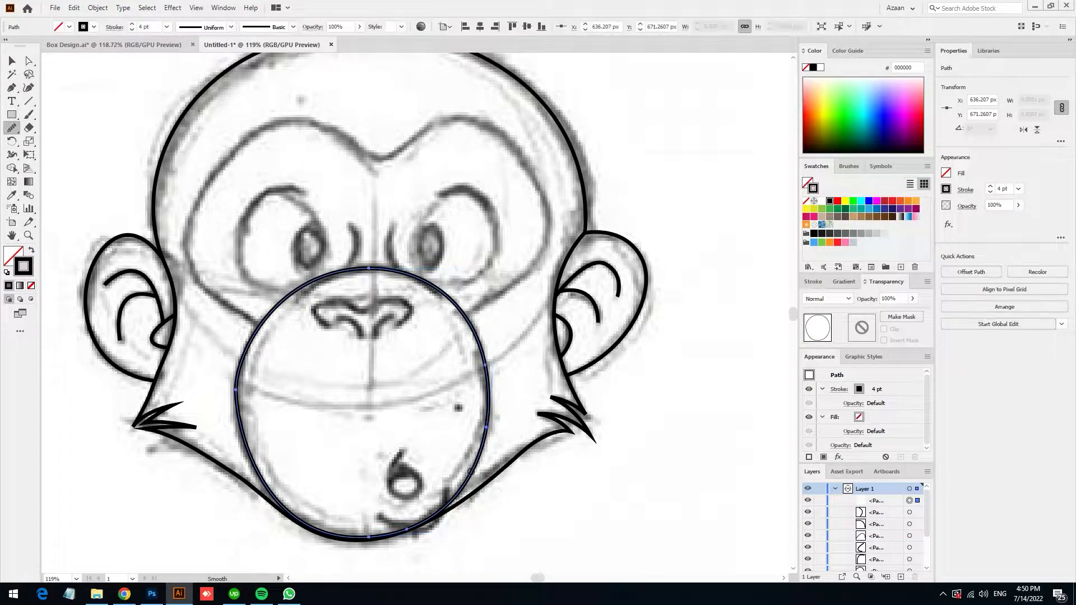
- Even out the muzzle outline with the Smooth tool and deselect it
left_click_drag(245, 414, 244, 419)
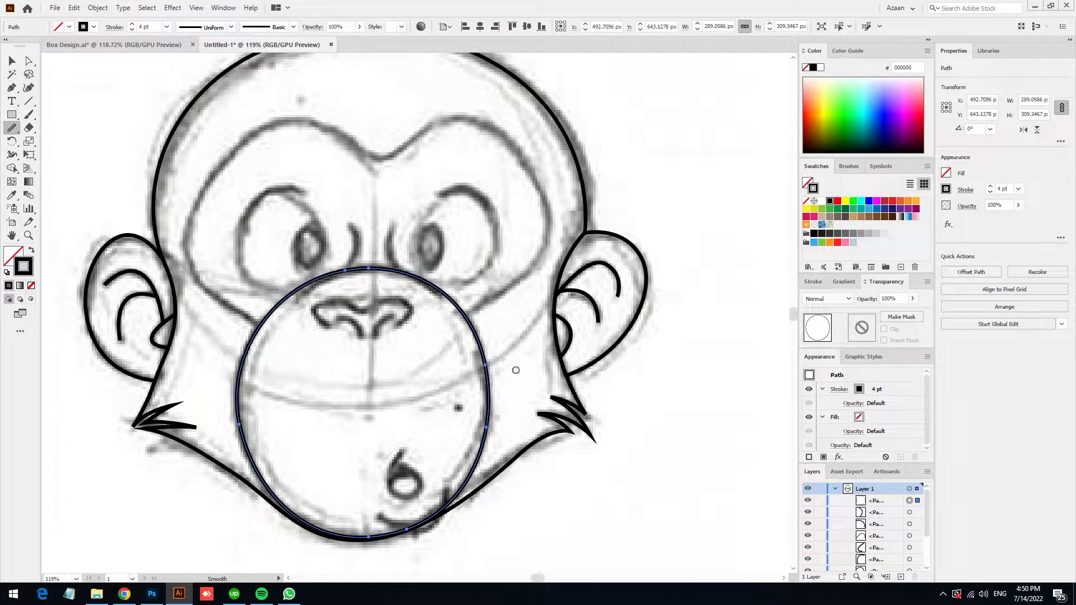
left_click(11, 61)
left_click(565, 509)
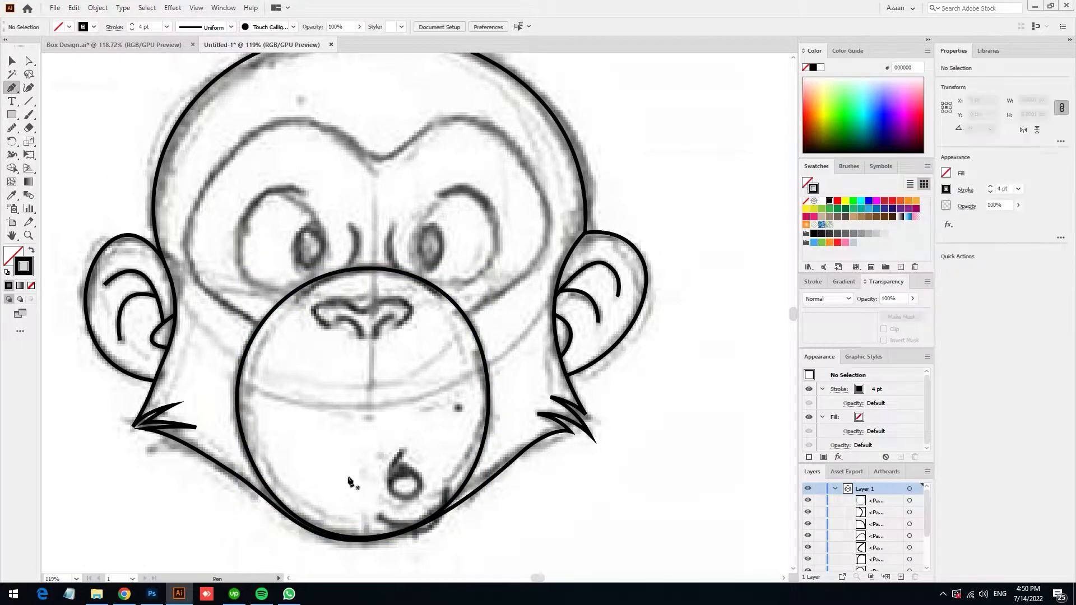
- Trace the outer nose contour and the two inner nostril curves with the Pen tool as separate open paths
scroll(322, 333, "up", 2)
left_click_drag(321, 313, 431, 286)
left_click_drag(423, 328, 394, 366)
left_click(397, 369, "ctrl")
left_click(419, 306)
left_click(381, 360, "ctrl")
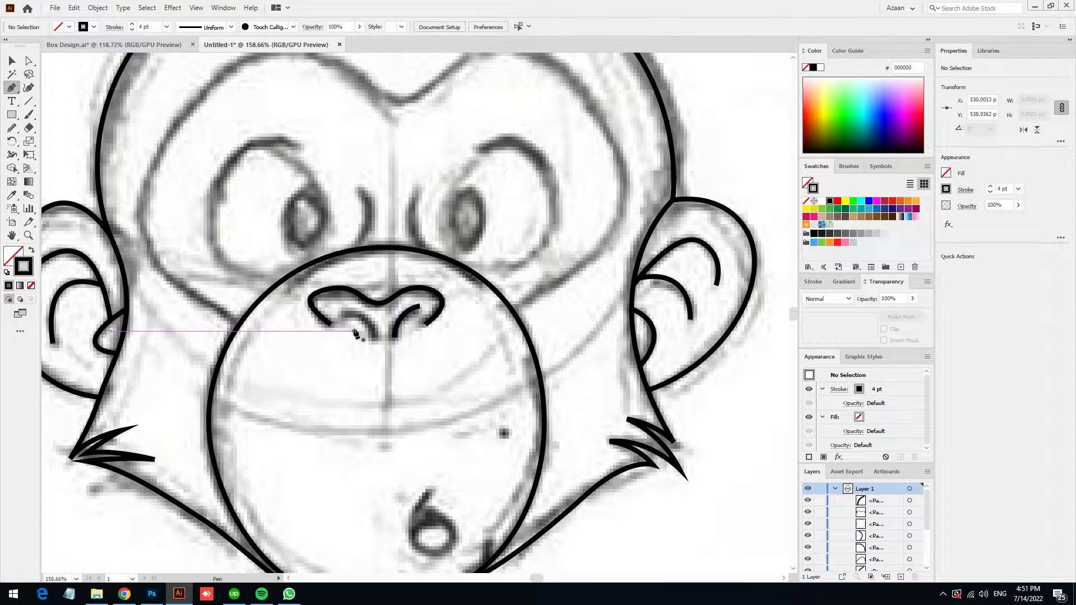
left_click(343, 312)
key("Escape")
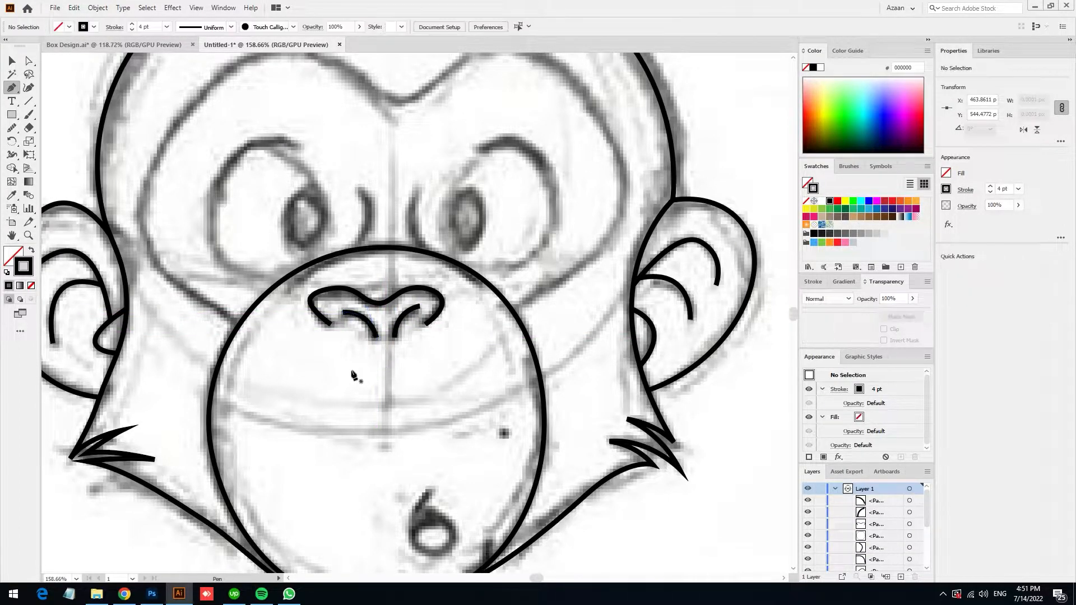
- Trace the small round mouth with its short upper stroke on the lower muzzle using the Pen tool
scroll(392, 381, "down", 4)
left_click_drag(417, 374, 377, 394)
left_click(435, 351, "ctrl")
- Draw a circle about 12 px wide with the Ellipse tool over the mole on the muzzle and deselect it
left_click(11, 114)
left_click(42, 139)
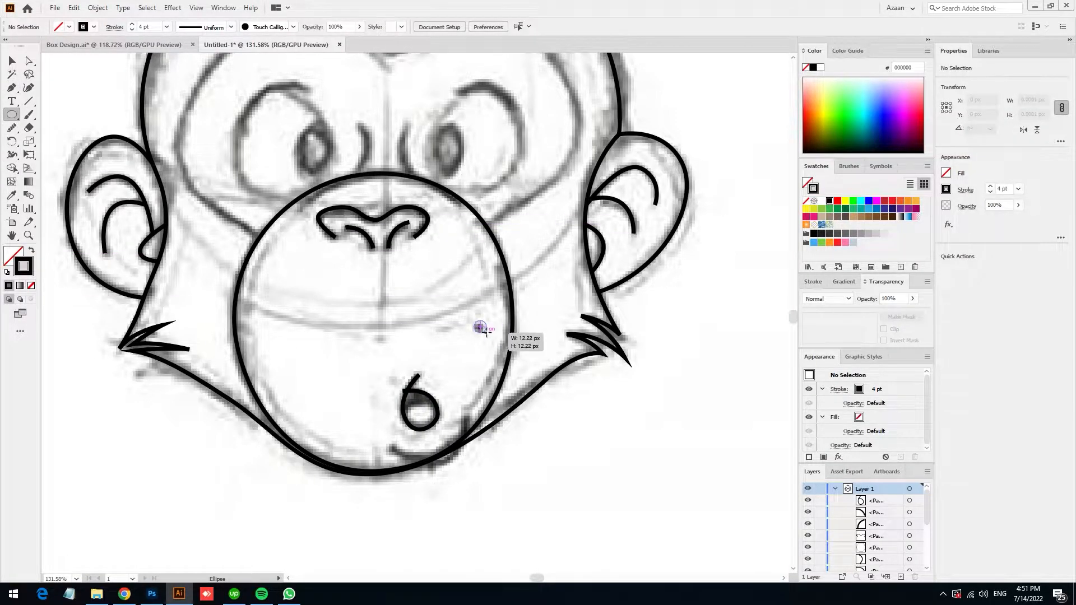
left_click_drag(484, 331, 484, 331)
key("ctrl+shift+a")
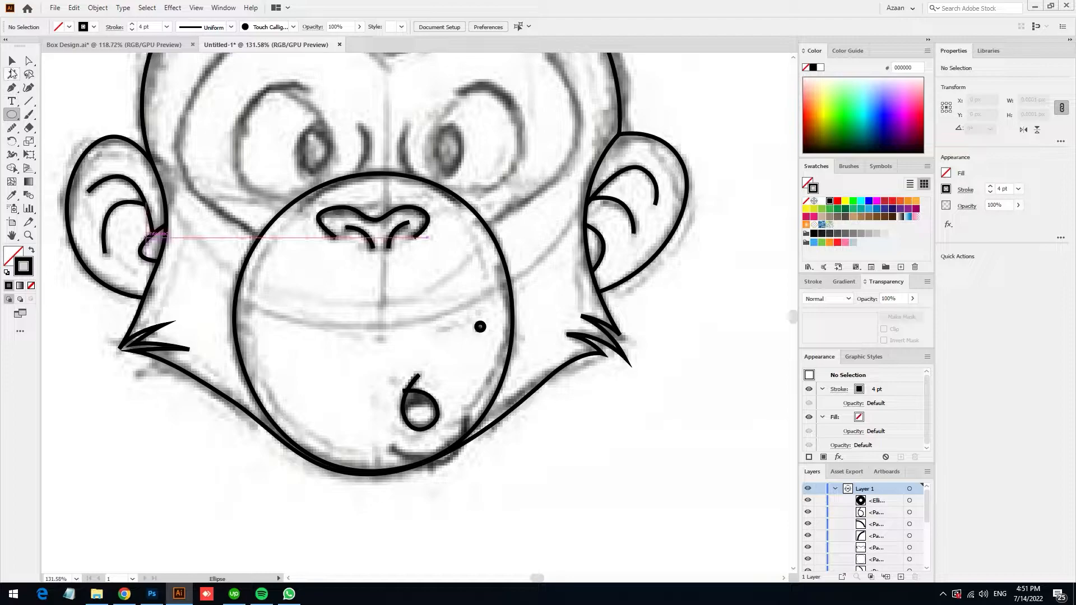
- Trace the face mask contour around both eyes with the Pen tool, from the muzzle's left side over the brow to its right side
left_click(12, 61)
left_click_drag(371, 271, 347, 384)
key("p")
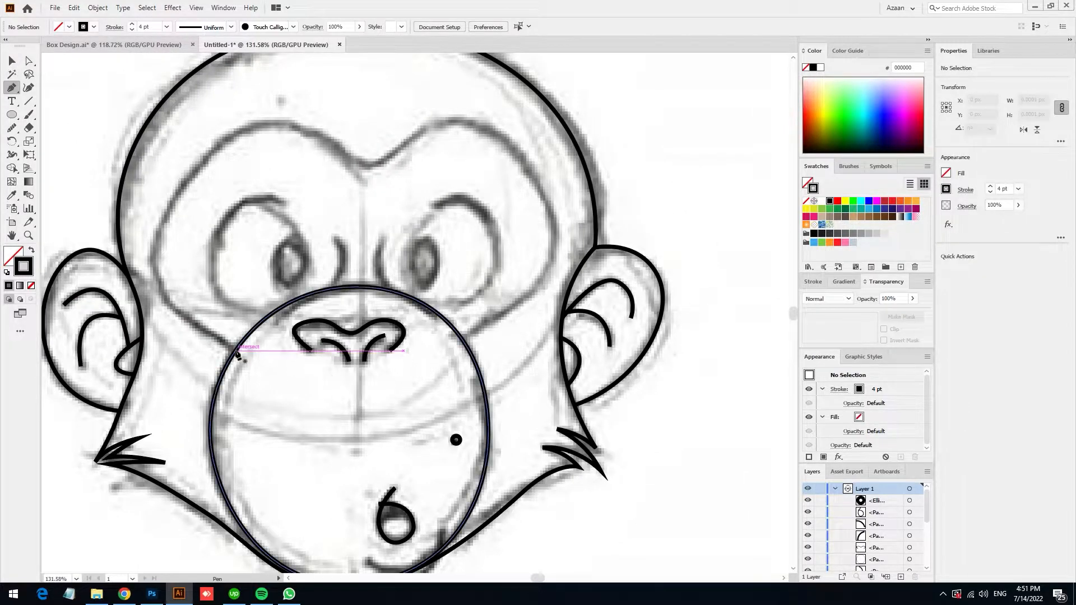
left_click(235, 350)
left_click_drag(150, 270, 147, 259)
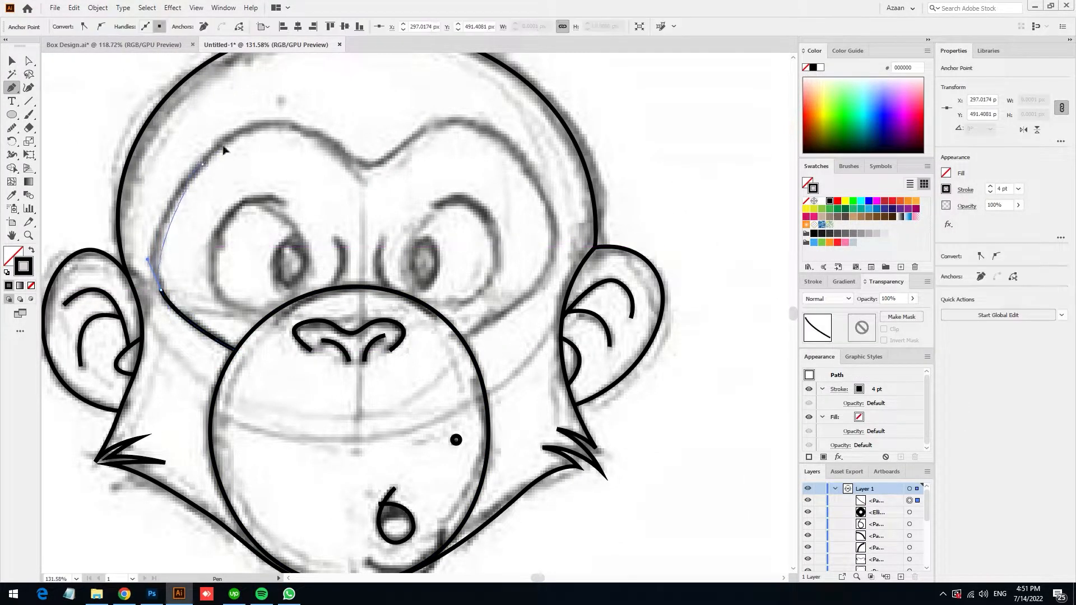
left_click_drag(251, 120, 249, 116)
left_click_drag(313, 134, 424, 141)
left_click_drag(489, 132, 542, 162)
left_click_drag(553, 252, 549, 282)
left_click_drag(461, 339, 410, 359)
left_click(495, 371, "ctrl")
- Close the face mask path with a straight segment across the muzzle between its two open ends
scroll(287, 324, "up", 1)
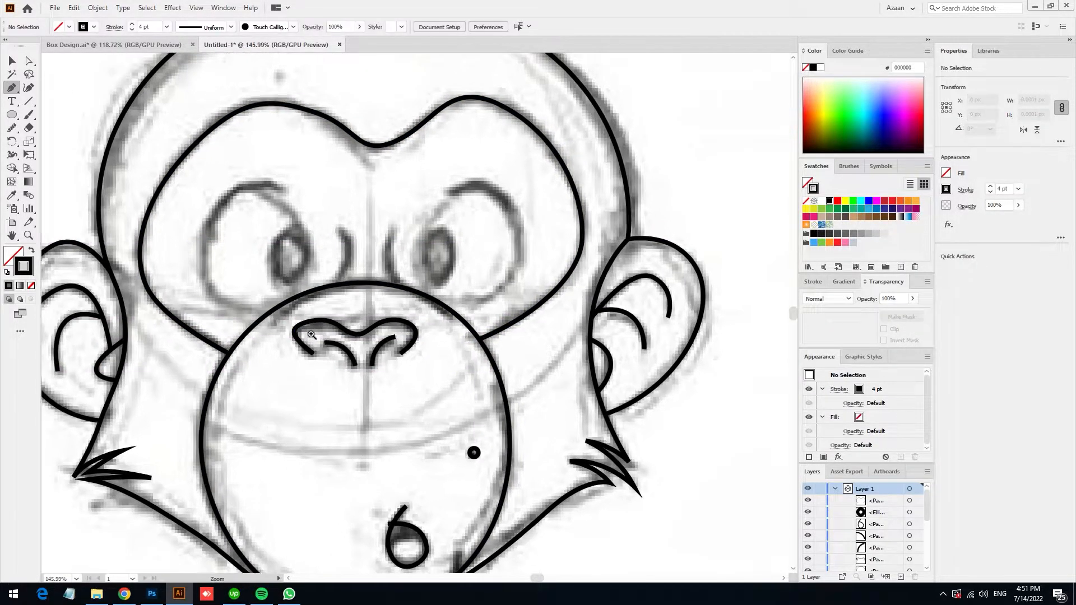
left_click(229, 353)
left_click(481, 341)
key("v")
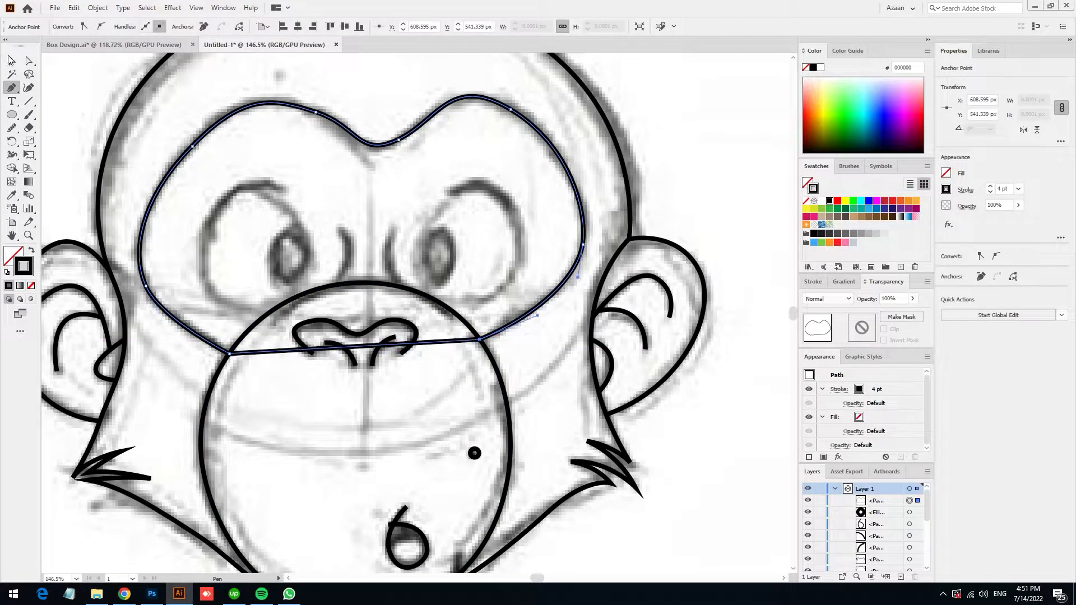
- Merge the area where the face mask overlaps the muzzle into the muzzle with the Shape Builder tool and deselect
left_click(478, 335, "shift")
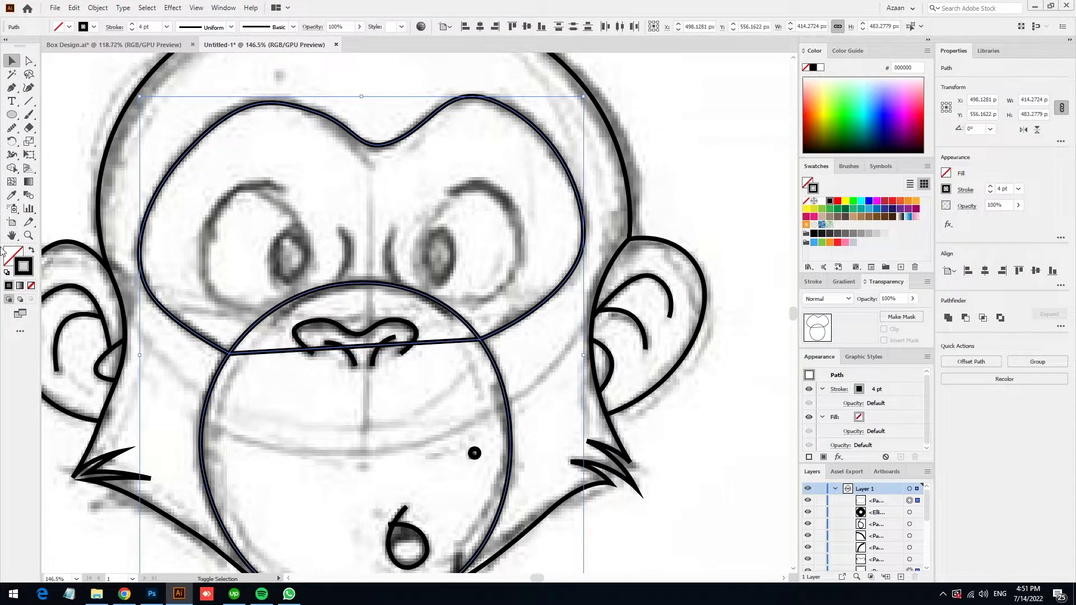
double_click(12, 168)
left_click(545, 443)
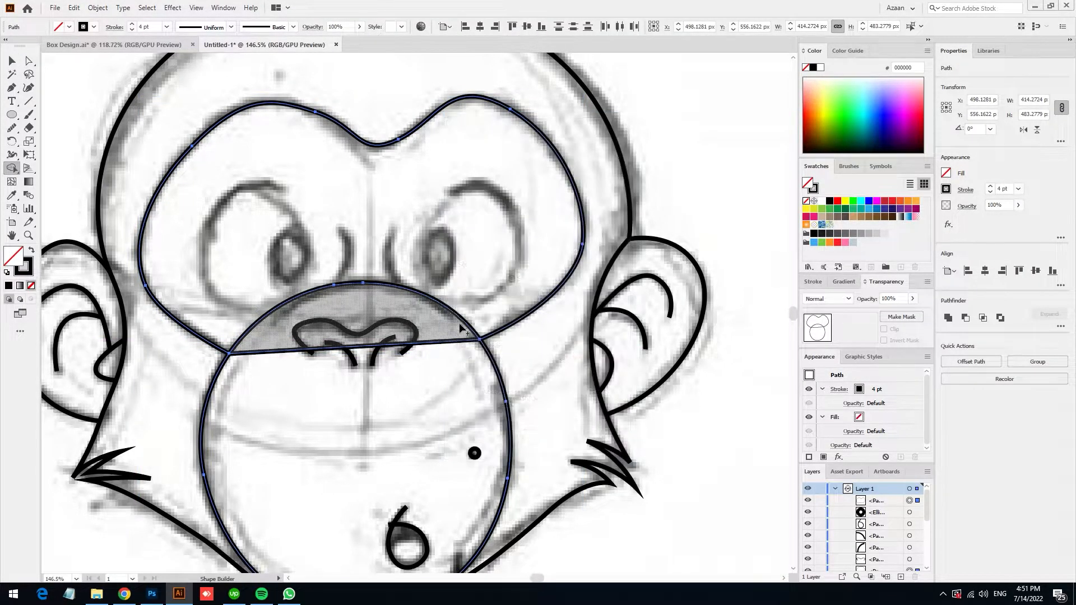
left_click_drag(456, 354, 422, 335)
left_click(11, 87)
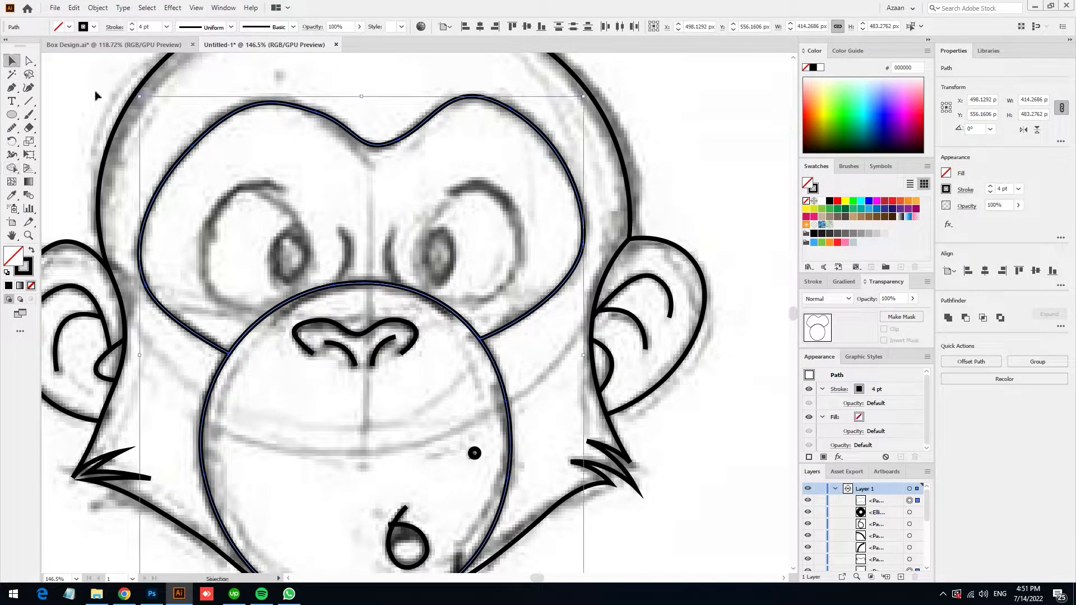
key("ctrl+shift+a")
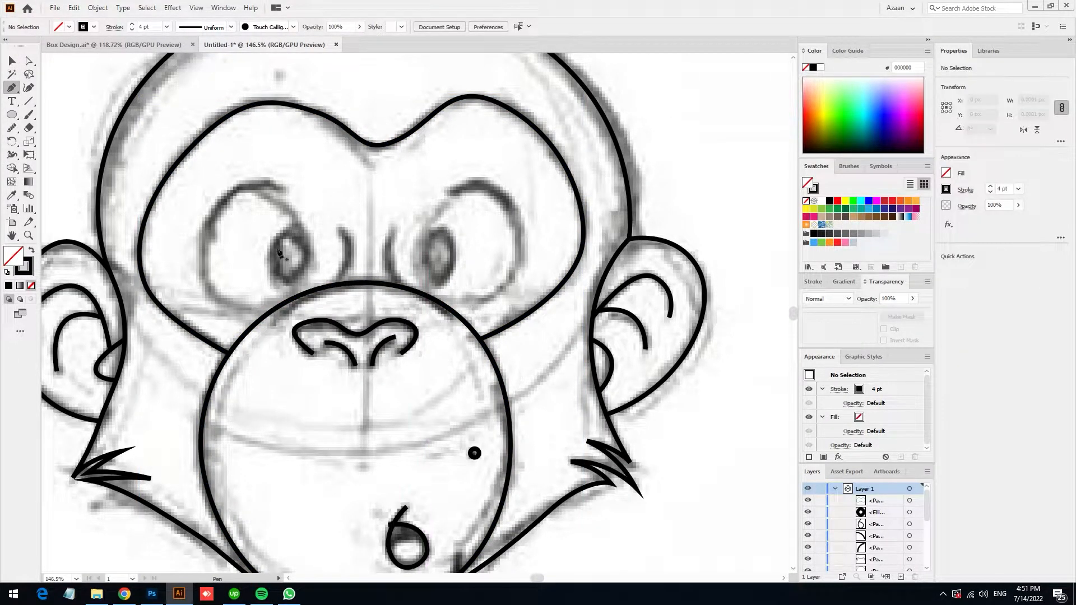
- Trace the left eye outline as a closed oval path with the Pen tool, undoing and redrawing a misplaced curve
left_click_drag(354, 258, 311, 221)
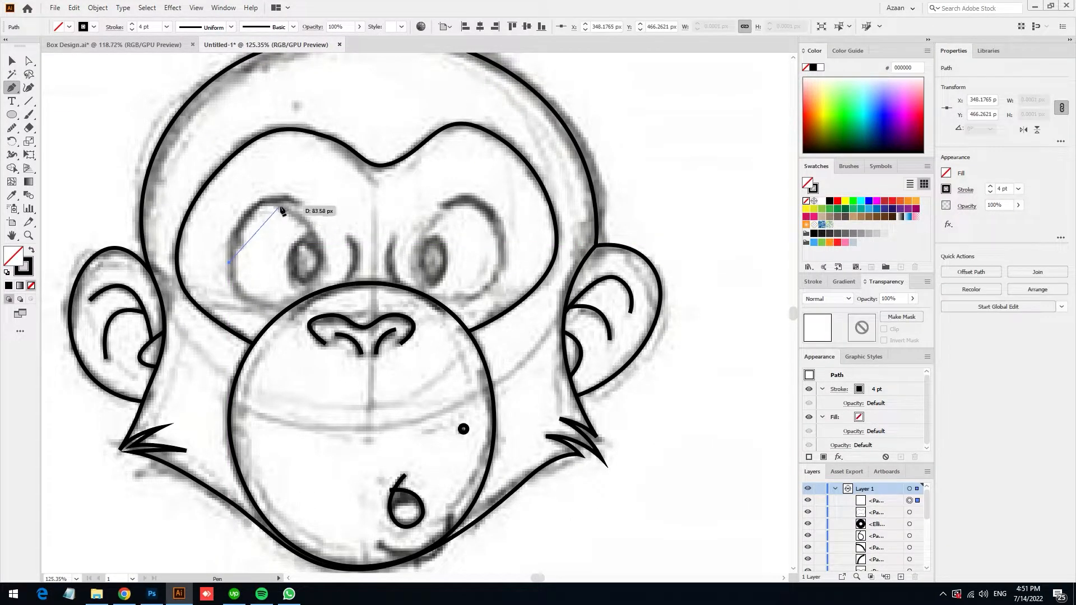
left_click_drag(316, 287, 245, 303)
key("ctrl+z")
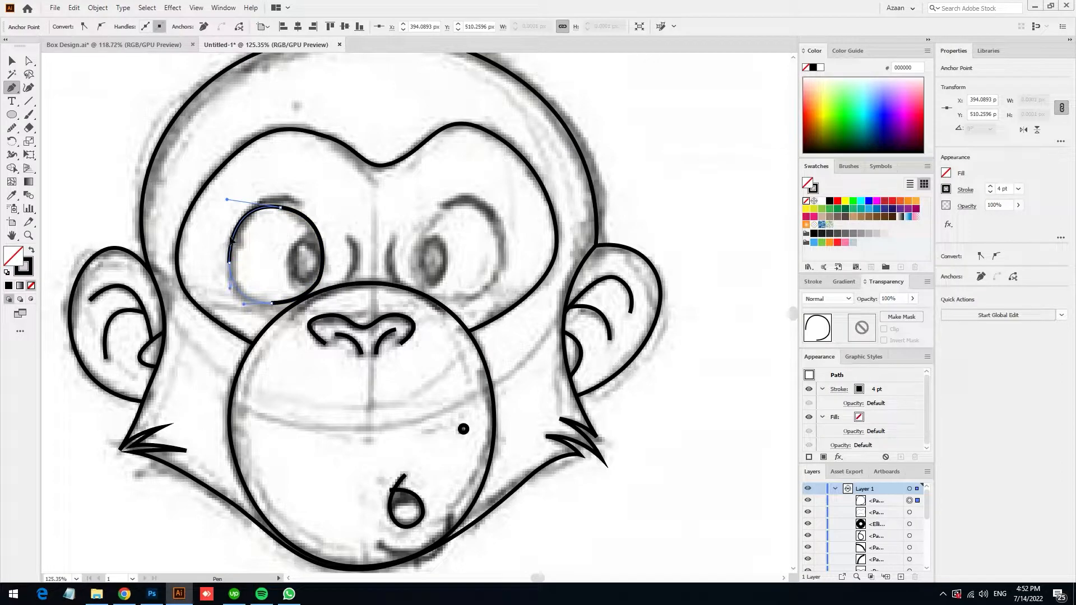
left_click_drag(230, 239, 231, 239)
left_click(250, 247, "ctrl")
- Trace the right eye outline as a closed oval path and even out its lower curve with the Smooth tool
left_click_drag(314, 251, 263, 265)
left_click(365, 274)
left_click_drag(411, 216, 451, 216)
left_click_drag(454, 270, 387, 316)
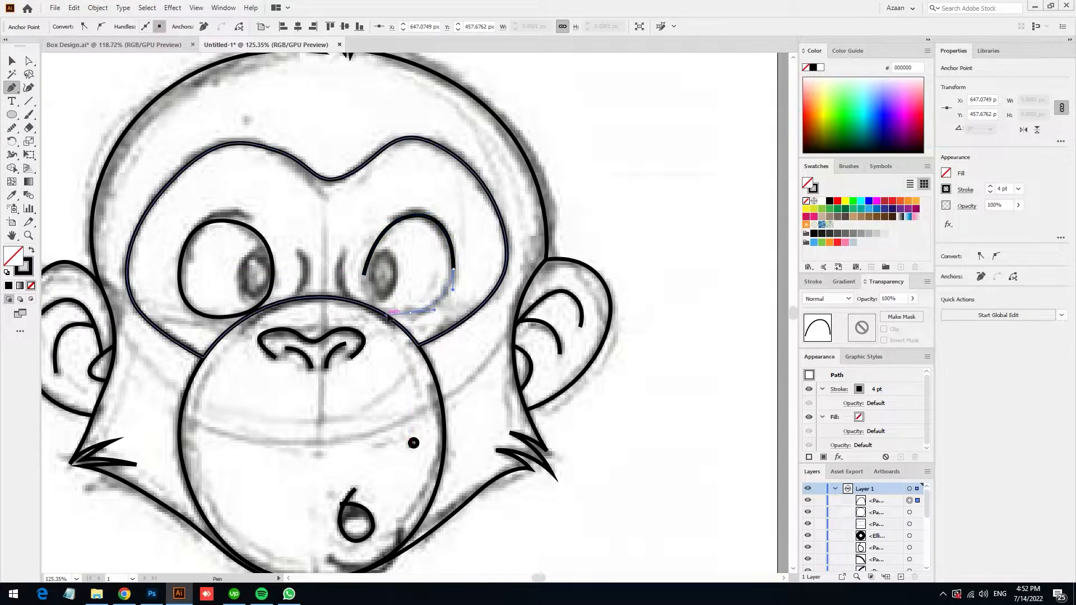
left_click(364, 274)
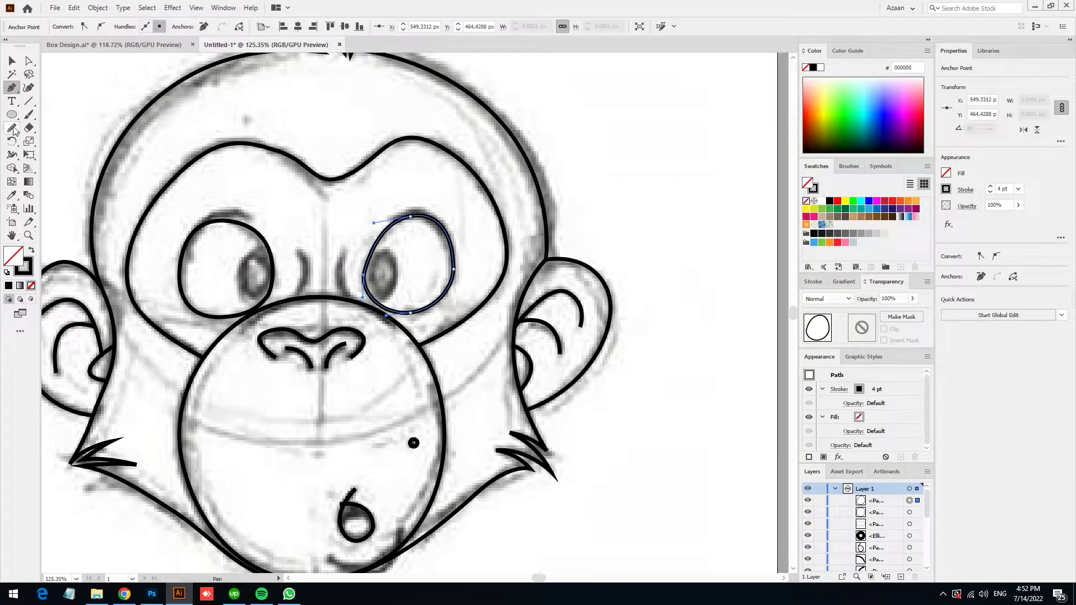
left_click_drag(377, 299, 392, 309)
left_click(11, 61)
left_click(106, 87)
- Trace the upper eyelid arcs above the left and right eyes as separate open paths with the Pen tool
key("p")
left_click_drag(179, 249, 312, 237)
left_click(299, 241, "ctrl")
left_click(388, 215)
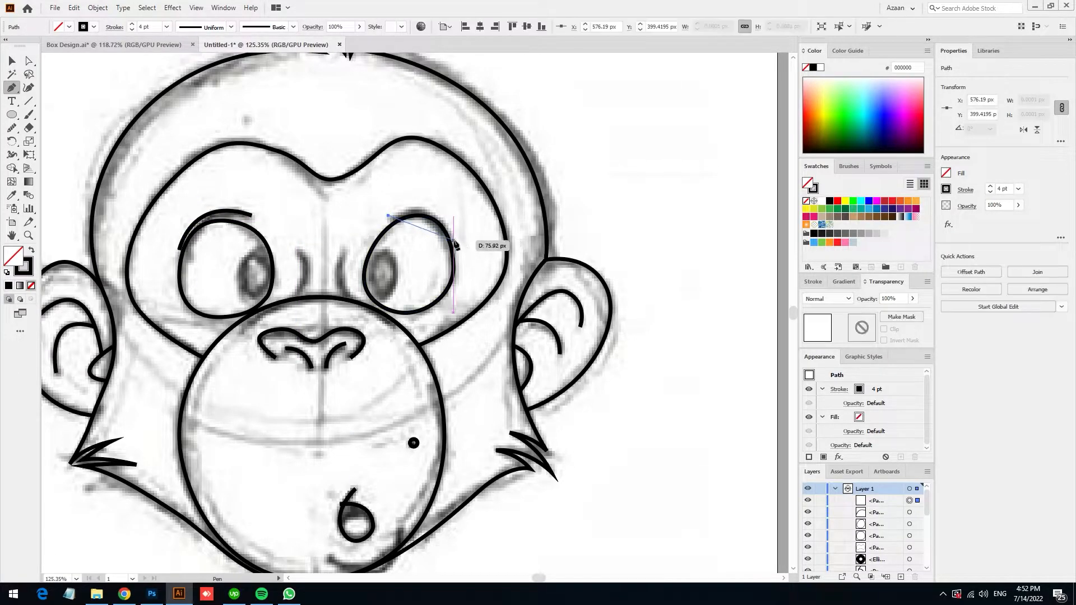
left_click_drag(467, 289, 468, 290)
left_click(478, 262, "ctrl")
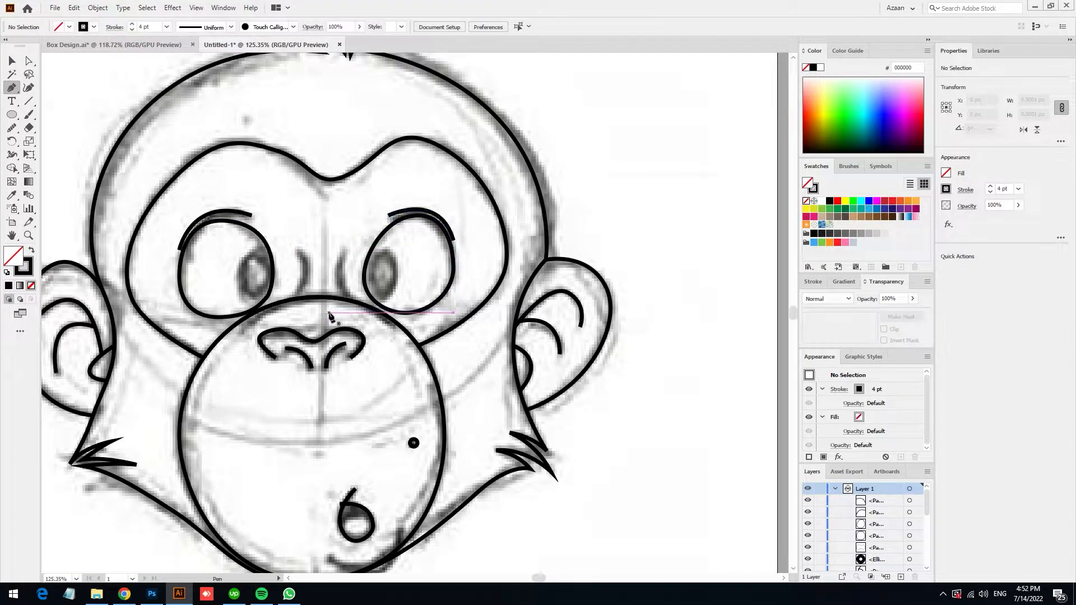
- Trace the left pupil as a closed oval at the eye's inner edge and refine it with the Smooth tool
left_click_drag(257, 288, 274, 305)
left_click(273, 305)
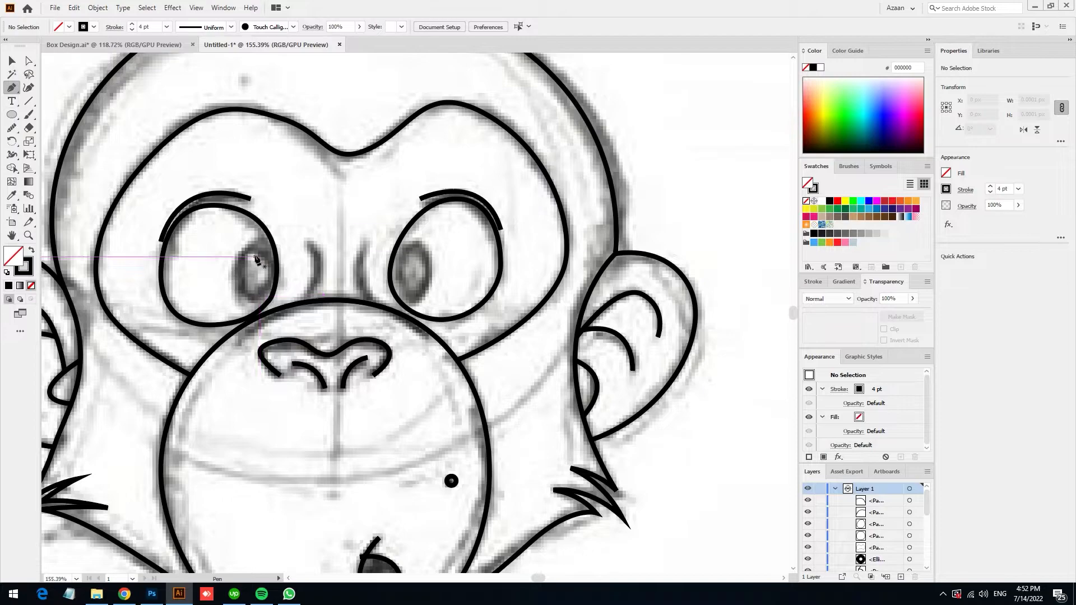
left_click(271, 242)
left_click_drag(242, 253, 274, 301)
left_click_drag(273, 242, 259, 206)
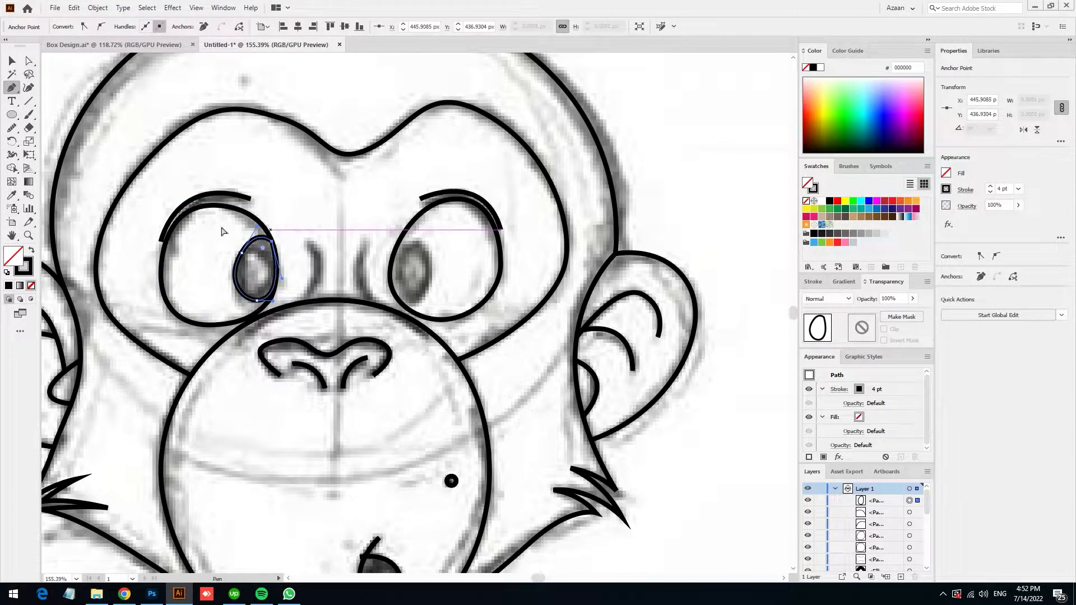
left_click_drag(284, 267, 257, 268)
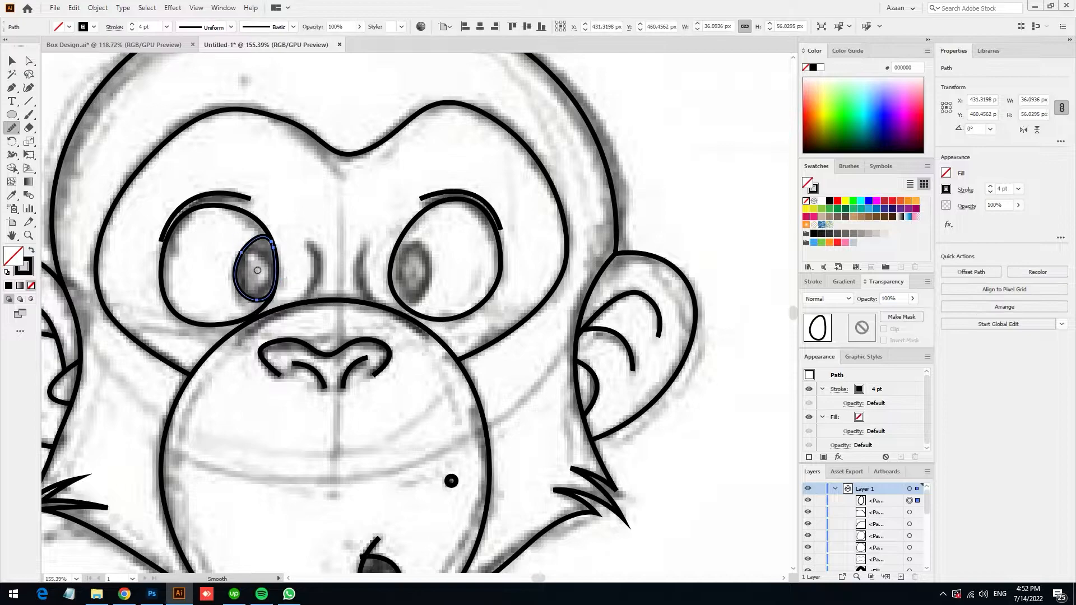
left_click(278, 198)
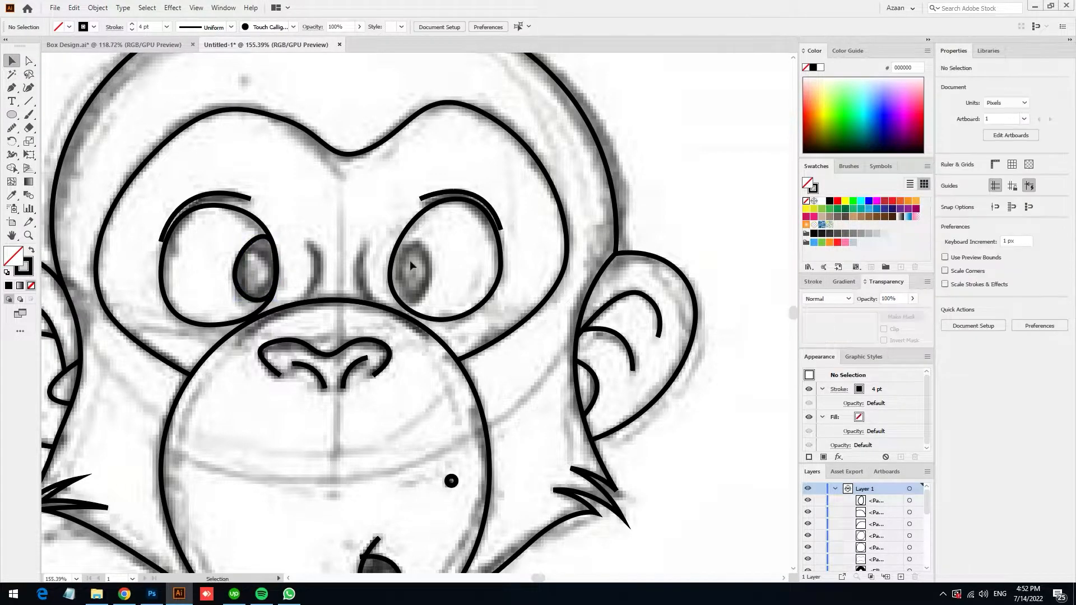
- Trace the right pupil as a closed oval at the eye's inner edge and refine it with the Smooth tool
left_click_drag(393, 256, 385, 277)
left_click(393, 256)
left_click(12, 128)
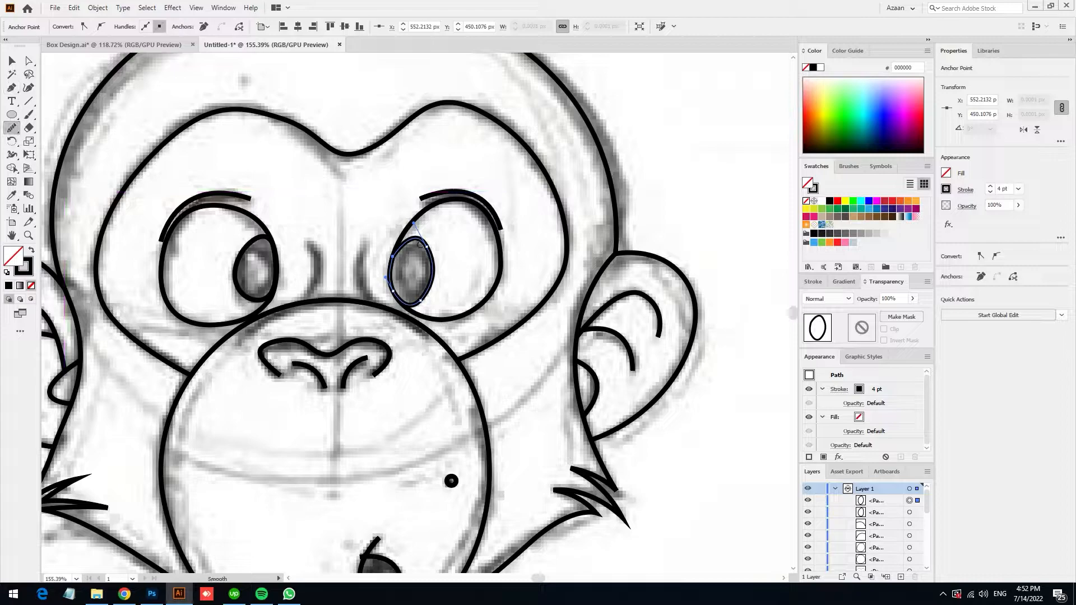
left_click_drag(394, 285, 412, 294)
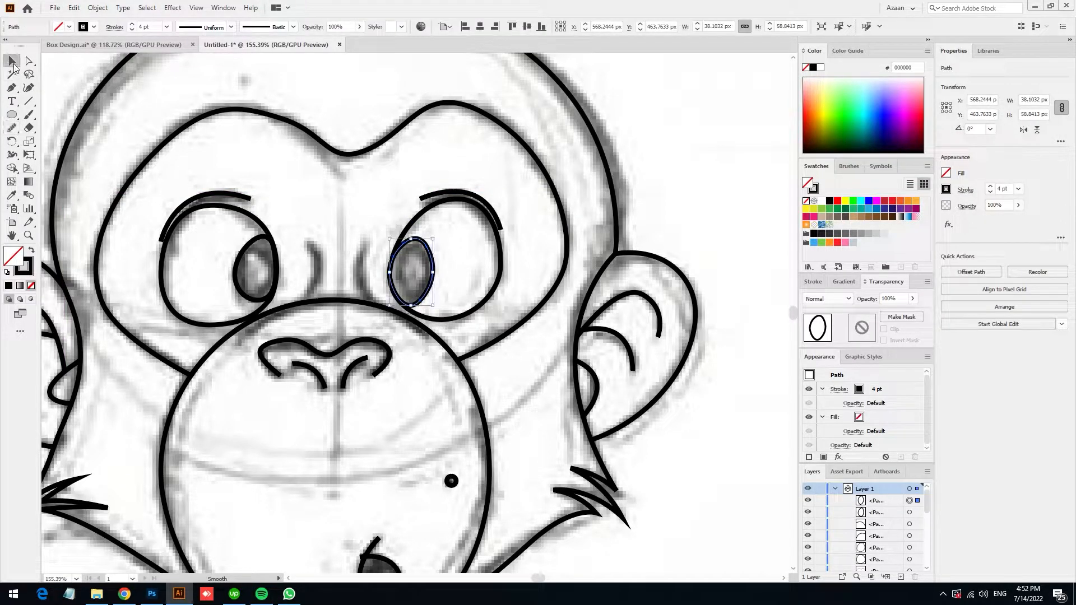
left_click(302, 218)
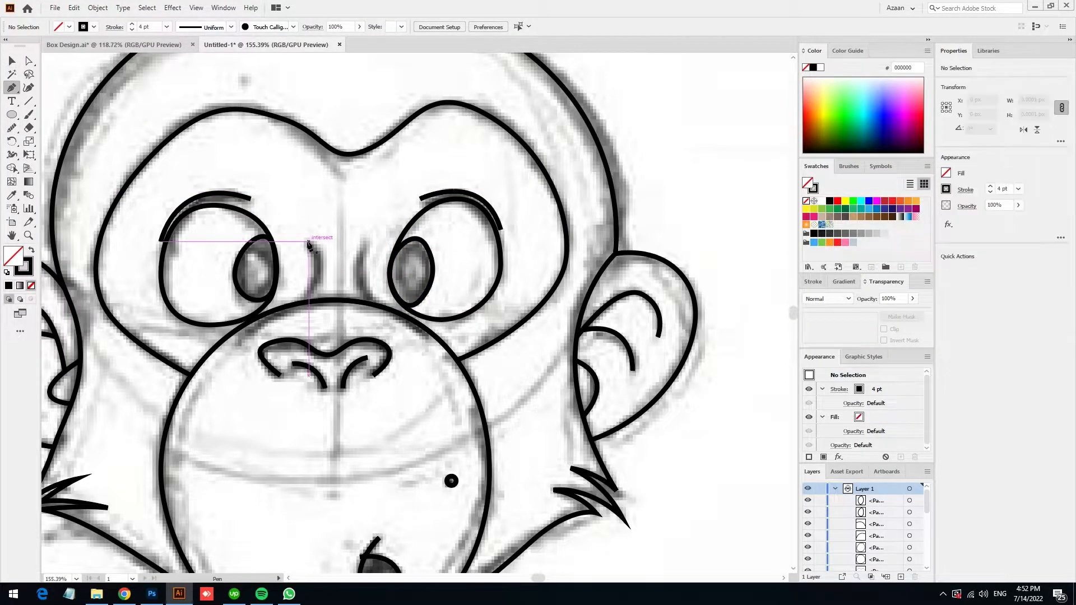
- Trace the two curved crease lines between the eyes as separate open paths with the Pen tool
left_click(309, 243)
left_click_drag(281, 326, 281, 328)
key("Escape")
left_click(368, 242)
left_click_drag(380, 304, 416, 324)
left_click(396, 224, "ctrl")
scroll(397, 224, "down", 2)
left_click_drag(349, 218, 407, 212)
scroll(336, 238, "up", 1)
left_click_drag(353, 161, 343, 147)
left_click_drag(328, 392, 321, 315)
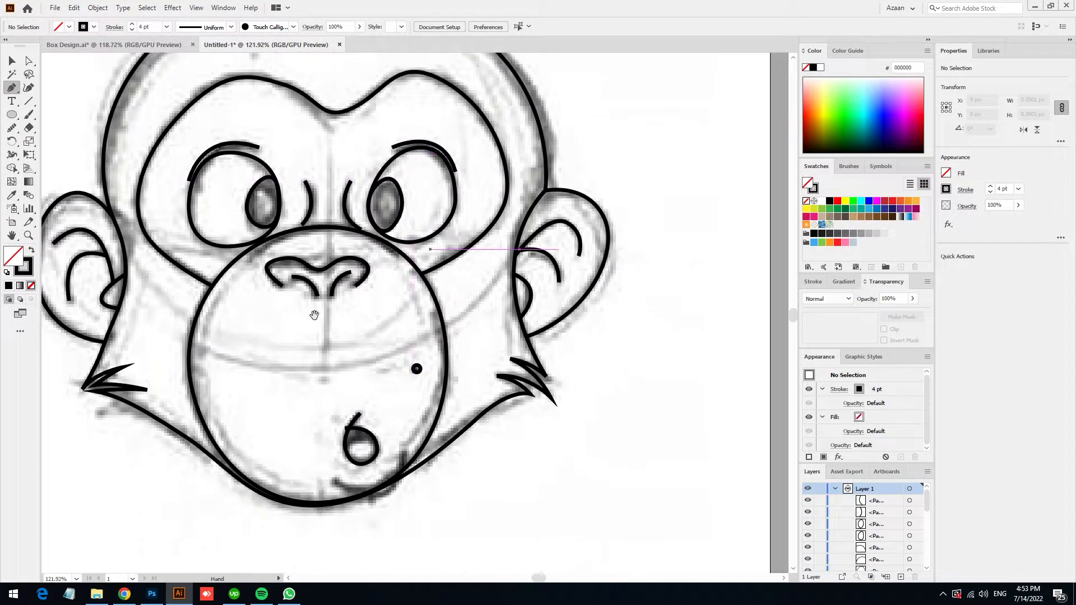
- Hide the scanned sketch image in the layer stack, leaving only the black line art displayed
scroll(197, 349, "down", 4)
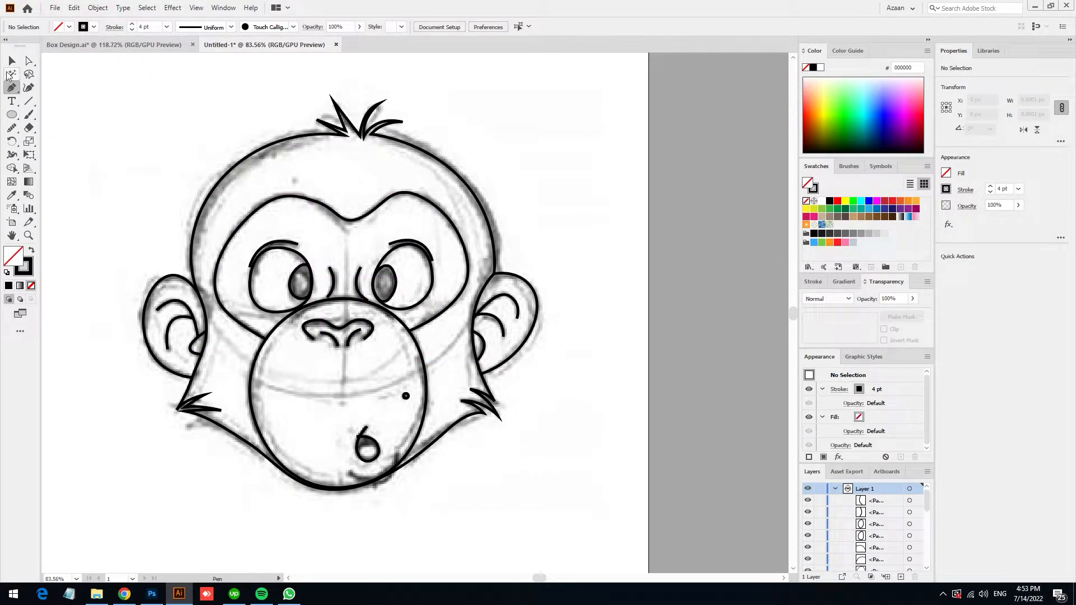
left_click(11, 60)
scroll(336, 269, "down", 4)
left_click_drag(409, 215, 342, 226)
scroll(341, 224, "up", 1)
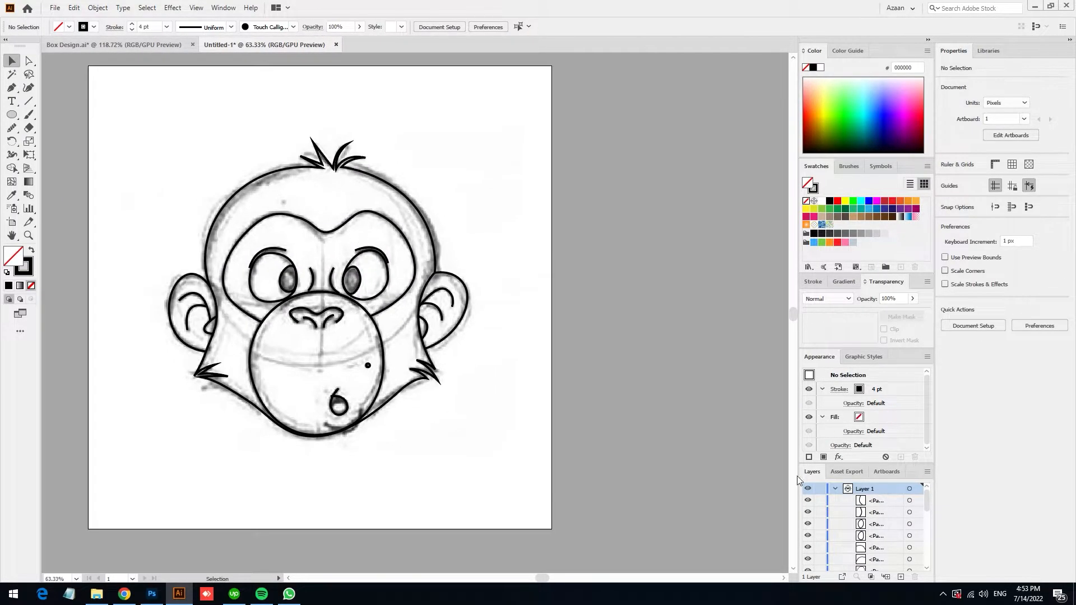
scroll(868, 514, "down", 5)
left_click(808, 566)
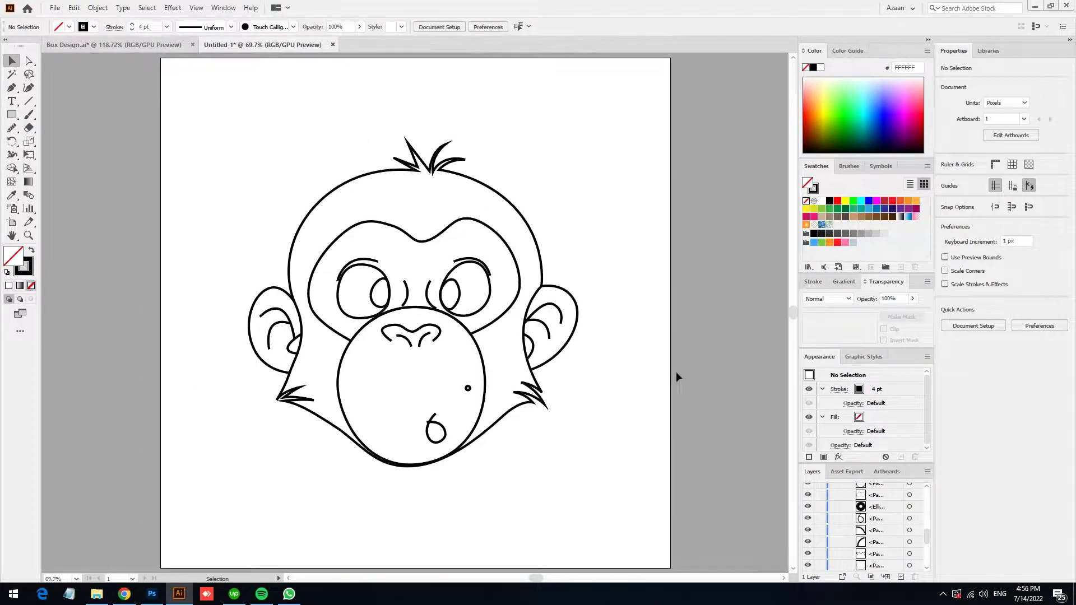
- Give the face patch around the eyes the light peach palette colour FCD0A6 as fill, with no stroke
scroll(602, 365, "down", 3)
left_click_drag(677, 389, 394, 358)
left_click_drag(657, 398, 622, 181)
left_click_drag(639, 345, 421, 349)
left_click_drag(269, 359, 501, 487)
left_click(497, 495)
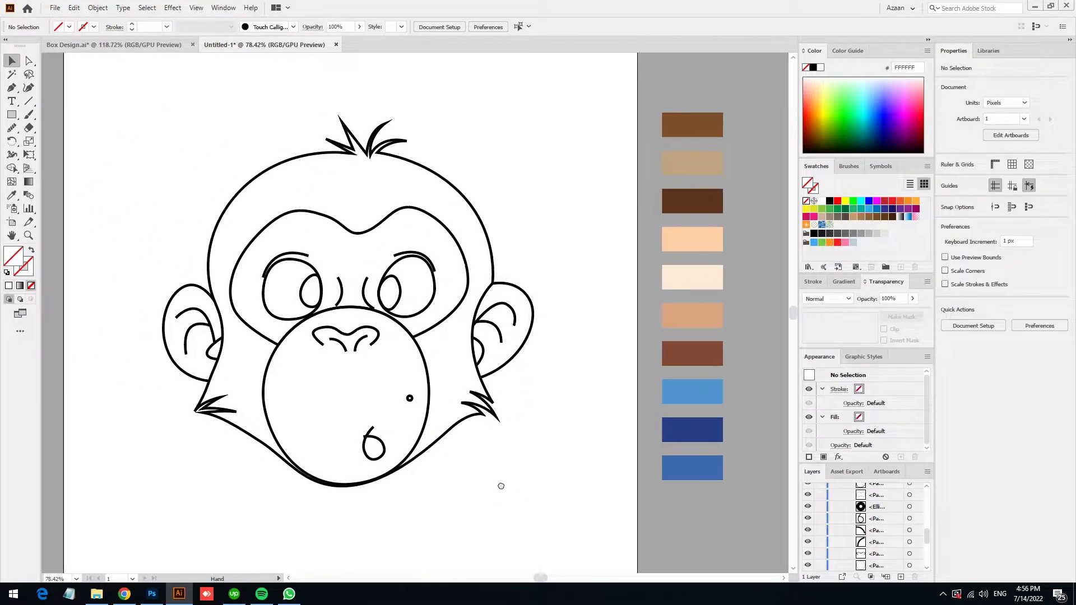
left_click(446, 236)
key("i")
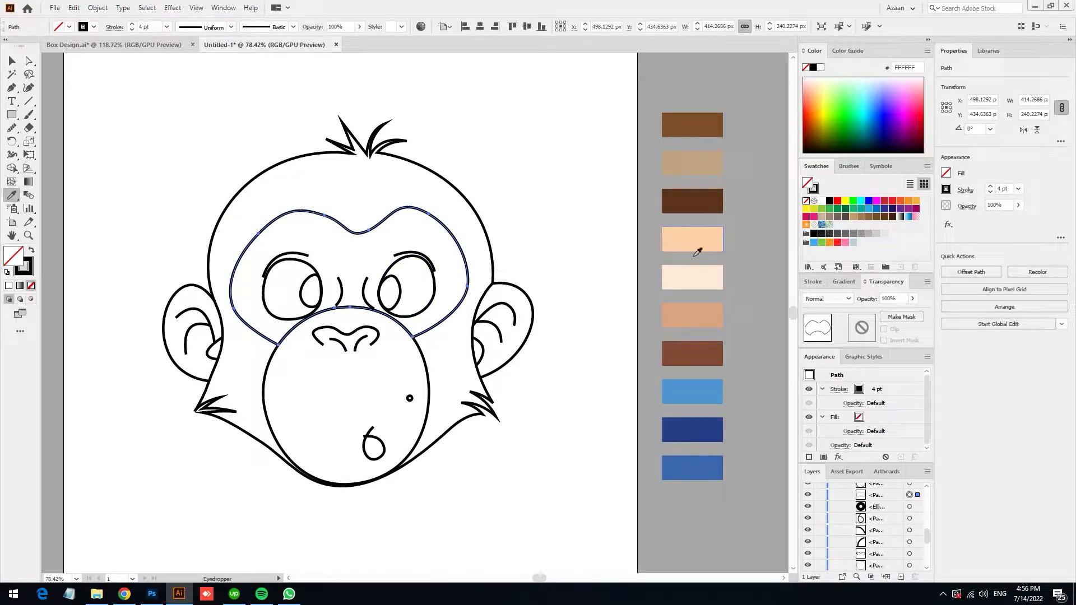
left_click(697, 240)
key("ctrl+shift+a")
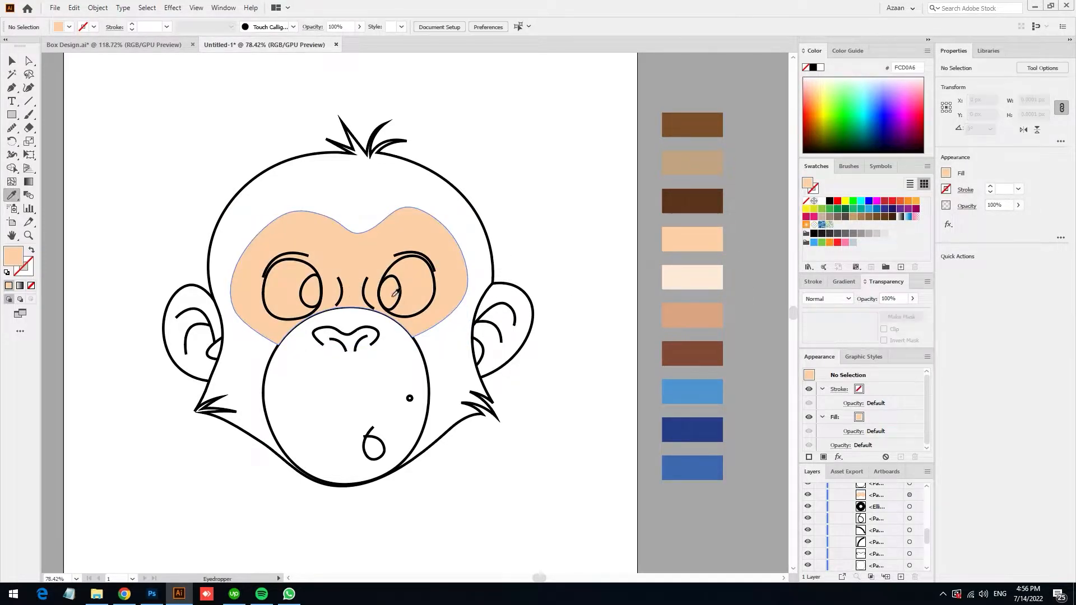
- Apply the same light peach palette colour to the oval muzzle with the Eyedropper, with no stroke
left_click(414, 355, "ctrl")
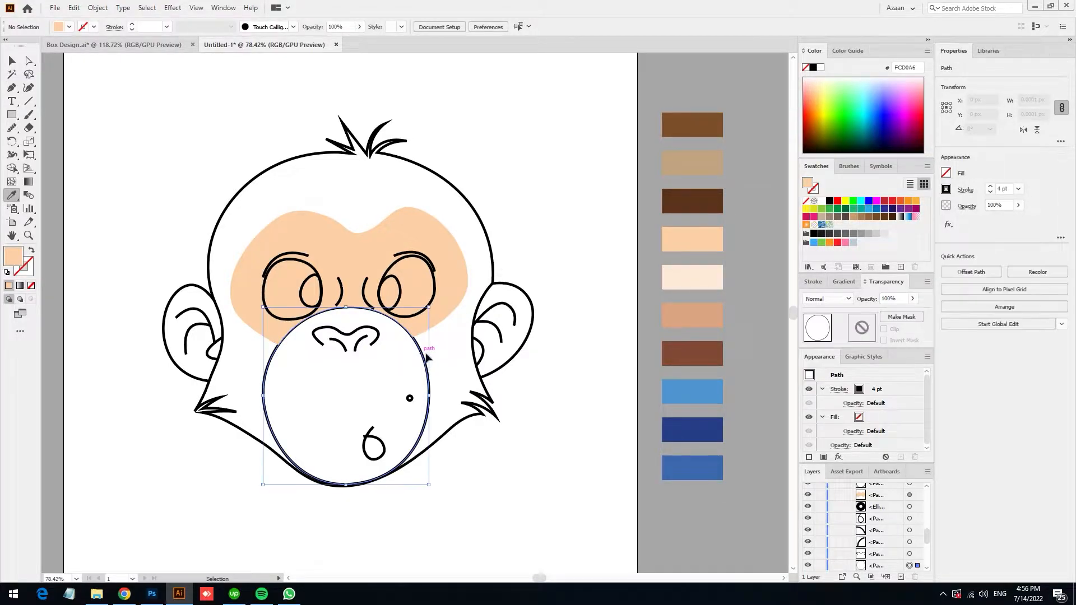
left_click(683, 234)
left_click(491, 507, "ctrl")
- Fill the head and hair outline with the medium brown palette colour 7A4E29, with no stroke
left_click_drag(533, 437, 547, 409)
left_click_drag(547, 409, 560, 413)
left_click_drag(467, 415, 450, 424)
left_click(487, 216, "ctrl")
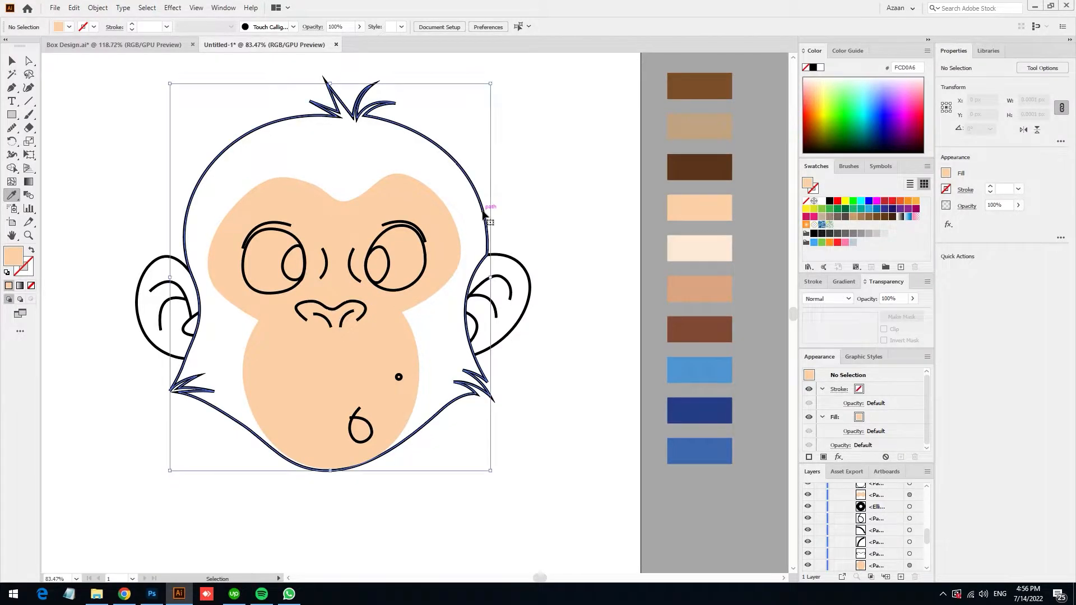
left_click(700, 86)
left_click(547, 131, "ctrl")
- Close the right ear's open outline with a curved Pen segment running behind the side of the head
left_click(527, 273, "ctrl")
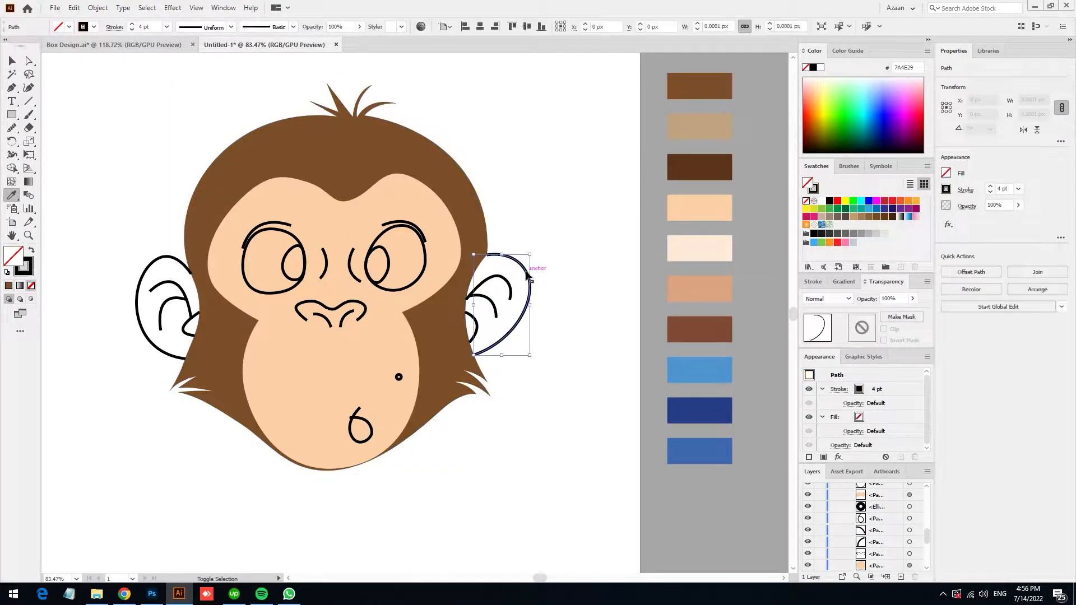
left_click(11, 87)
left_click(487, 255)
left_click_drag(452, 300, 446, 334)
left_click(474, 355)
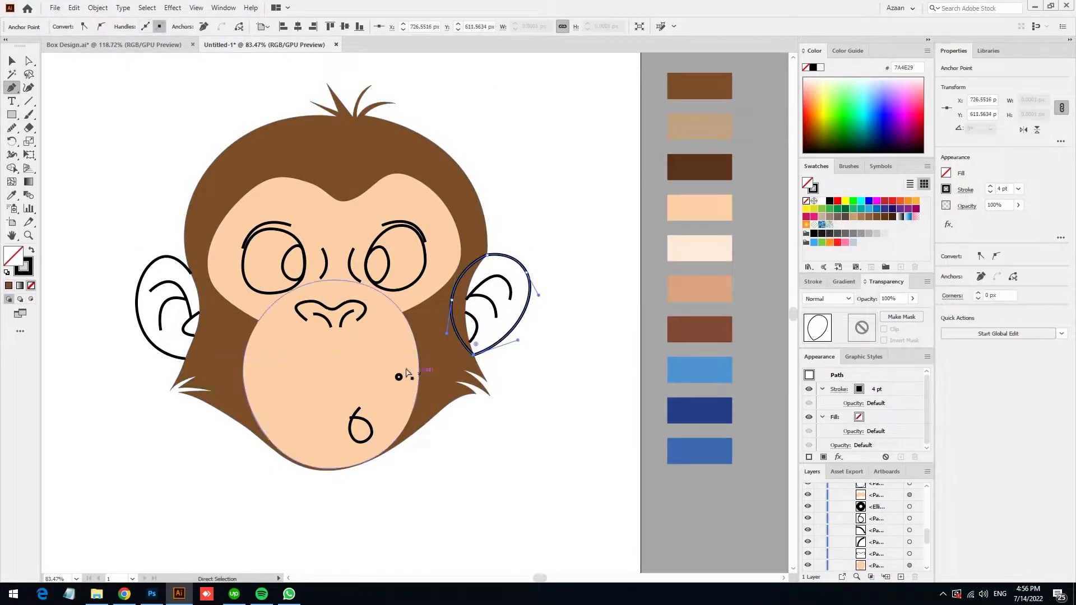
- Close the left ear's open outline with a curved Pen segment overlapping the side of the head
left_click(177, 272, "ctrl")
left_click(159, 259, "ctrl")
left_click(191, 278)
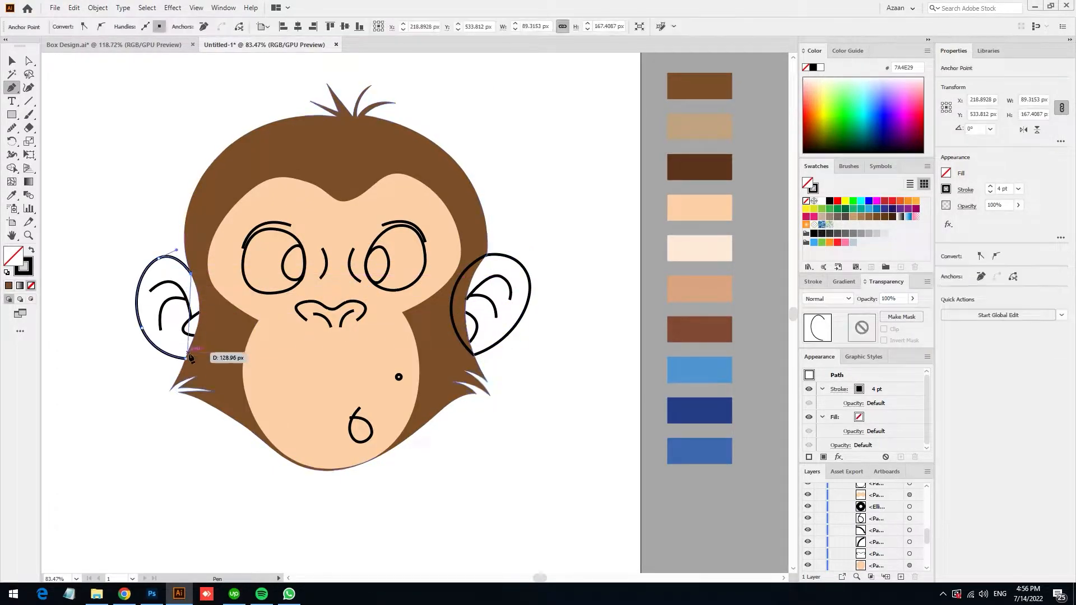
left_click_drag(143, 399, 143, 400)
key("v")
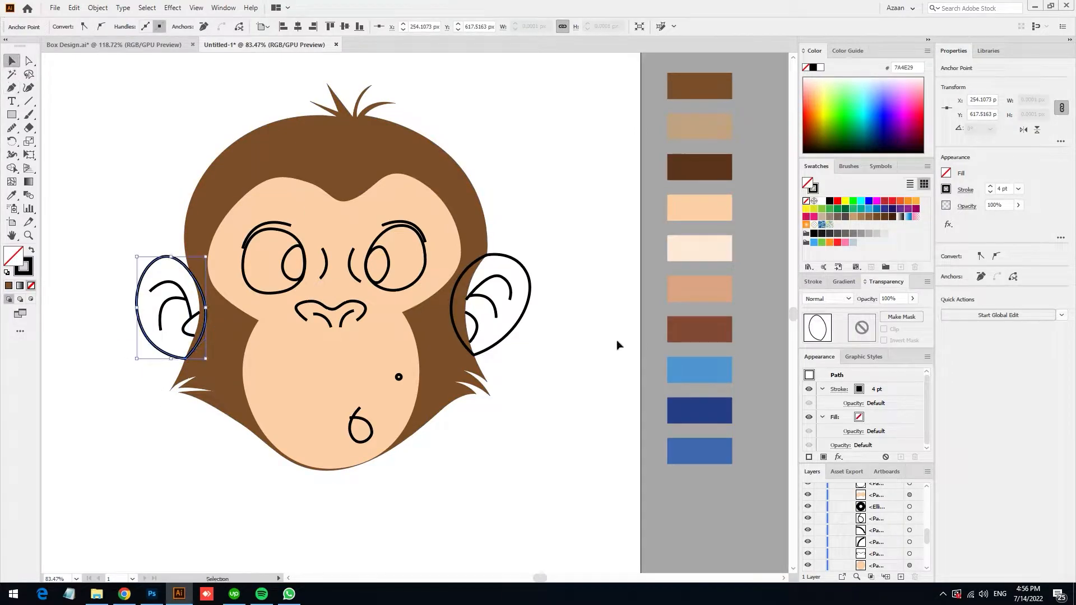
- Select both ear outlines together and sample the muzzle's peach fill onto them, with no stroke
left_click(580, 317)
left_click(494, 346)
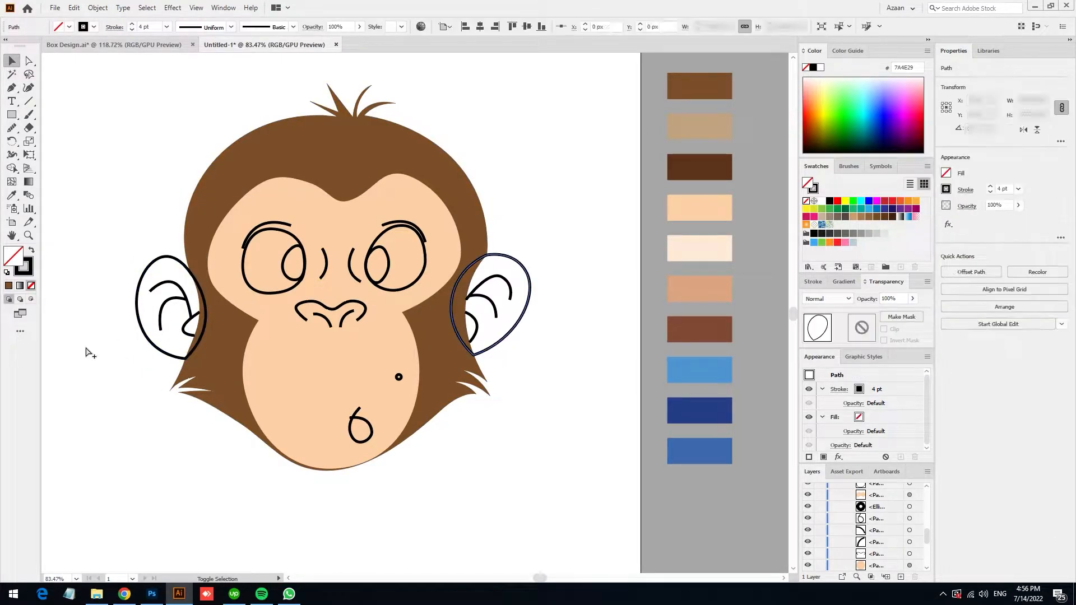
left_click(147, 344, "shift")
key("i")
left_click(288, 343)
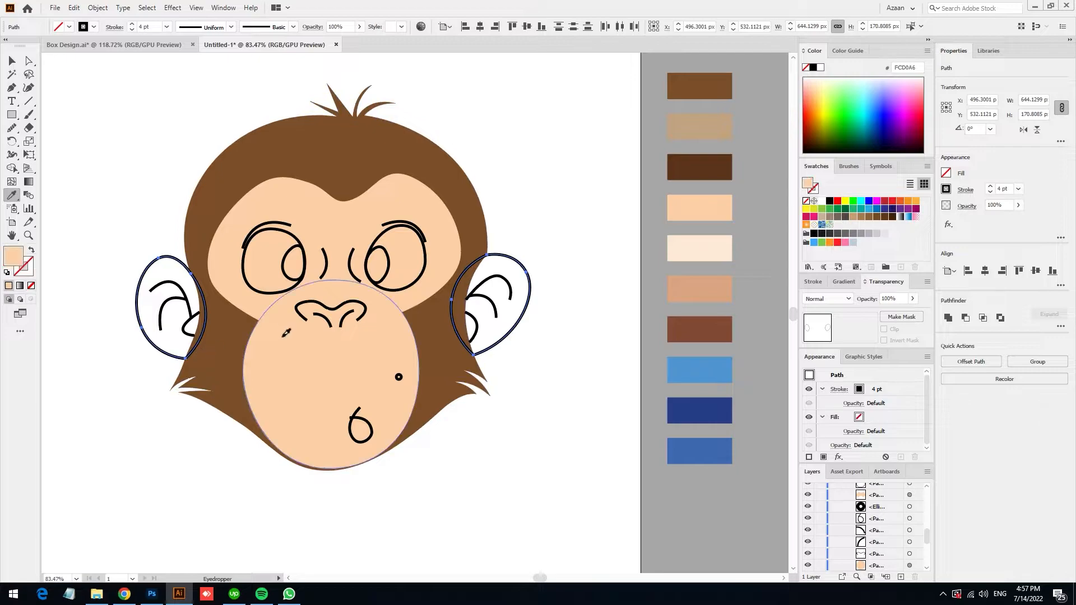
key("ctrl+shift+a")
key("v")
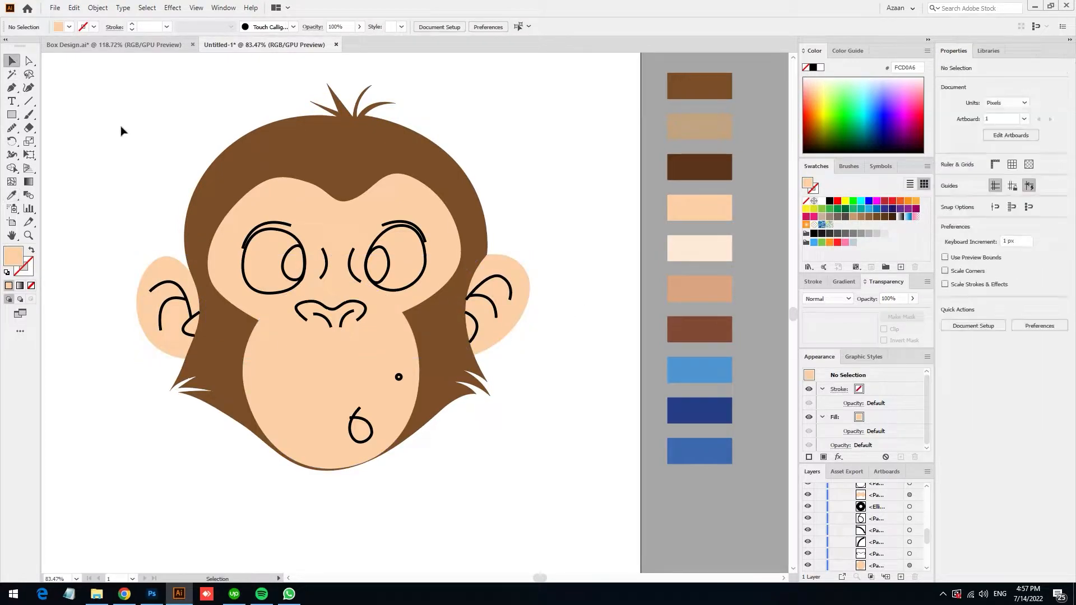
- Fill both large eye shapes with white and remove their black strokes
left_click_drag(316, 348, 340, 347)
left_click_drag(415, 347, 391, 367)
left_click_drag(396, 343, 353, 340)
left_click(183, 315)
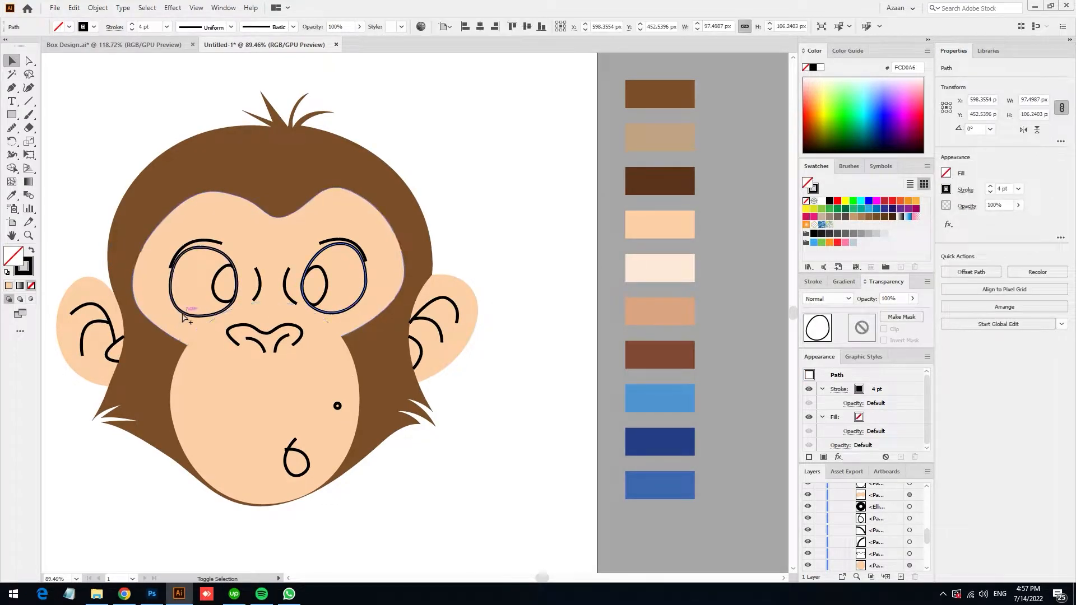
key("i")
left_click(61, 163)
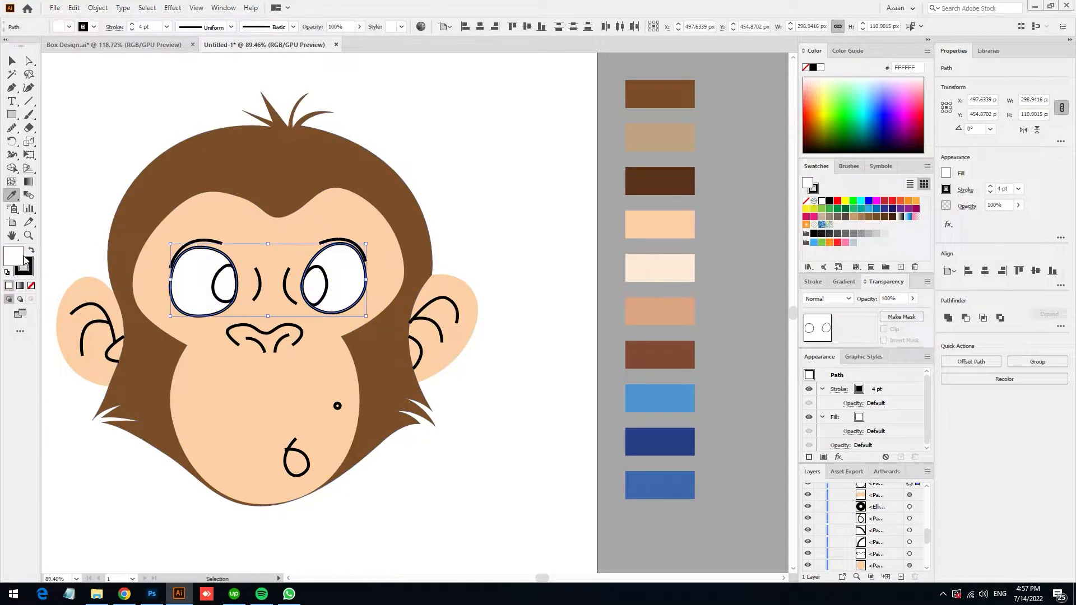
left_click(31, 287)
key("ctrl+shift+a")
key("v")
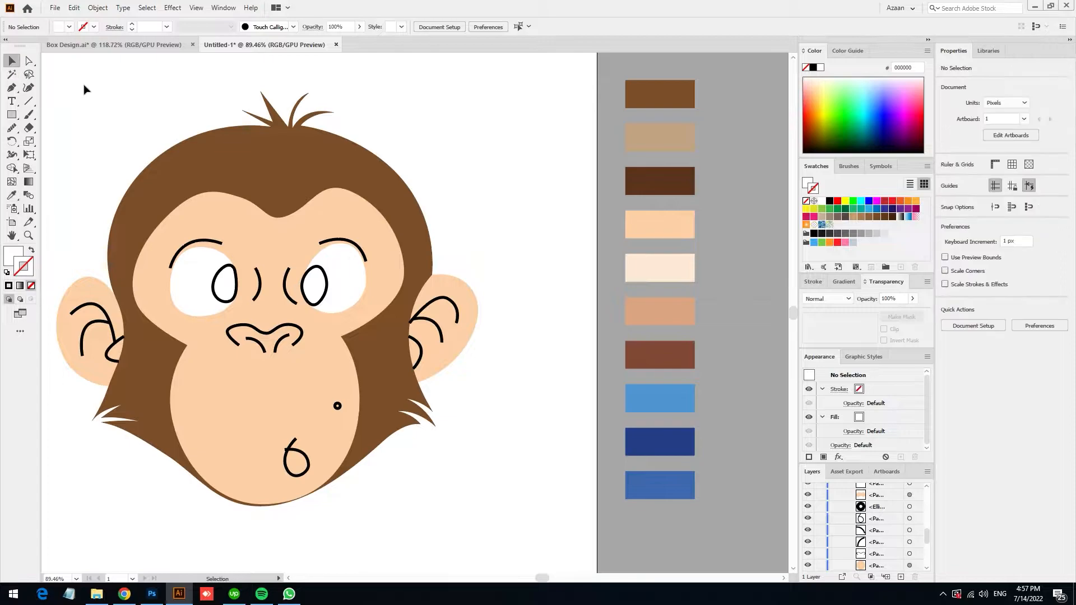
- Colour both inner eye ovals with the light blue palette fill and a dark blue 4 pt stroke
left_click(327, 293)
left_click(214, 289, "shift")
key("i")
left_click(663, 433, "shift")
key("x")
left_click(687, 397, "shift")
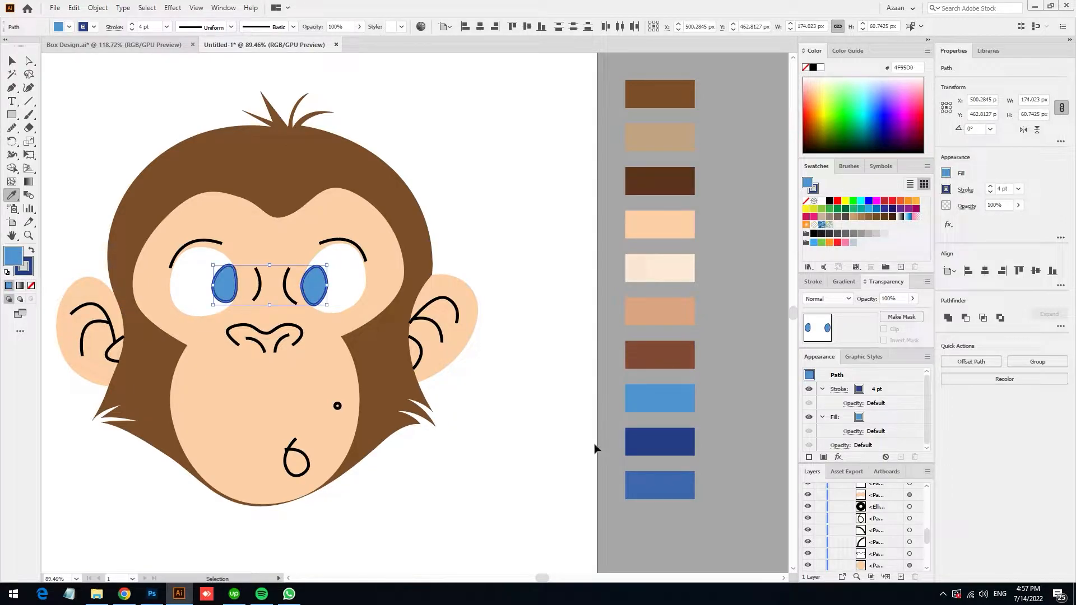
left_click(595, 449, "ctrl")
- Offset the paths of both blue eye ovals by -10 px to make smaller inner shapes
scroll(244, 319, "up", 2)
left_click(11, 62)
left_click(218, 276)
left_click(331, 277, "shift")
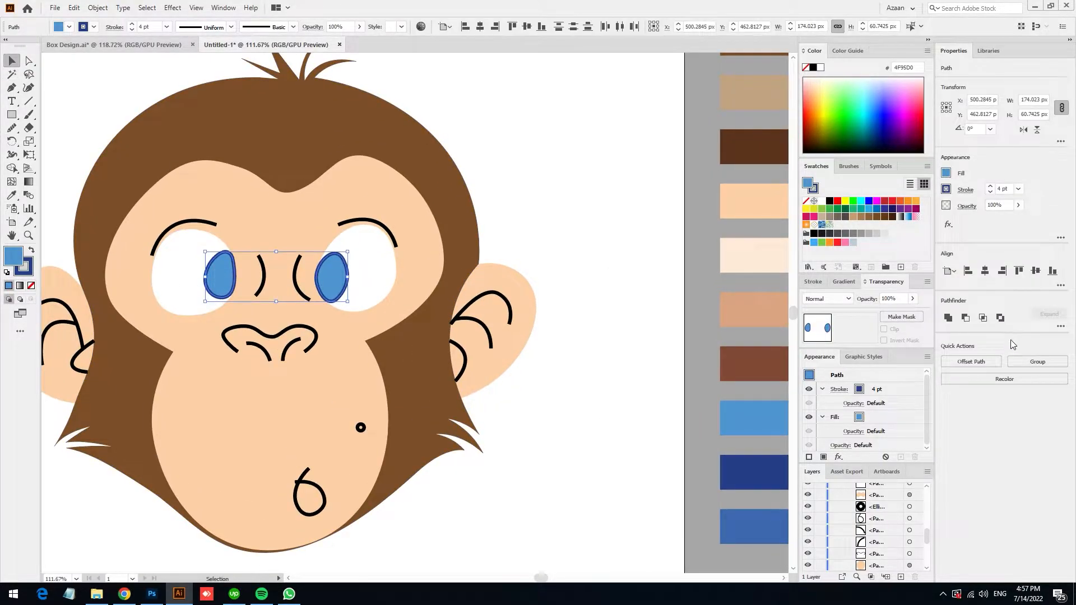
left_click(979, 362)
double_click(535, 265)
type("-10")
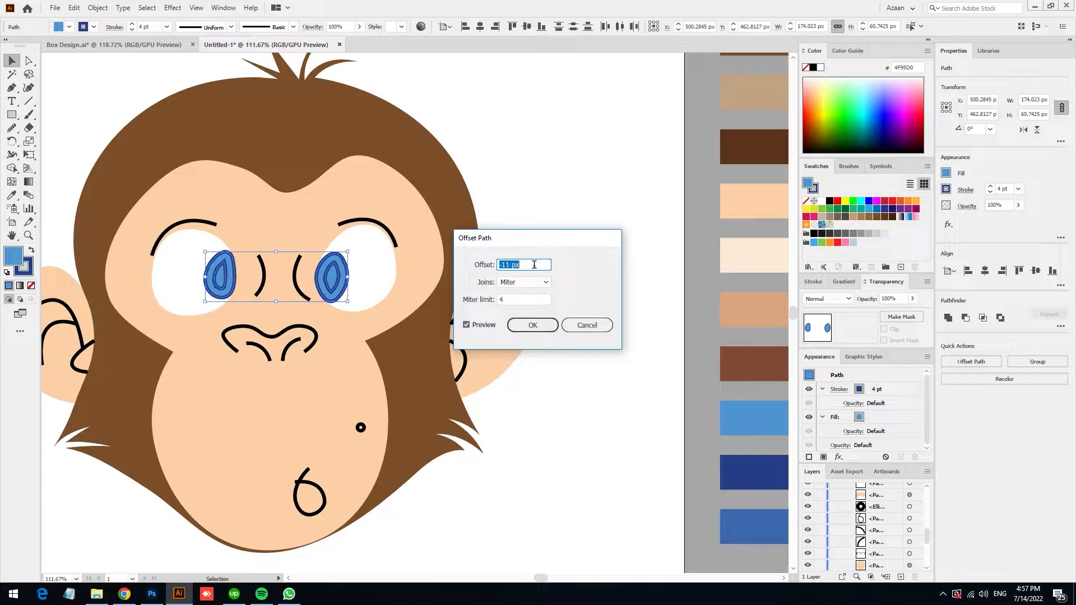
left_click(533, 325)
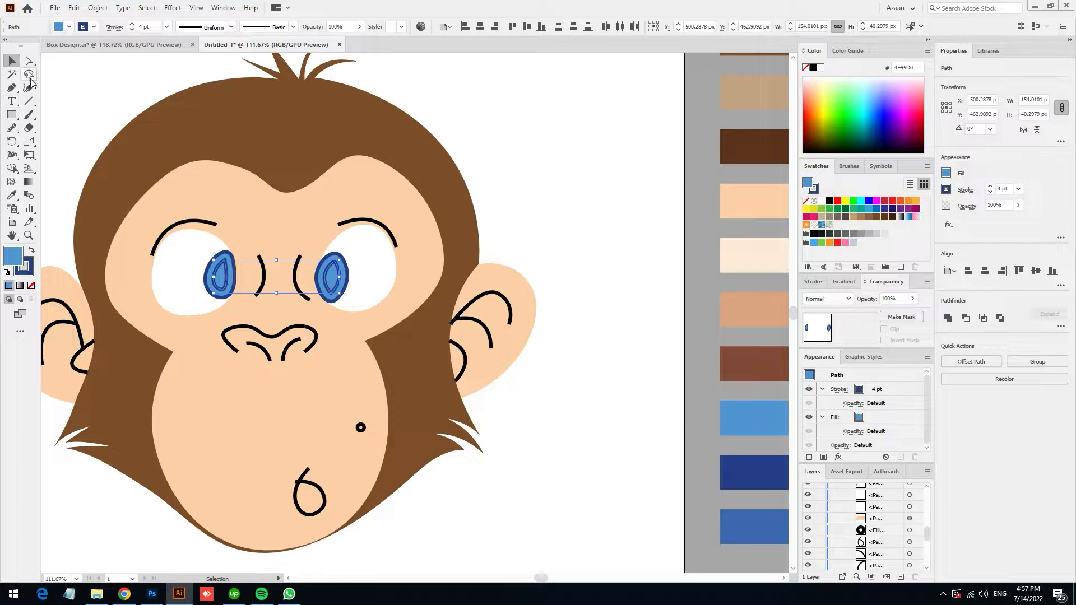
- Fill the two inner offset shapes with black as pupils and remove their stroke
left_click(11, 195)
left_click(478, 298)
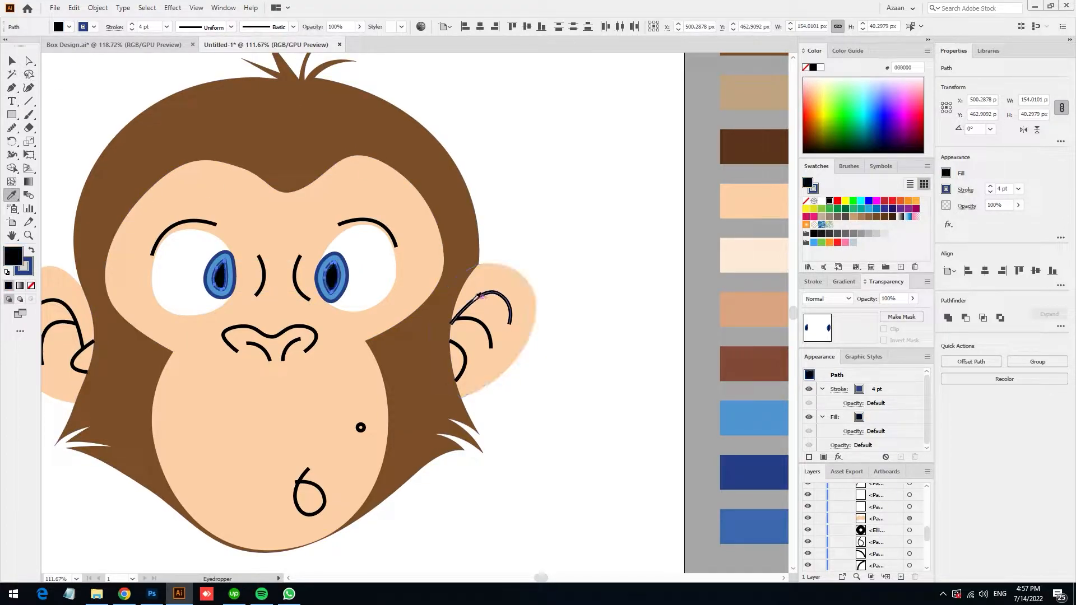
left_click(31, 286)
left_click(620, 437, "ctrl")
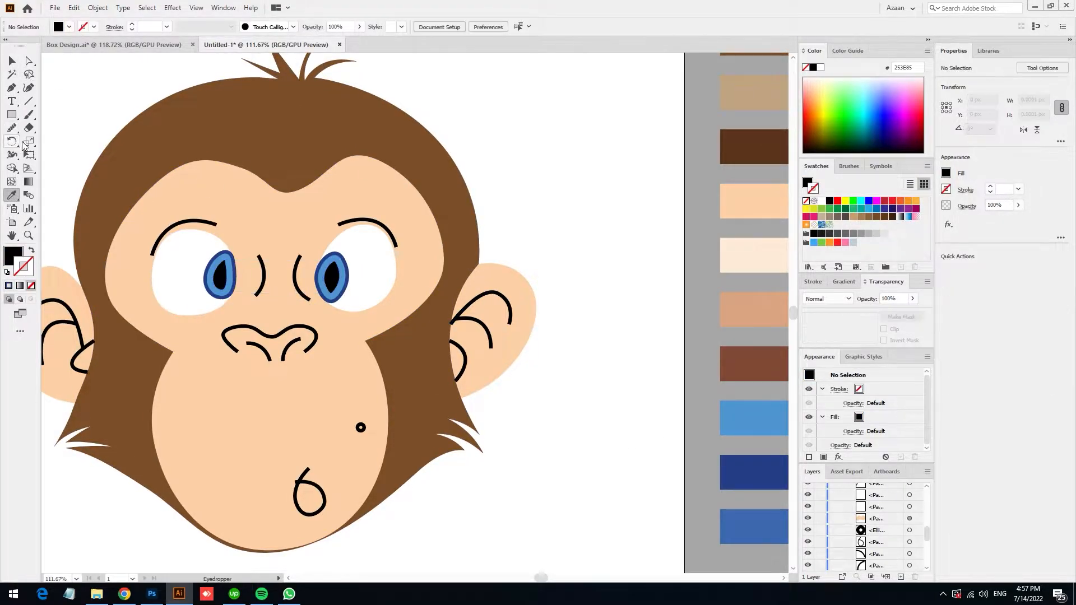
- Draw a circle about 13 px across on the right iris's upper edge, filled white at 65% opacity
left_click_drag(503, 311, 479, 308)
left_click_drag(11, 114, 56, 142)
scroll(335, 287, "up", 5)
left_click_drag(395, 237, 414, 259)
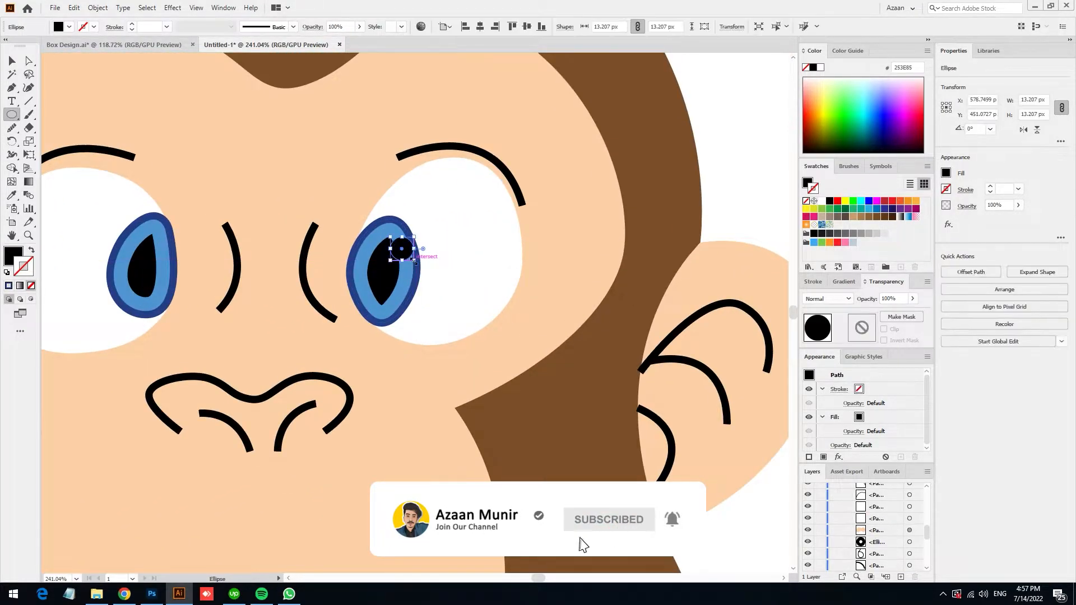
key("i")
left_click(461, 226)
left_click(9, 63)
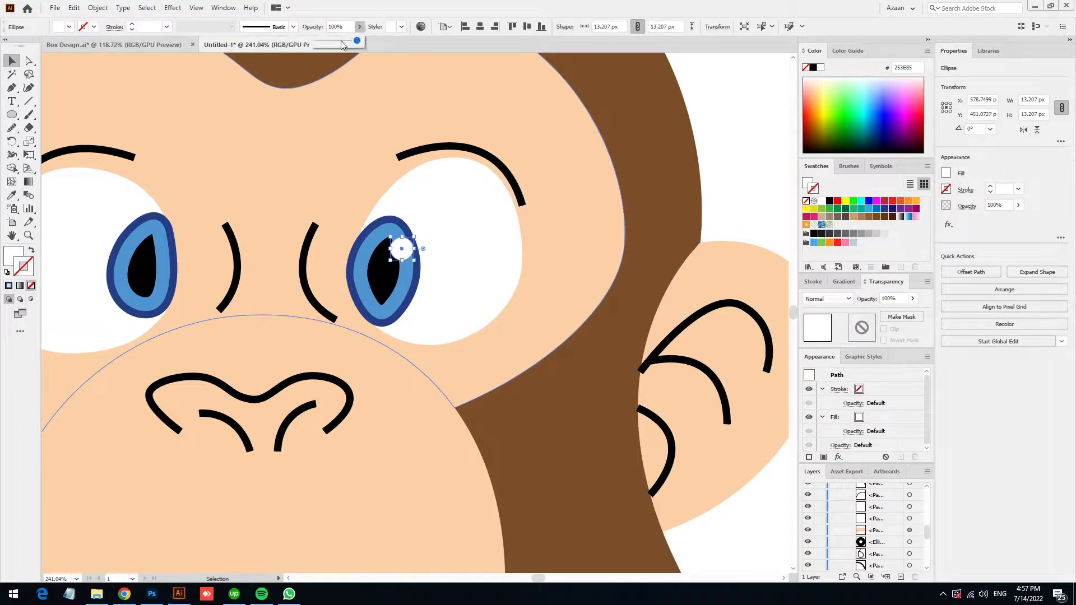
left_click(343, 41)
key("ctrl+shift+a")
- Duplicate the translucent white highlight circle onto the matching spot of the left iris
left_click_drag(411, 251, 161, 250)
scroll(390, 331, "down", 4)
scroll(390, 331, "down", 1)
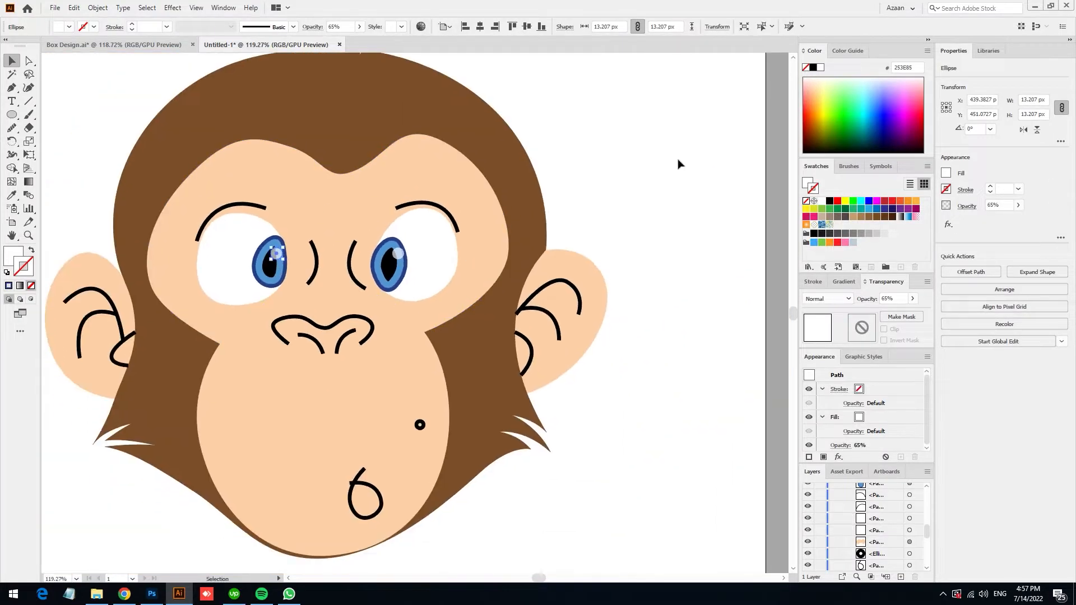
left_click(678, 164)
- Change both upper eyelid arcs to the head's brown stroke colour with no fill and a stroke weight of 8 pt
scroll(629, 281, "down", 3)
left_click_drag(619, 235, 583, 232)
scroll(583, 232, "up", 3)
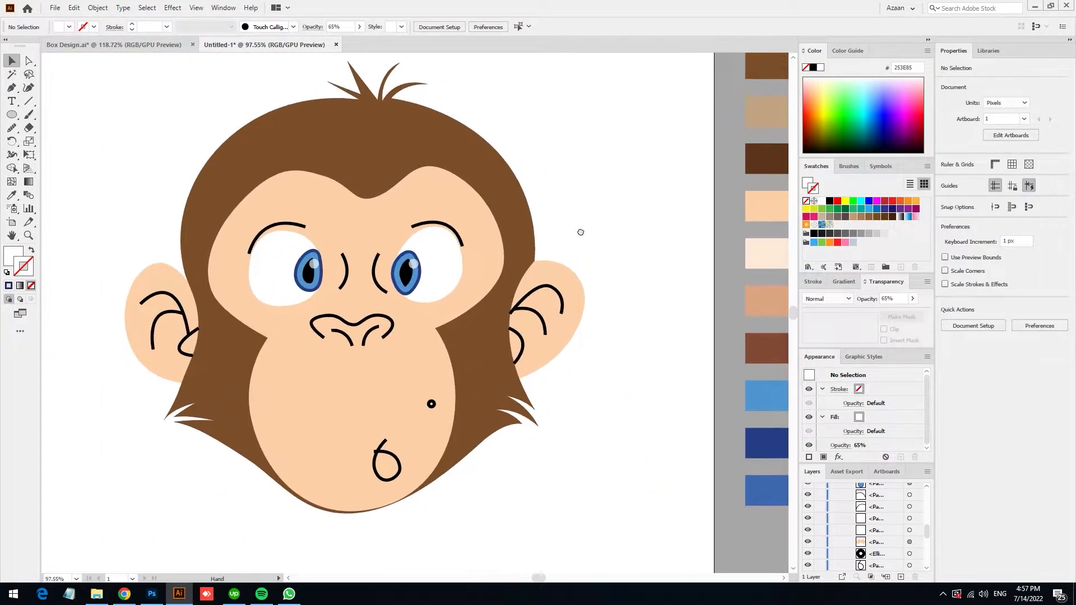
left_click(426, 222)
left_click(283, 223, "shift")
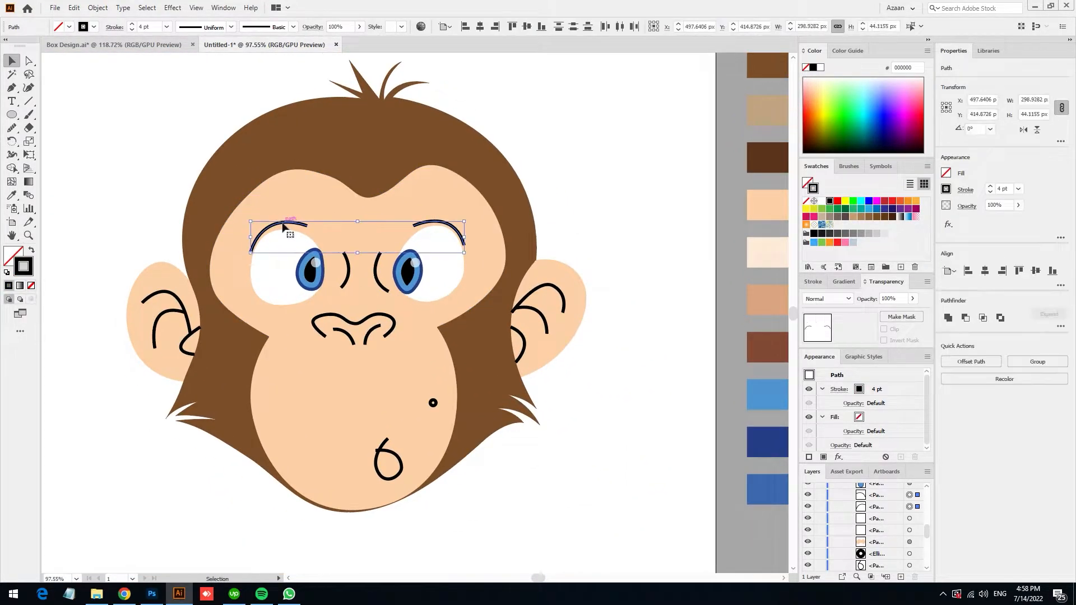
key("i")
left_click(336, 147)
left_click(32, 250)
left_click(191, 28)
left_click(192, 28)
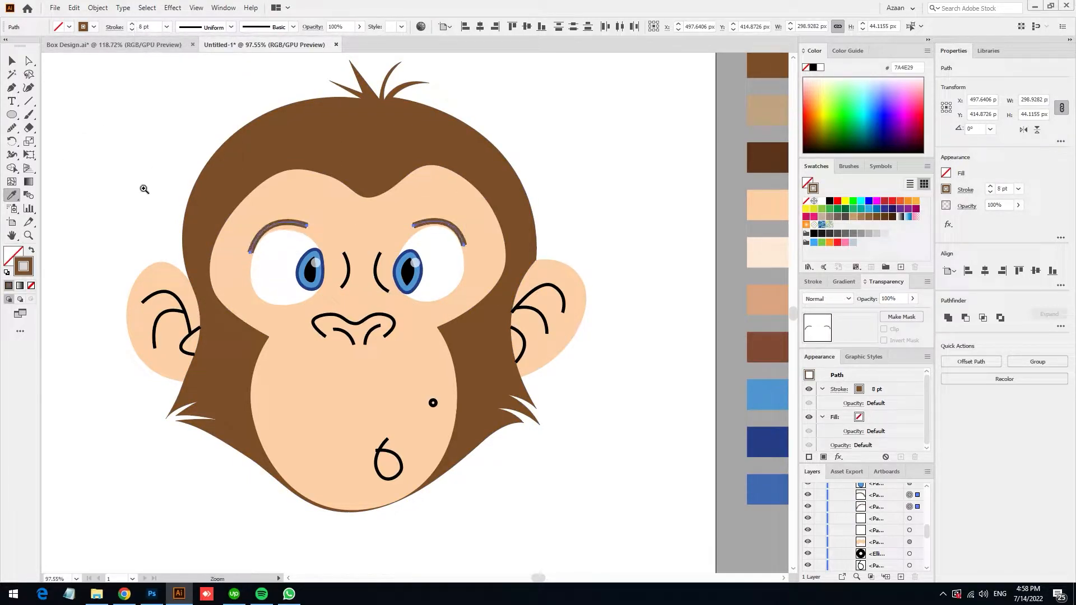
- Taper both brown eyelid arcs with the Width tool, narrowing their outer ends and widening their inner ends
scroll(121, 196, "up", 2)
left_click_drag(186, 229, 249, 305)
left_click_drag(492, 323, 369, 315)
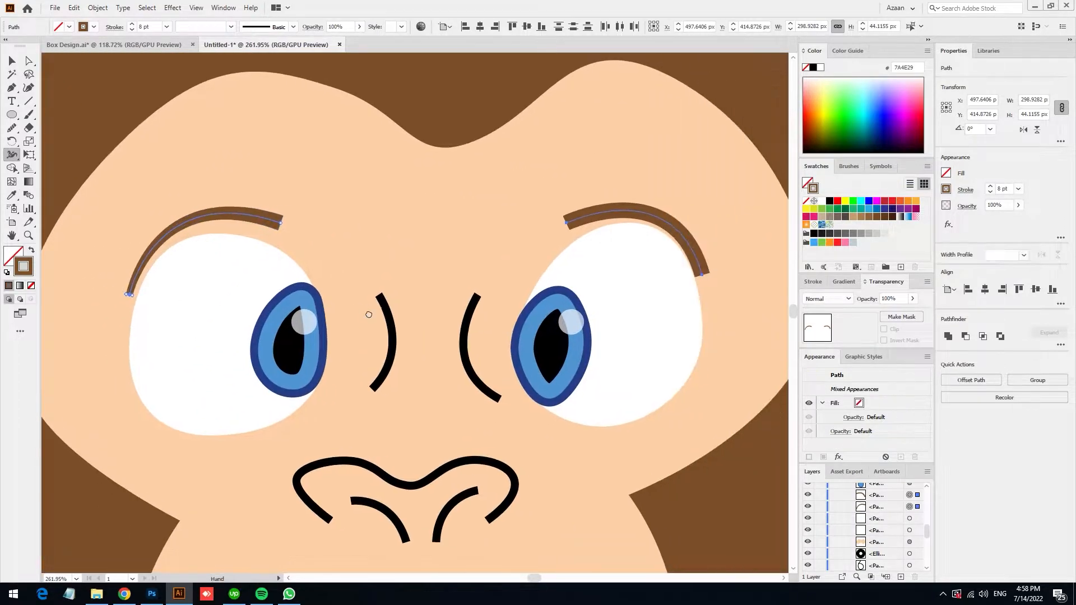
left_click_drag(703, 275, 703, 280)
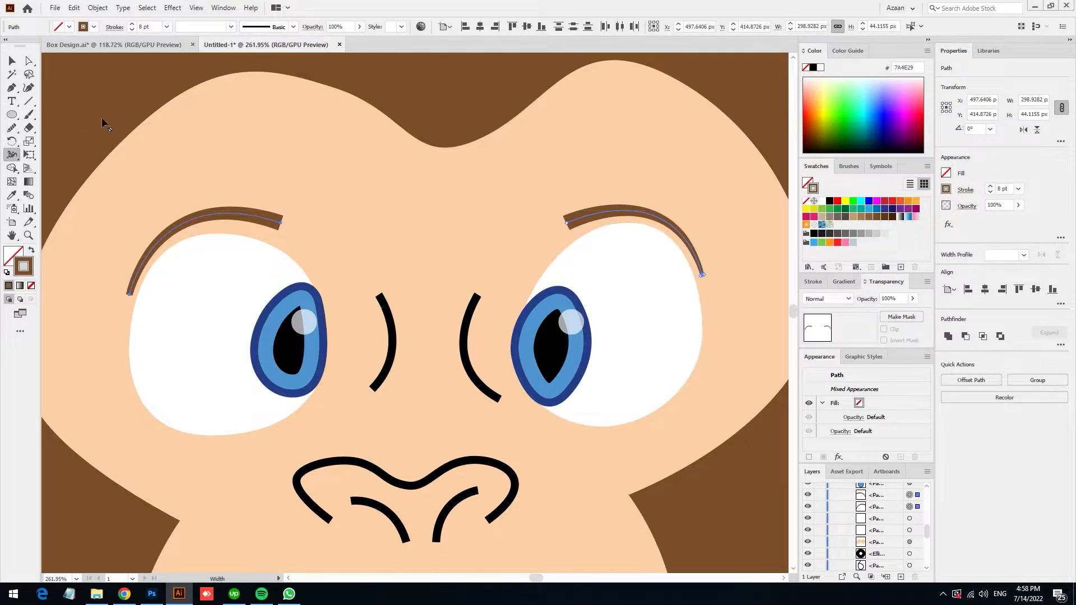
left_click_drag(281, 223, 285, 214)
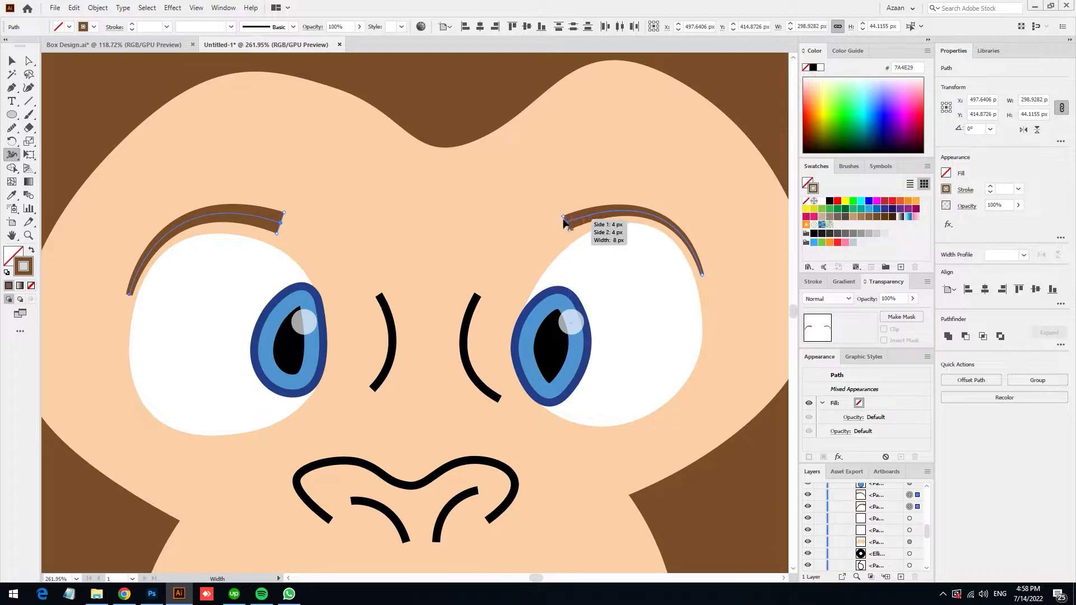
left_click_drag(561, 216, 567, 213)
key("v")
key("ctrl+0")
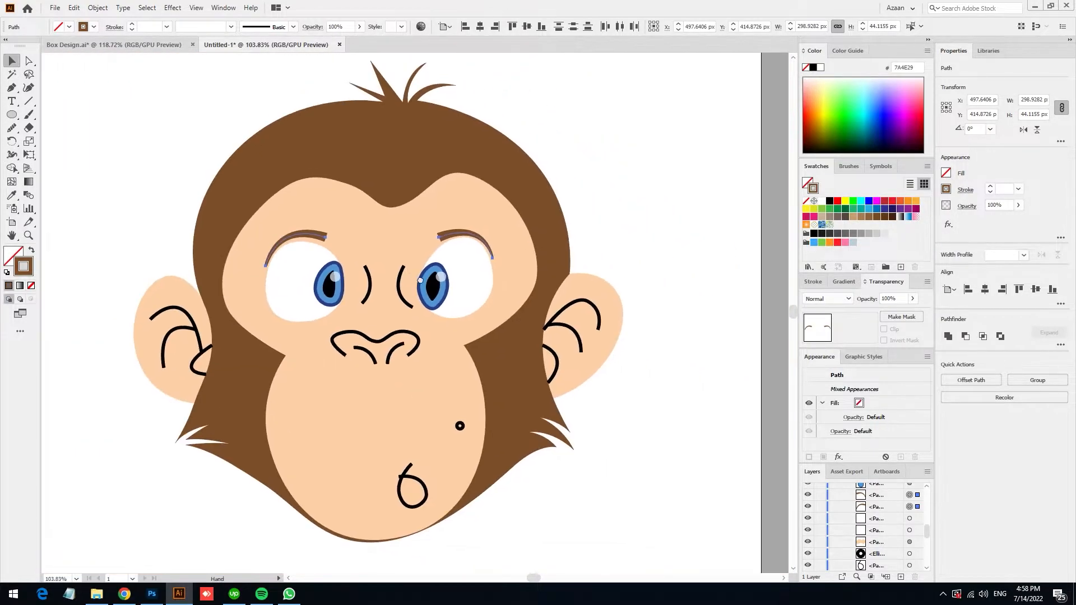
left_click_drag(420, 280, 411, 280)
key("ctrl+shift+a")
scroll(423, 302, "up", 3)
left_click_drag(416, 317, 432, 302)
left_click_drag(397, 350, 395, 310)
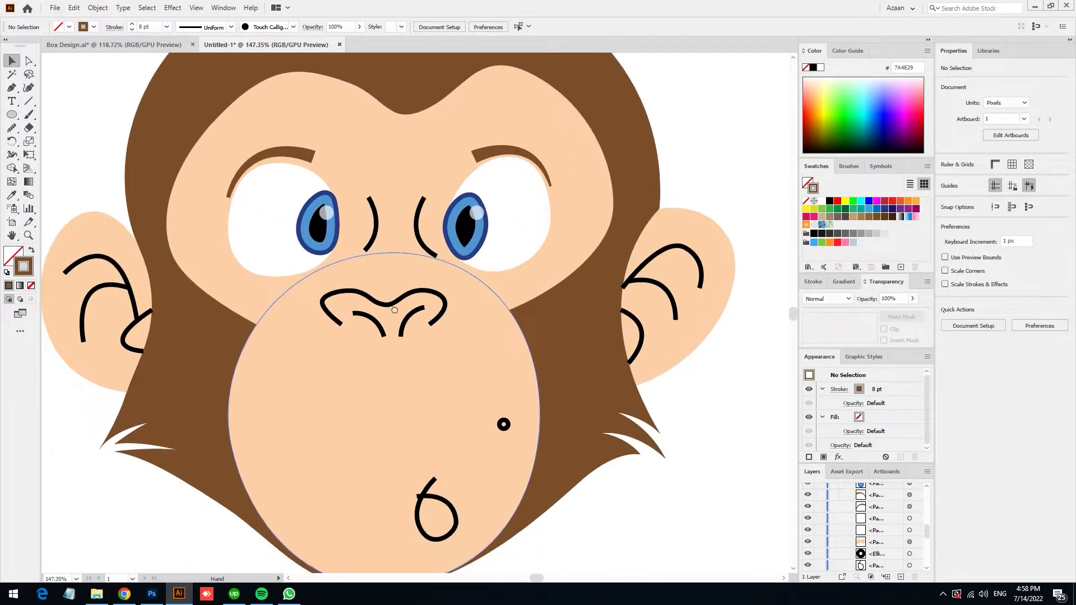
- Give the muzzle oval the head's brown as its stroke colour, keeping the skin fill, and thicken the stroke
scroll(395, 310, "down", 3)
left_click(372, 405)
key("i")
left_click(293, 132, "shift")
left_click(12, 61)
left_click(124, 116)
scroll(297, 302, "up", 1)
left_click(334, 374)
left_click(131, 26)
left_click(132, 26)
- Outline the skin-coloured face patch around the eyes with the head's brown at a stroke weight of 7 pt
left_click(615, 428)
left_click(512, 213)
left_click(11, 196)
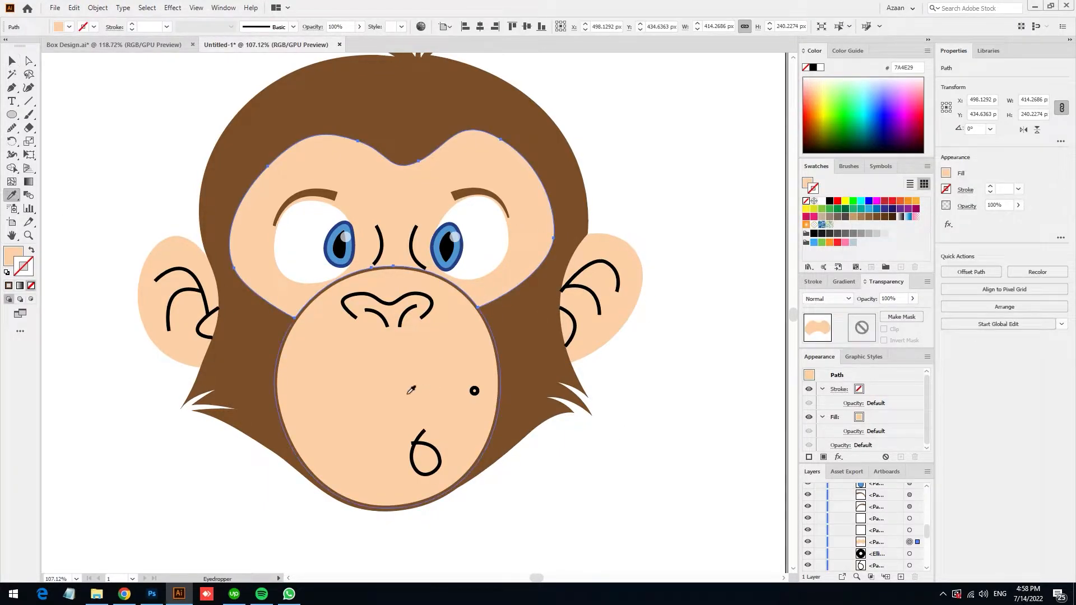
left_click(271, 332, "shift")
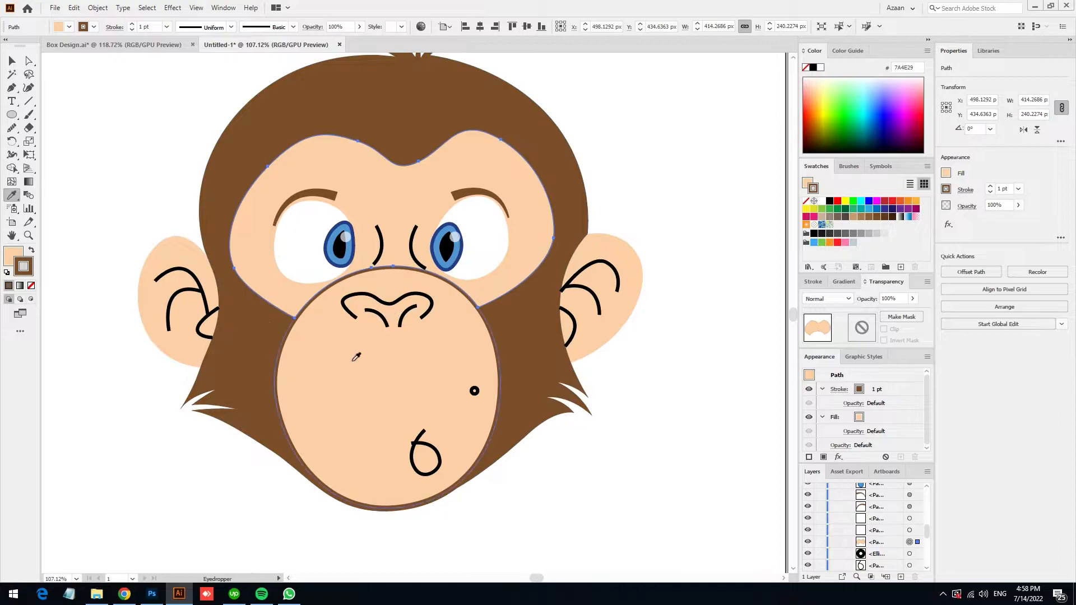
left_click(364, 351)
left_click(21, 57)
left_click(163, 139)
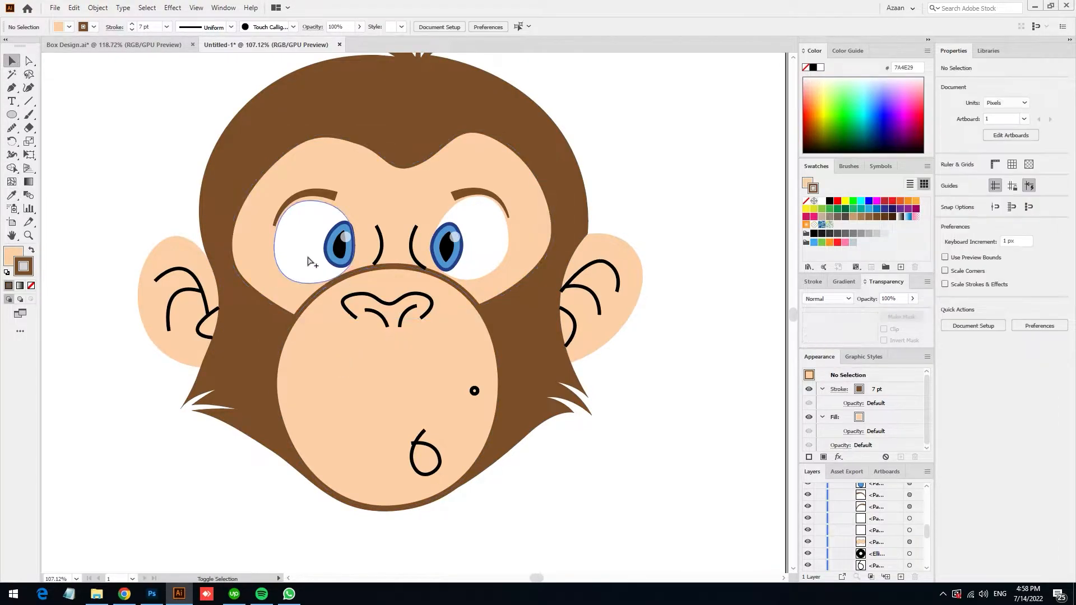
- Apply the head's brown as the stroke colour of both eye whites, keeping their white fill
left_click(493, 240)
left_click(295, 246, "shift")
key("i")
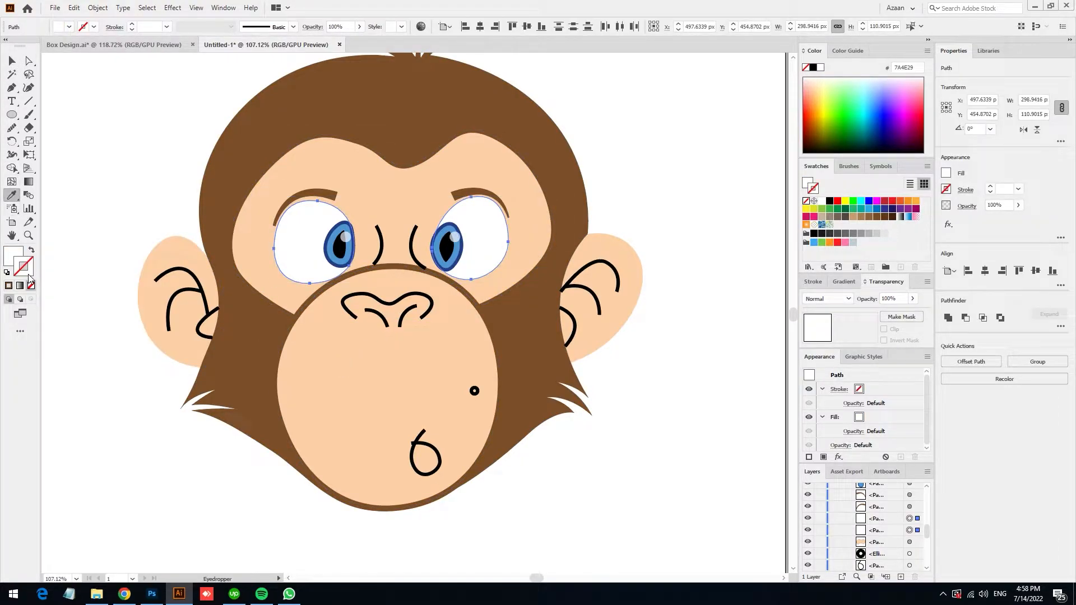
left_click(325, 285, "shift")
left_click(11, 60)
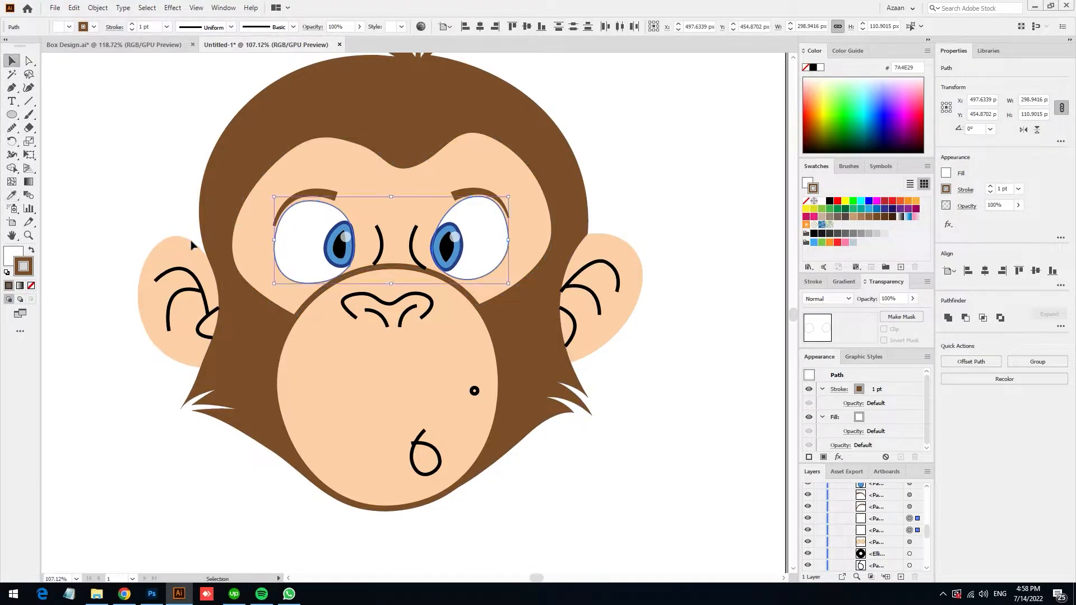
- Set the stroke weight of both eye whites to 5 pt
left_click(61, 233)
left_click(409, 344)
left_click(120, 252)
left_click(500, 255)
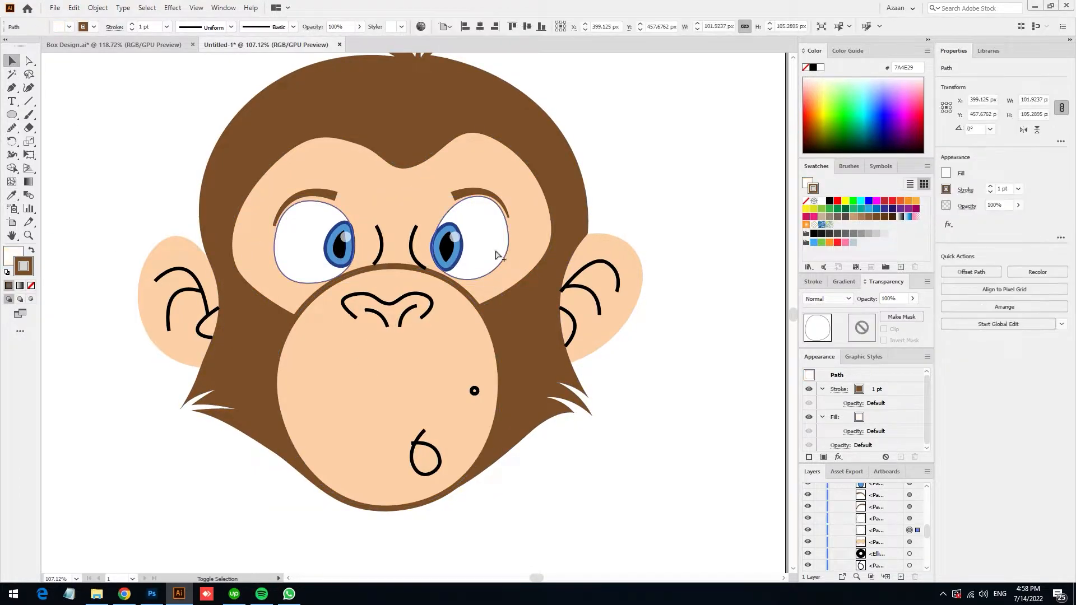
left_click(303, 247, "shift")
key("Return")
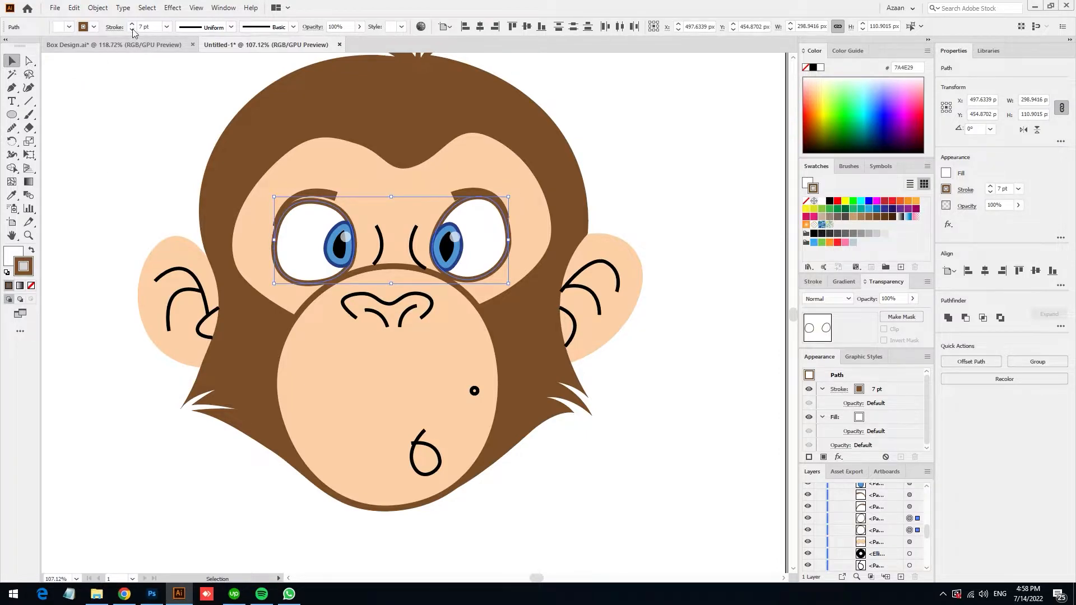
left_click(82, 217)
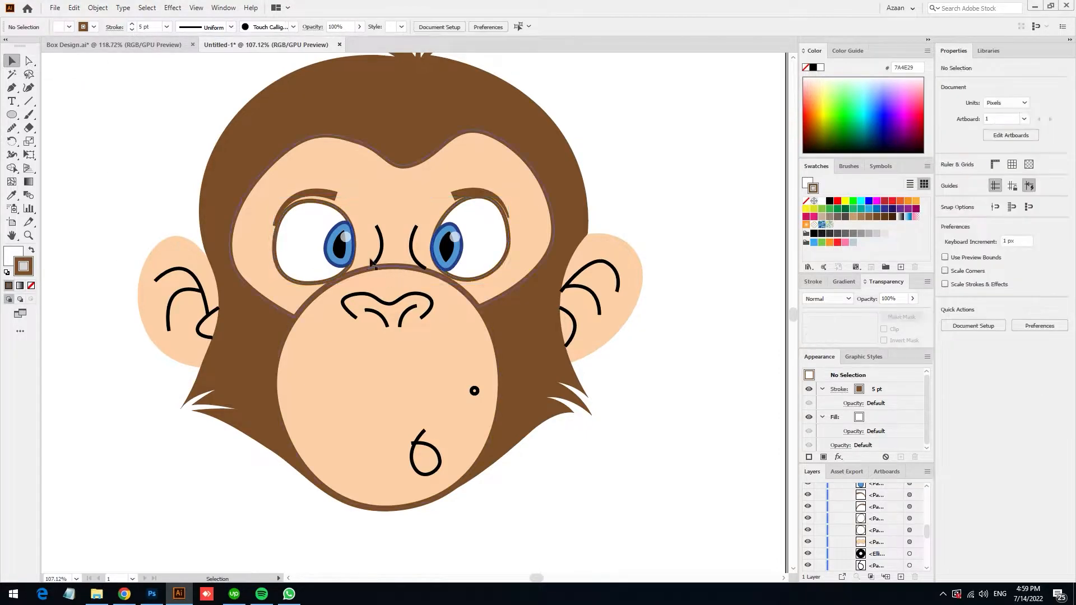
- Copy both eye-white shapes in front of the irises and remove the copies' fill, leaving only their brown 5 pt outlines
left_click_drag(306, 238, 338, 229)
left_click(343, 207)
left_click(510, 235, "shift")
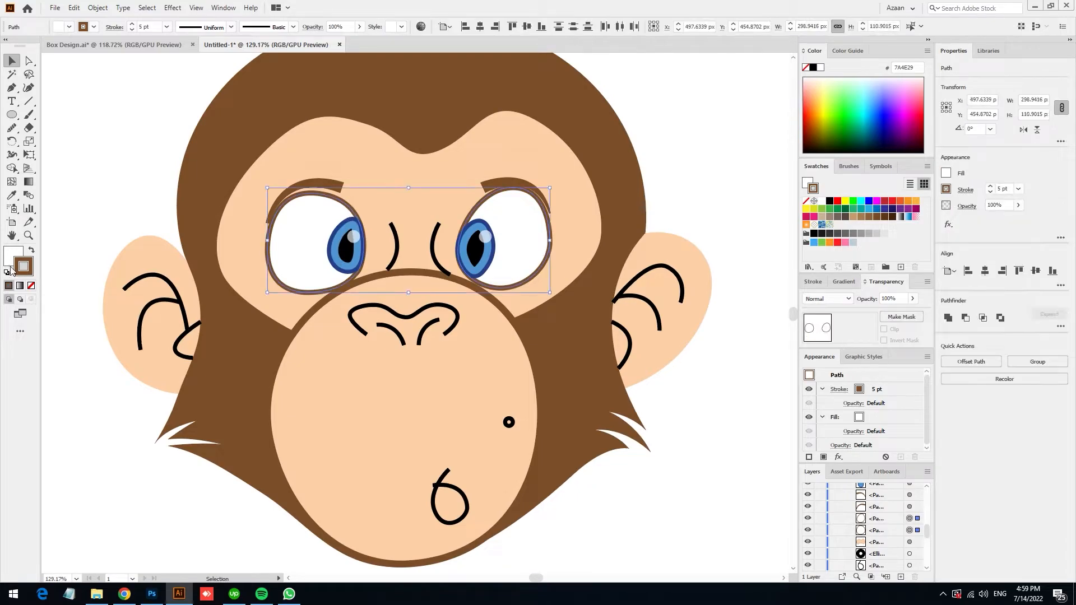
left_click(31, 285)
left_click(103, 247)
key("ctrl+z")
key("ctrl+z")
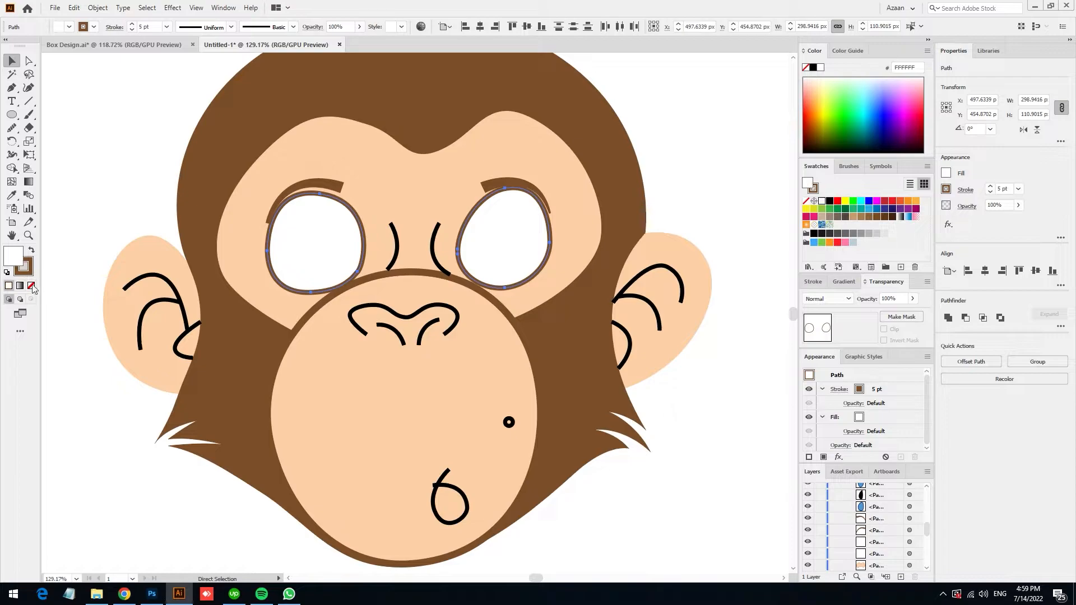
left_click(90, 129)
- Recolour the strokes of both upper eyelid arcs to the palette's dark brown #5B341A
scroll(505, 258, "down", 5)
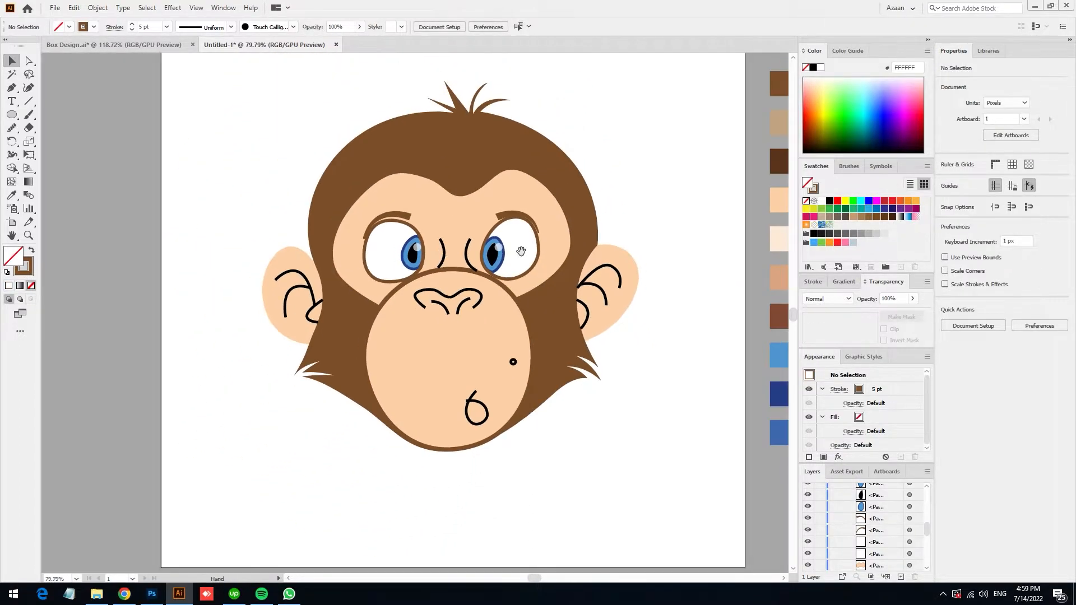
left_click_drag(520, 252, 452, 248)
scroll(452, 247, "up", 3)
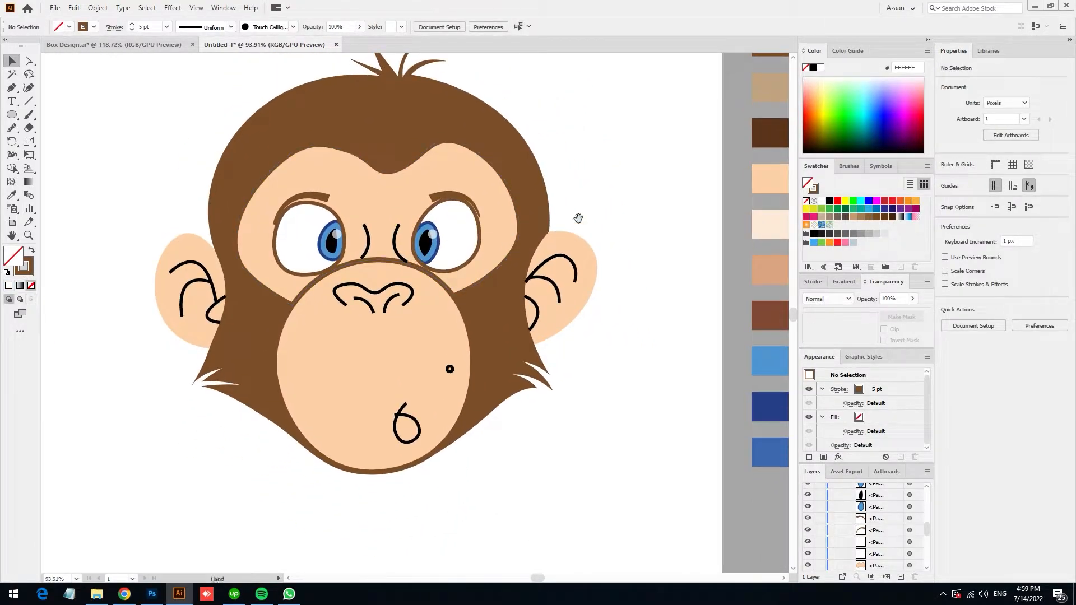
left_click_drag(567, 225, 552, 230)
left_click(432, 206, "shift")
left_click(313, 203, "shift")
left_click(12, 208)
left_click_drag(637, 203, 577, 231)
left_click(729, 159)
left_click(12, 63)
left_click(494, 202)
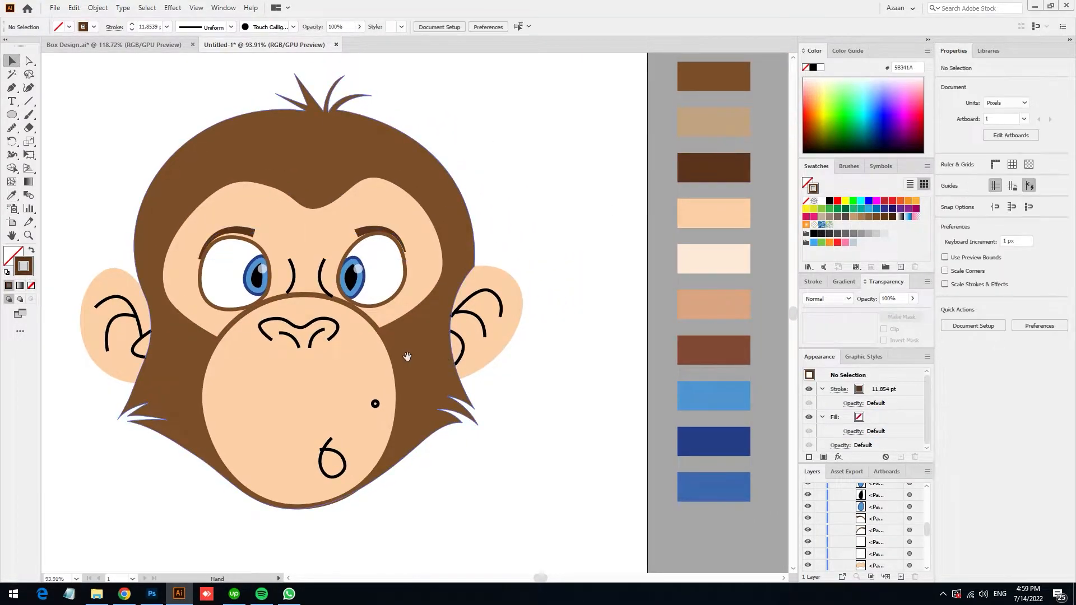
- Outline both ears with the dark brown of the eyelid arcs at a stroke weight of 7 pt
left_click_drag(406, 359, 445, 367)
left_click(543, 354)
left_click(134, 363, "shift")
key("i")
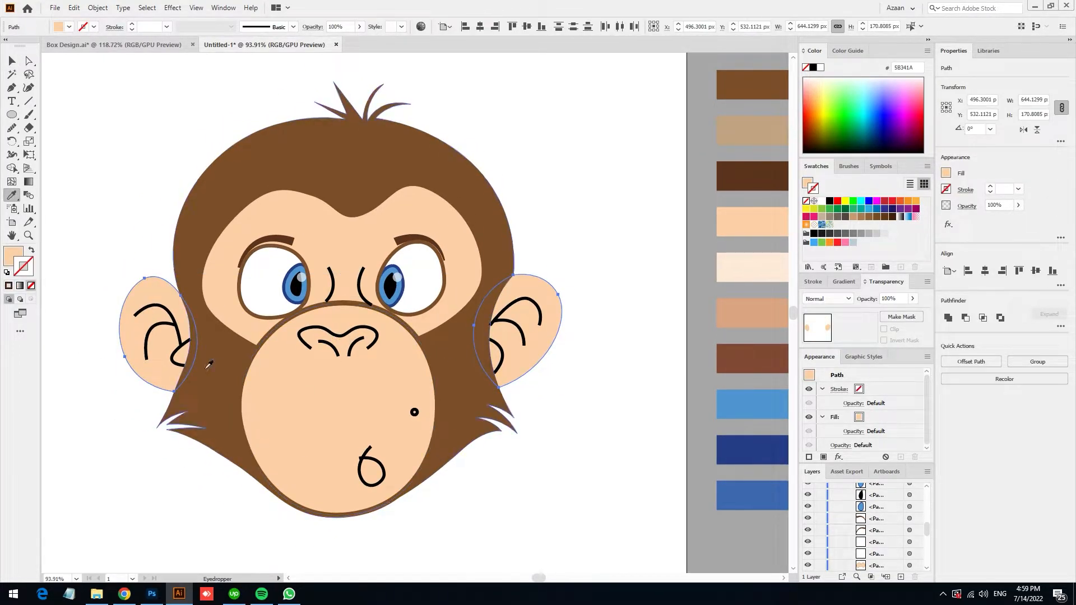
left_click(284, 228)
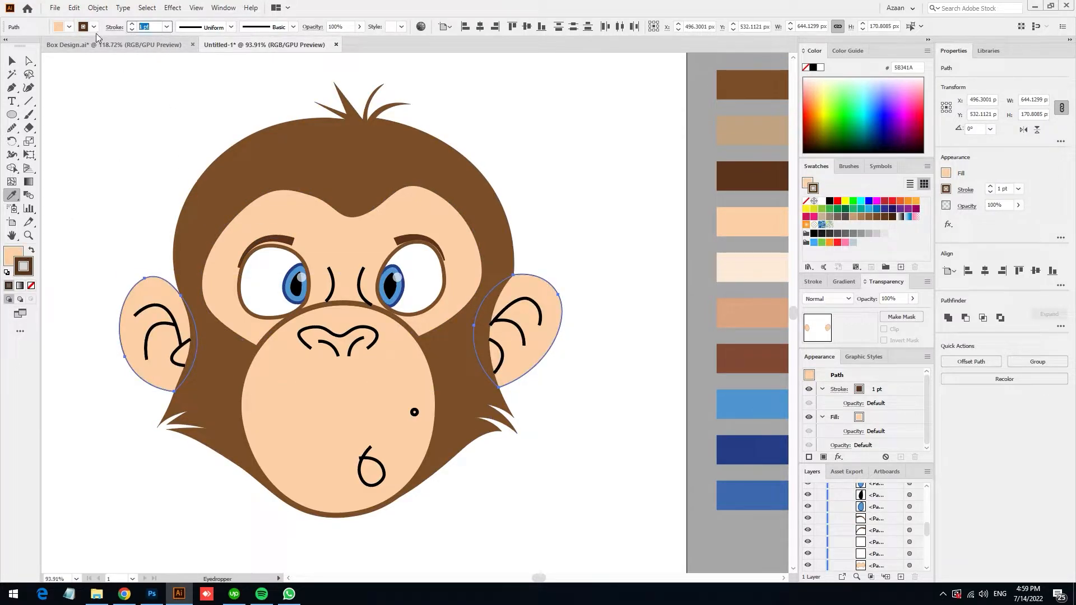
type("7")
key("Return")
left_click(11, 60)
left_click(112, 115)
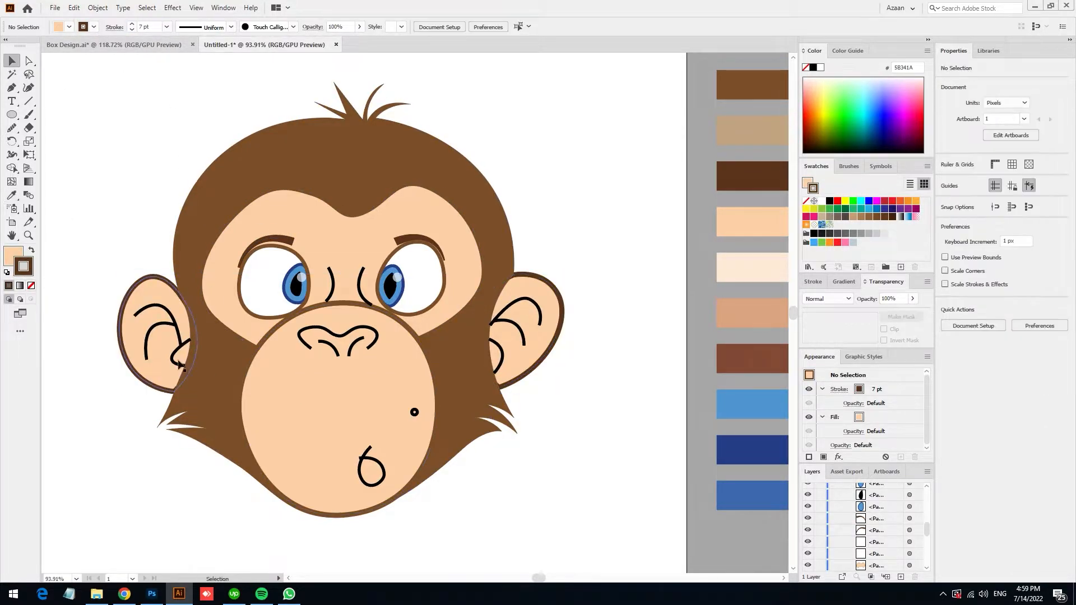
- Give the inner-ear curves of both ears the head's brown as stroke colour and the palette's tan #DAA581 as fill
left_click(163, 318)
left_click(164, 308, "shift")
left_click(177, 351, "shift")
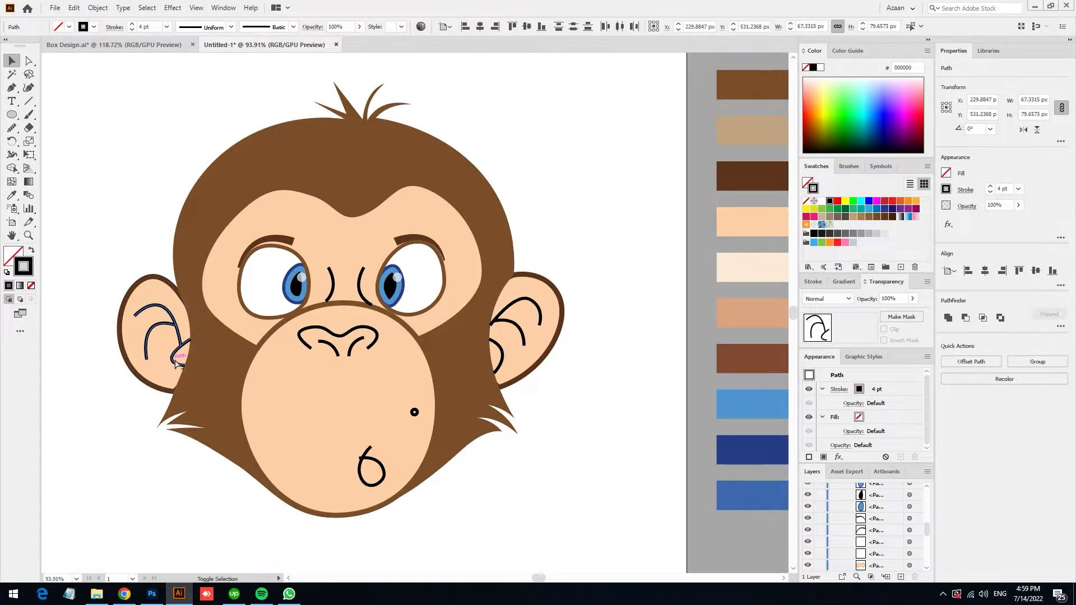
left_click(535, 306, "shift")
key("i")
left_click(241, 285)
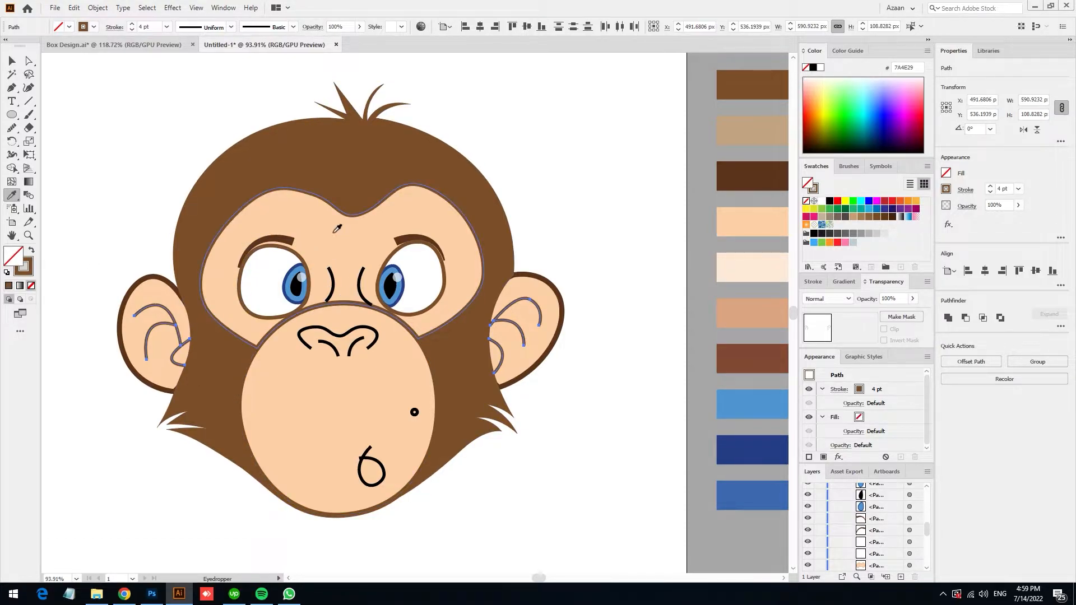
left_click(727, 319)
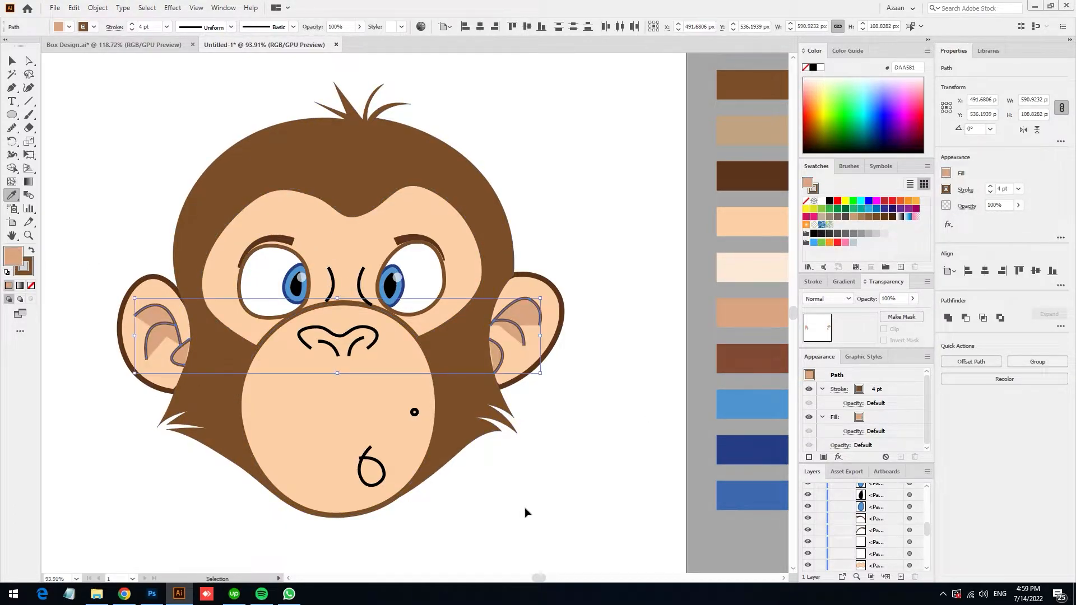
left_click(523, 509, "ctrl")
left_click(12, 61)
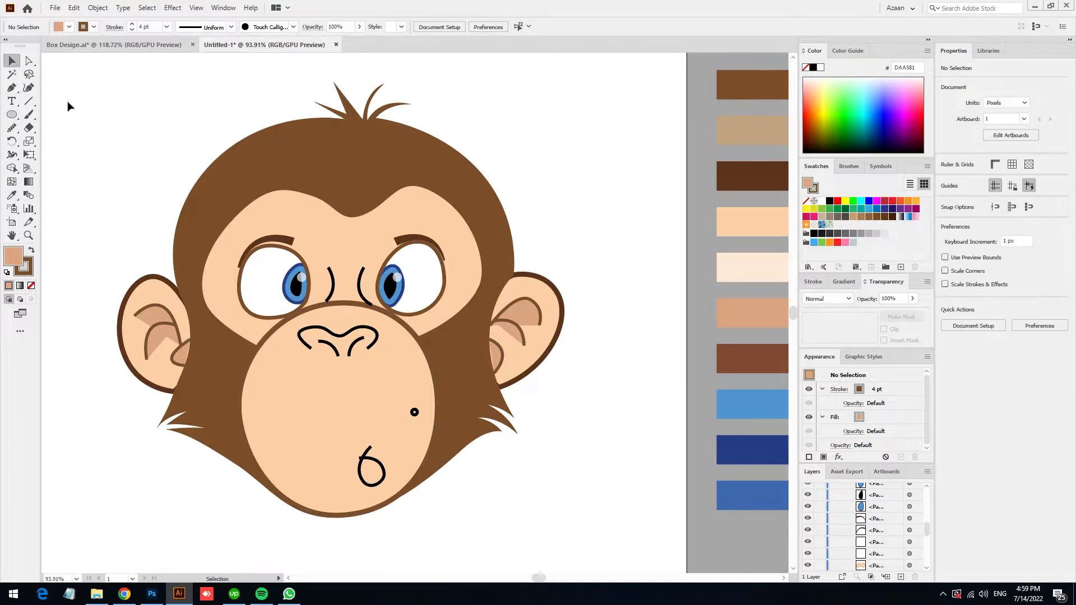
- Copy the inner-ear style, tan fill with a 4 pt brown stroke, onto the black mouth shape
left_click_drag(488, 514, 498, 514)
left_click_drag(324, 501, 348, 481)
scroll(348, 482, "up", 1)
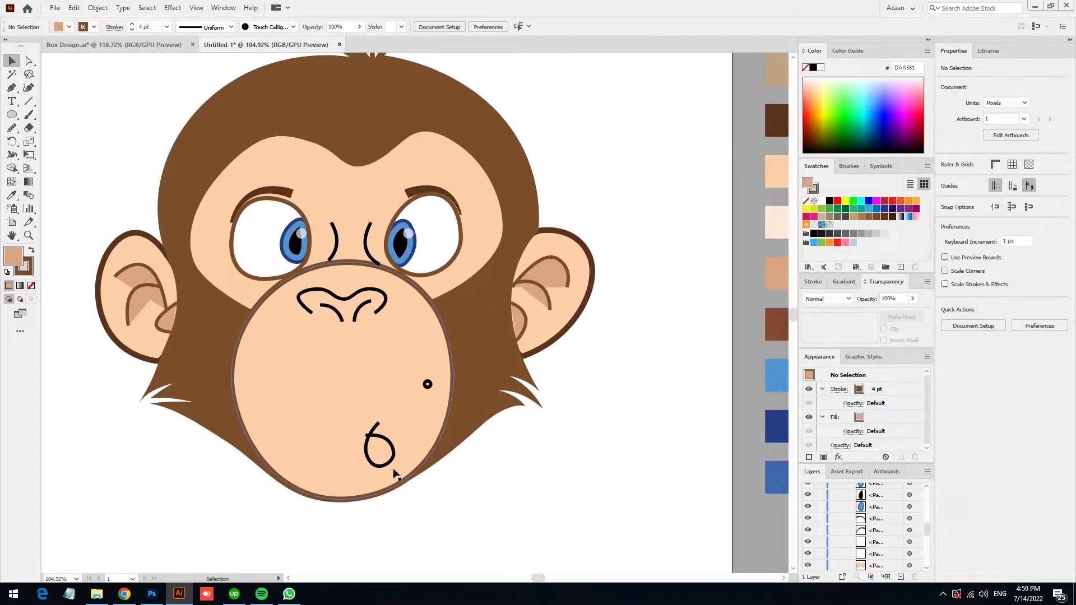
left_click(385, 466)
key("i")
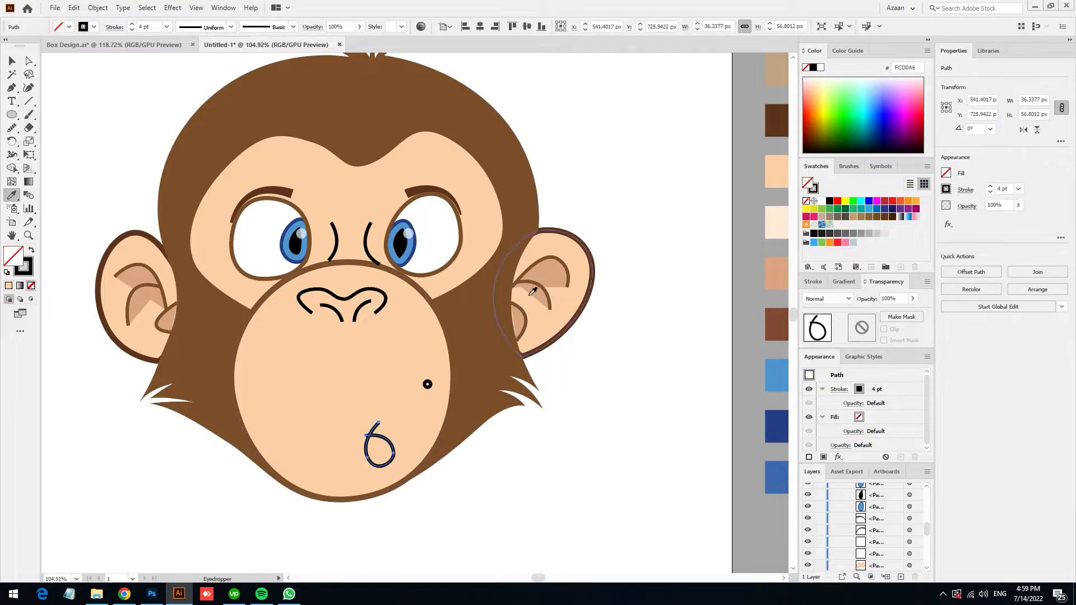
left_click(546, 275)
left_click(555, 431, "ctrl")
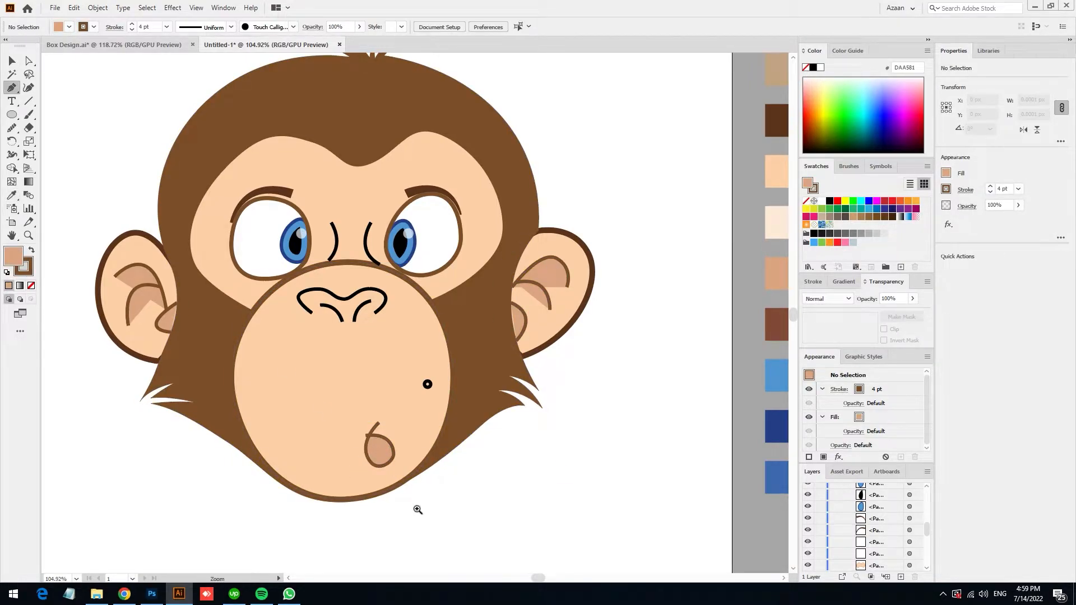
- Draw a closed Pen path around the lower part of the mouth, with a curved upper edge crossing the mouth opening
left_click_drag(416, 499, 504, 499)
left_click(178, 295)
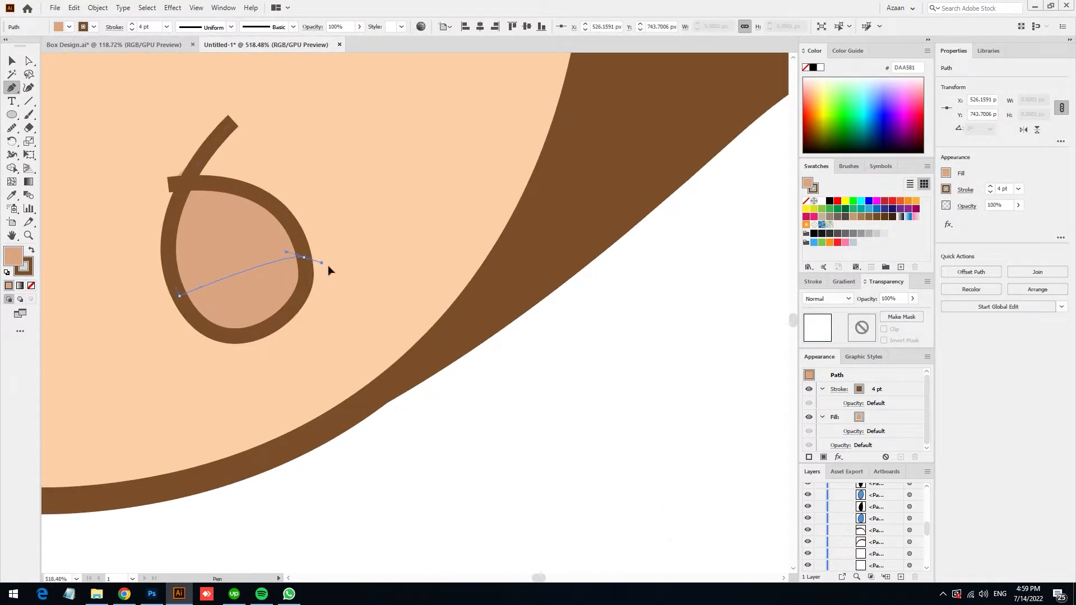
left_click_drag(323, 267, 352, 280)
left_click(299, 380)
left_click(155, 359)
left_click(179, 295)
- Split the mouth along the curved path with the Shape Builder tool and remove the part outside the mouth
left_click(12, 60)
left_click(190, 224, "shift")
key("shift+m")
left_click(282, 361, "alt")
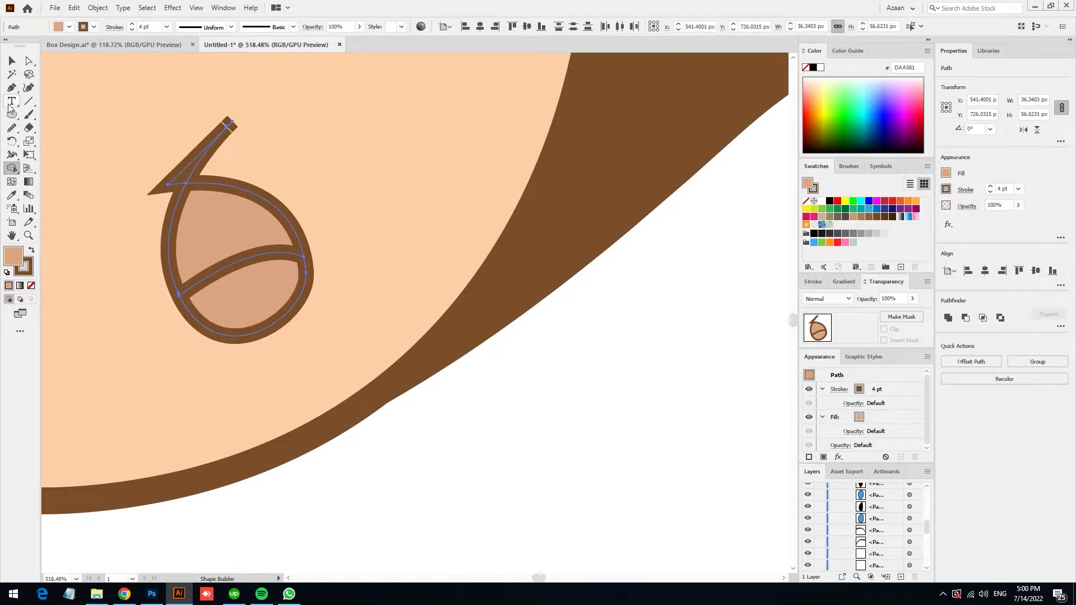
left_click(12, 61)
left_click(402, 469)
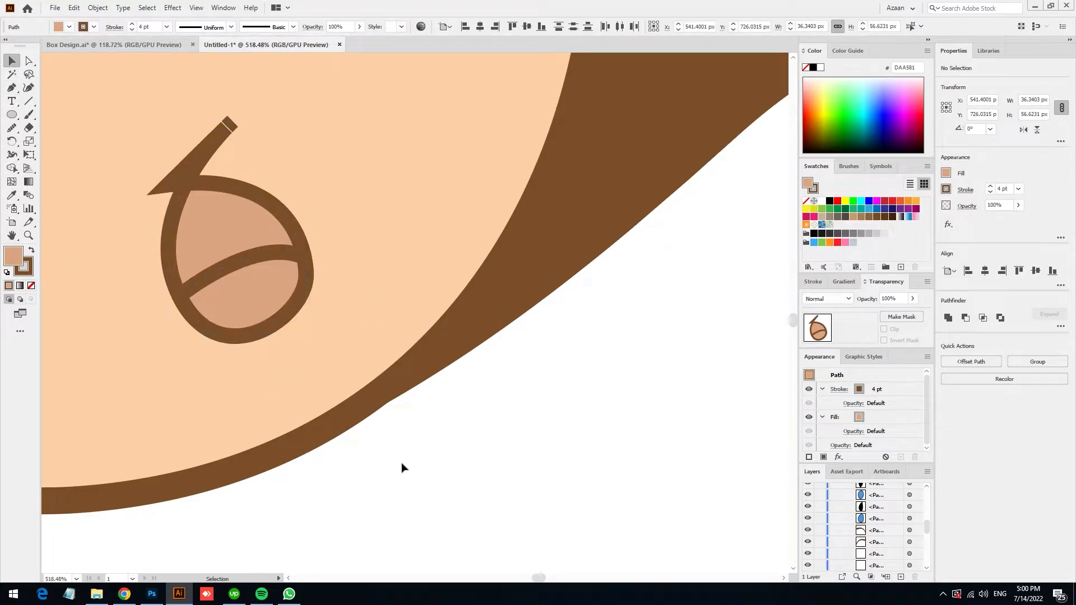
- Delete the leftover tail and small stroke fragment above the mouth
left_click(181, 171)
key("Delete")
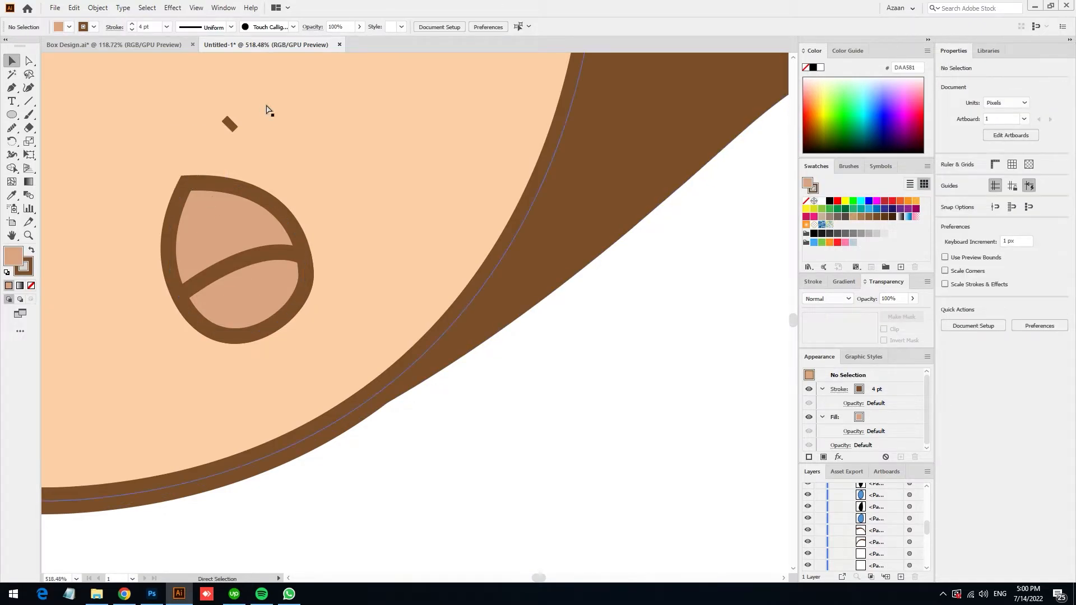
left_click(232, 122)
key("Delete")
key("ctrl+0")
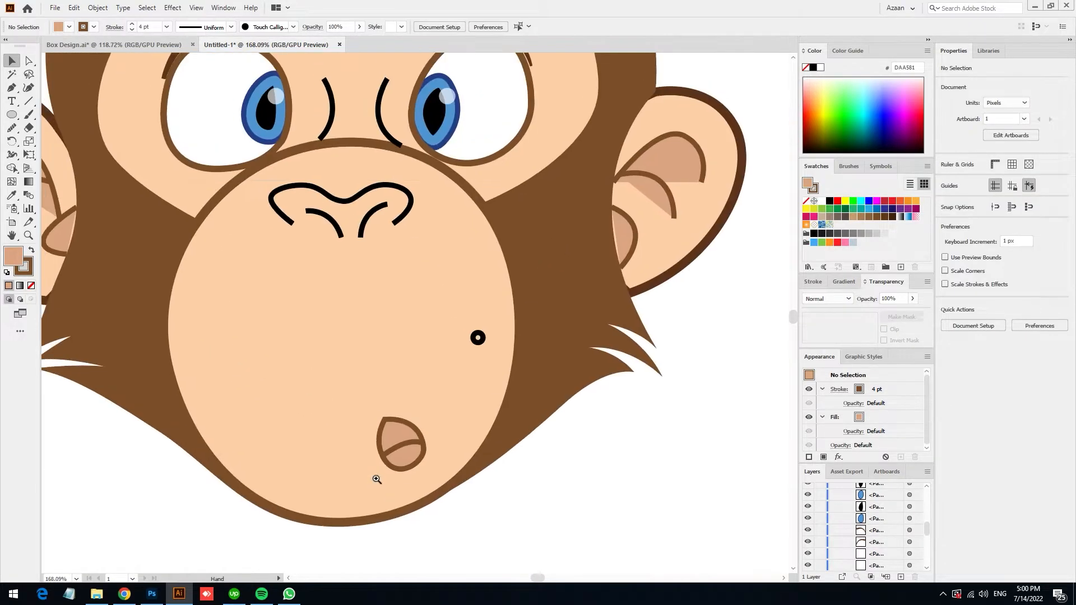
- Fill the lower section of the mouth with dark red #870E0E and remove its stroke
scroll(374, 479, "down", 2)
scroll(396, 453, "up", 3)
left_click(404, 445)
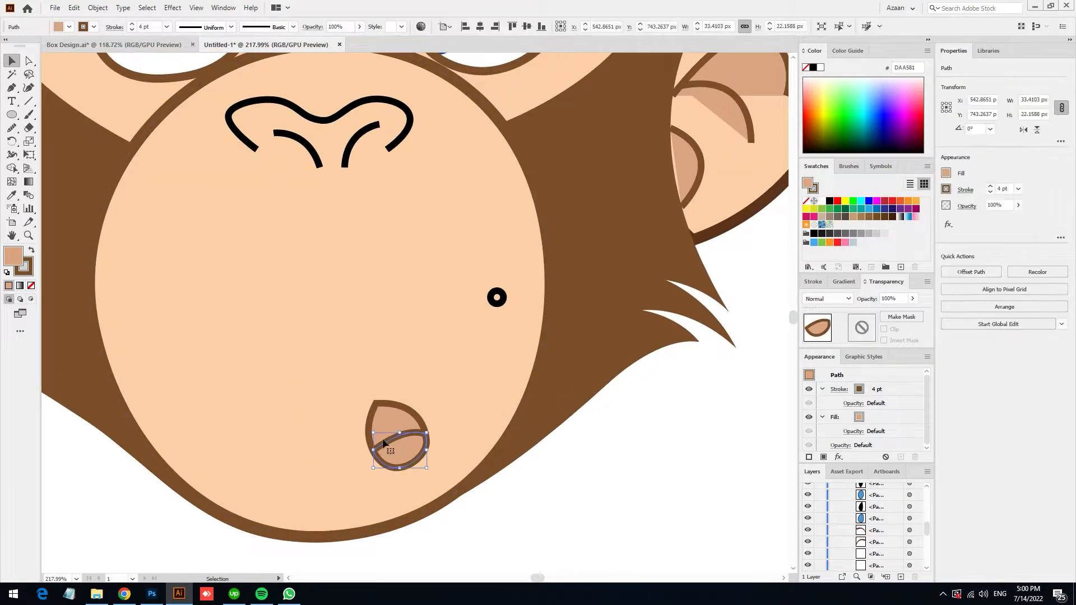
left_click(31, 286)
key("i")
left_click(839, 244)
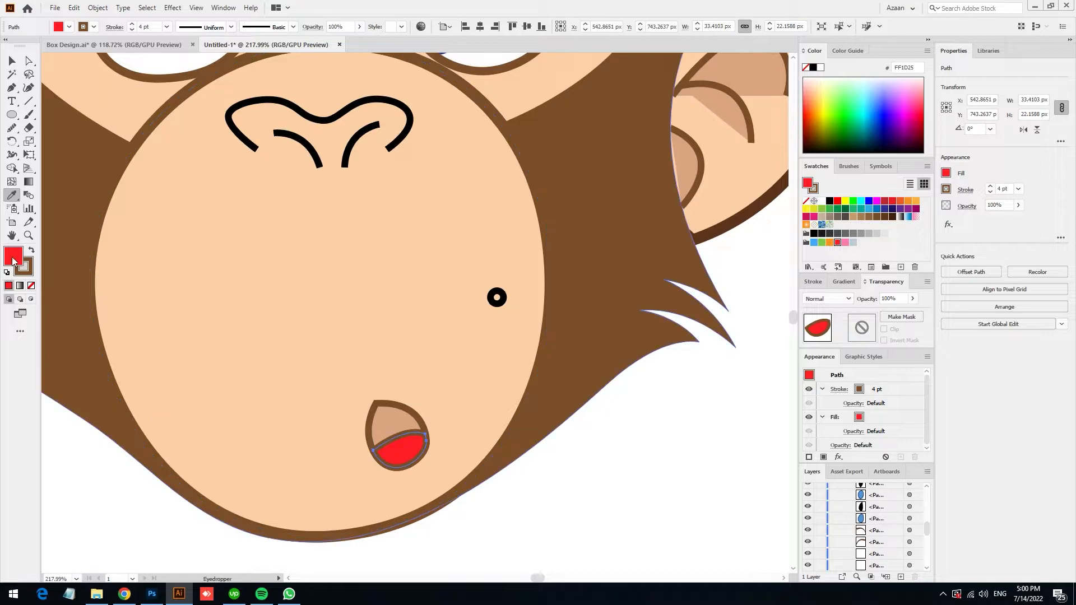
left_click(31, 286)
double_click(13, 256)
left_click(529, 295)
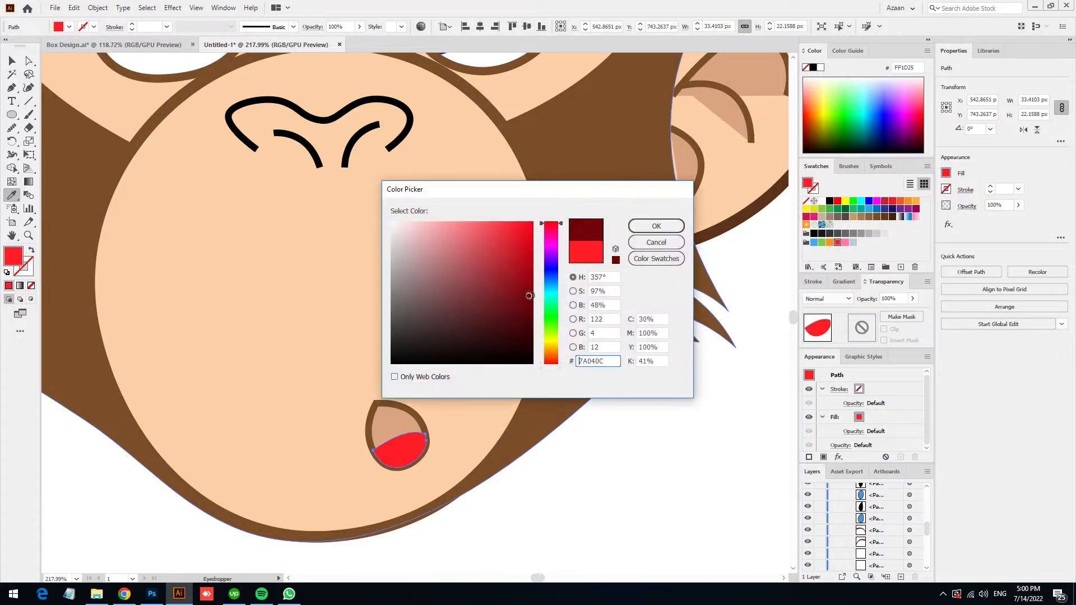
left_click(656, 226)
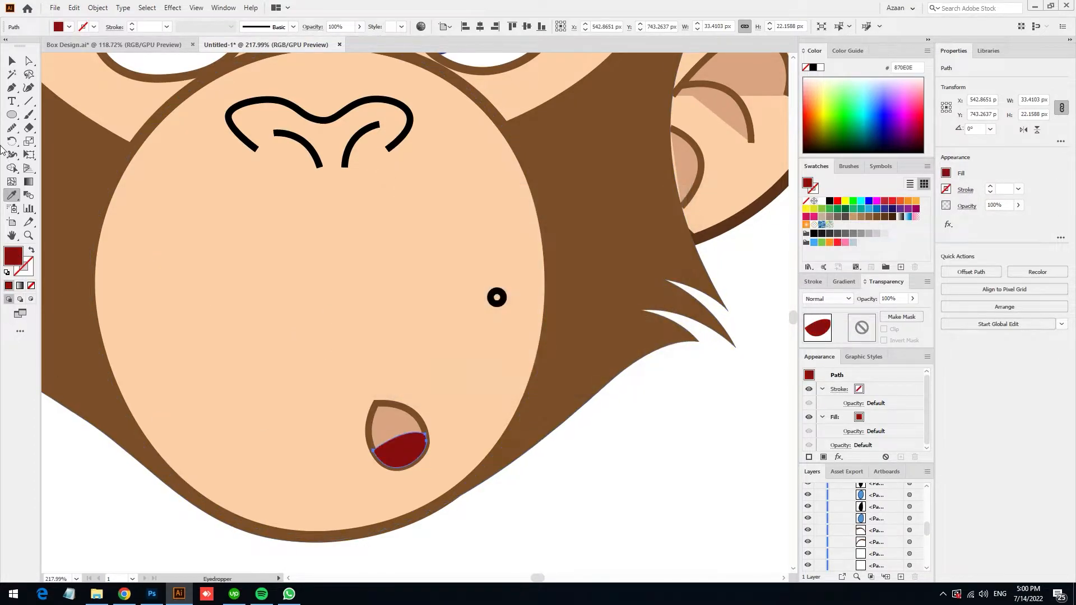
left_click(581, 544)
- Fill the small circle on the muzzle's cheek with dark brown #5B341A and remove its black stroke
left_click_drag(572, 489, 477, 477)
left_click_drag(549, 457, 359, 417)
left_click_drag(333, 462, 391, 483)
left_click_drag(379, 361, 391, 356)
left_click(426, 407)
key("i")
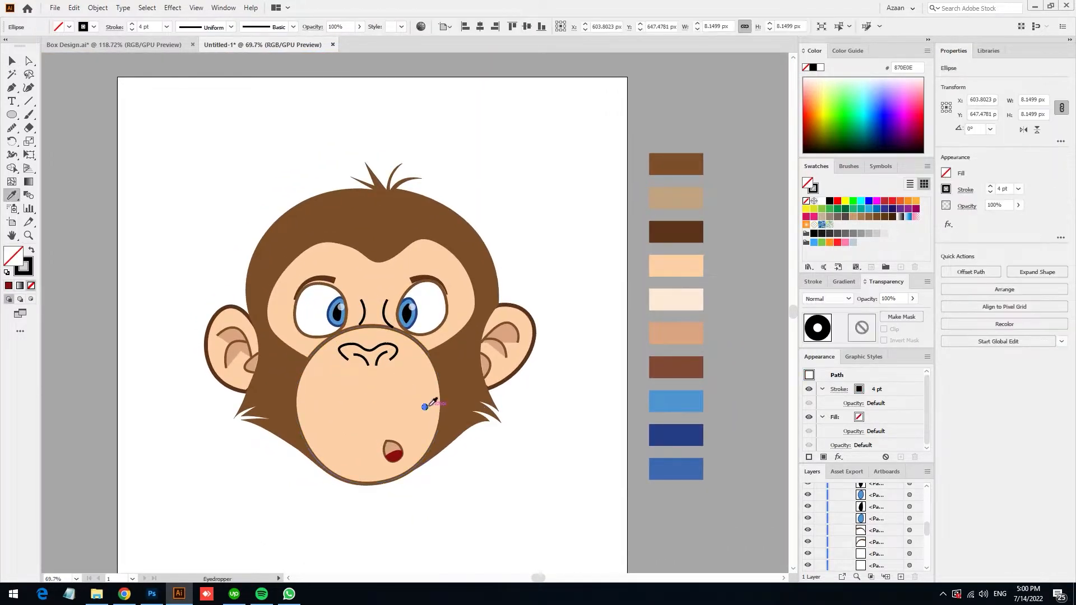
left_click(532, 349)
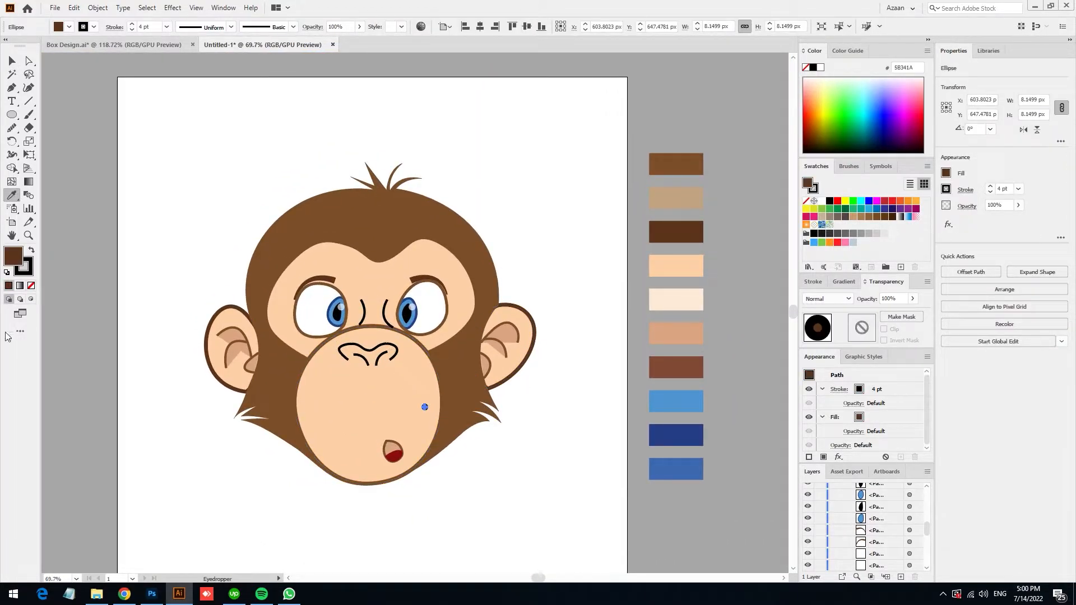
left_click(31, 286)
key("ctrl+shift+a")
key("v")
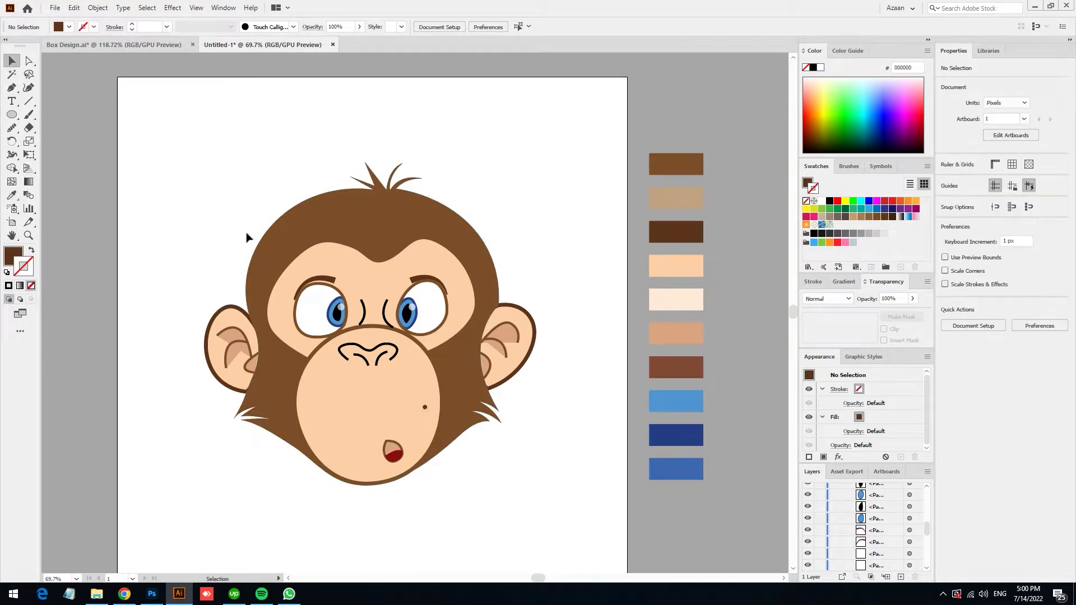
- Apply the inner ear detail's tan fill and 4 pt brown outline to the black nose paths
scroll(411, 471, "up", 2)
left_click(370, 322)
left_click(370, 320, "shift")
left_click(367, 322, "shift")
left_click(364, 326, "shift")
left_click(365, 325, "shift")
left_click(353, 331, "shift")
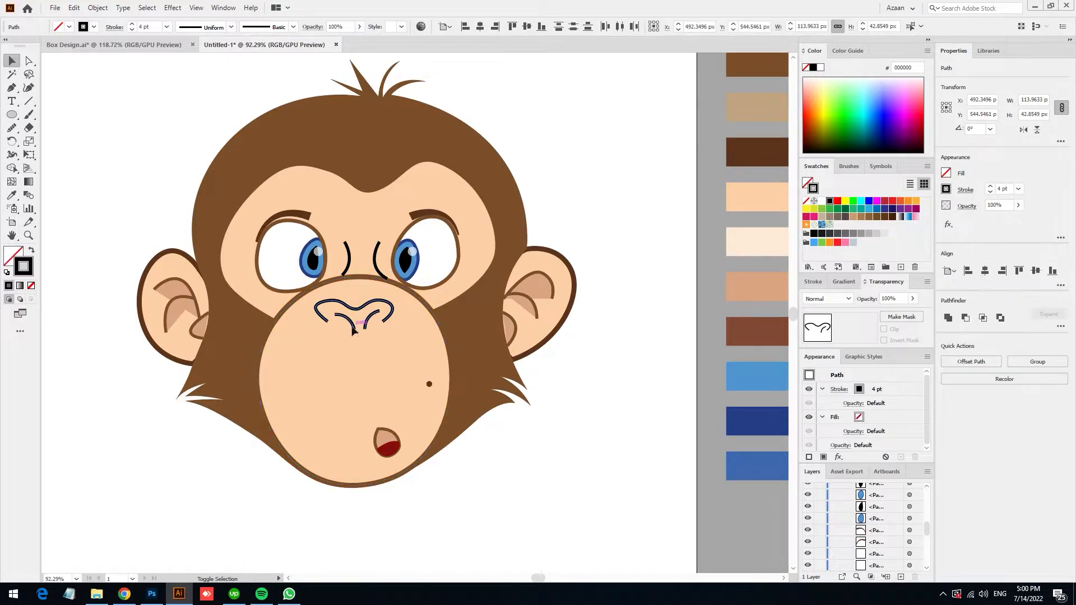
key("i")
left_click(532, 297)
key("ctrl+shift+a")
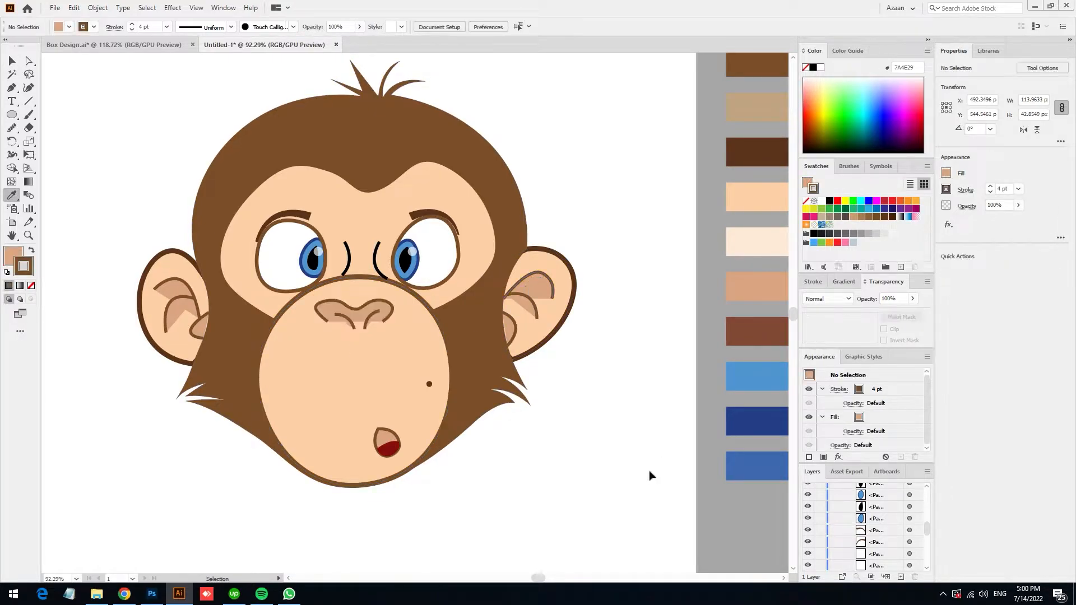
- Give the two nostril curves a brown fill and a dark brown #5B341A outline
left_click(14, 59)
key("ctrl+space")
left_click_drag(391, 326, 410, 339)
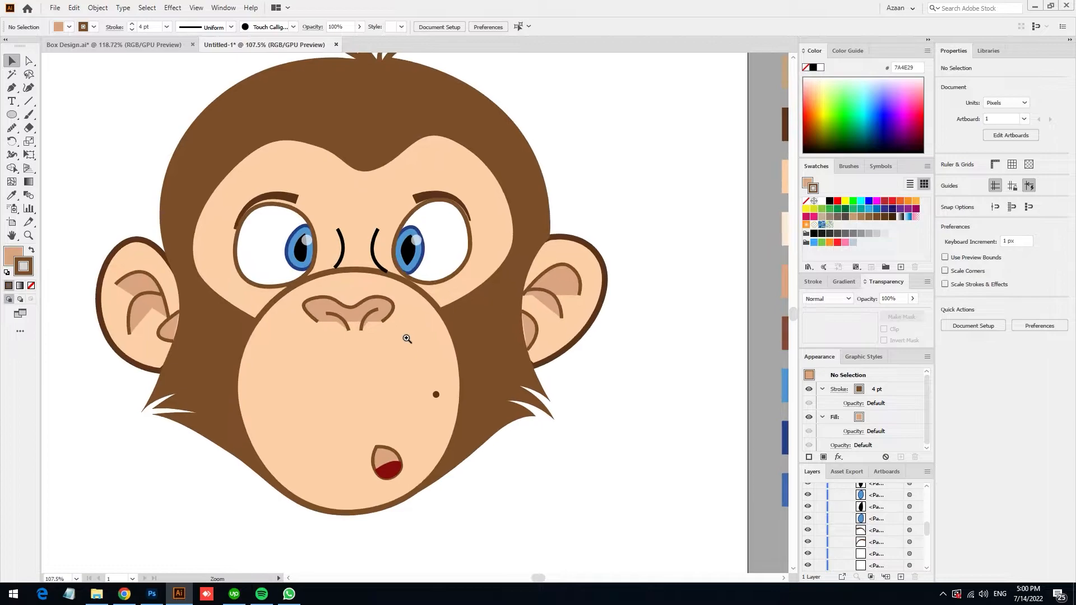
left_click(364, 317, "shift")
left_click(635, 405)
left_click(369, 316, "shift")
left_click(336, 318, "shift")
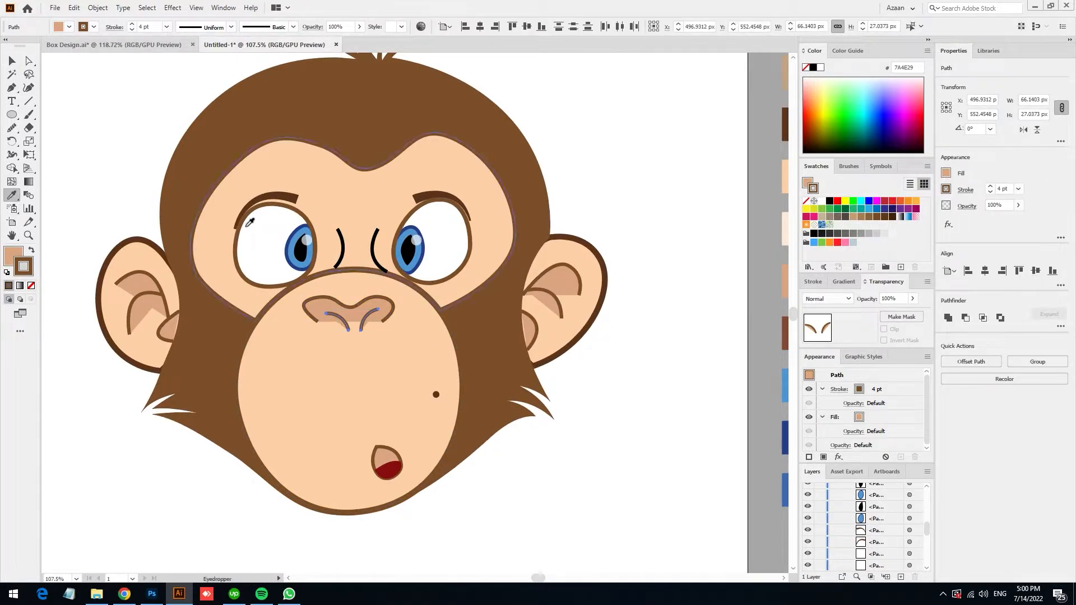
key("shift+x")
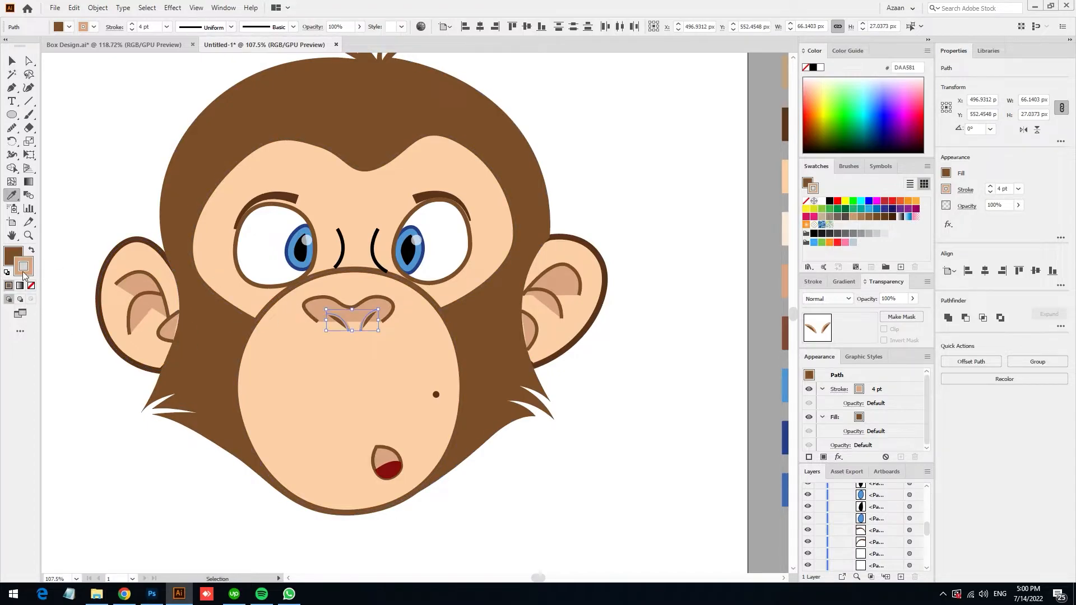
left_click(595, 246)
key("ctrl+shift+a")
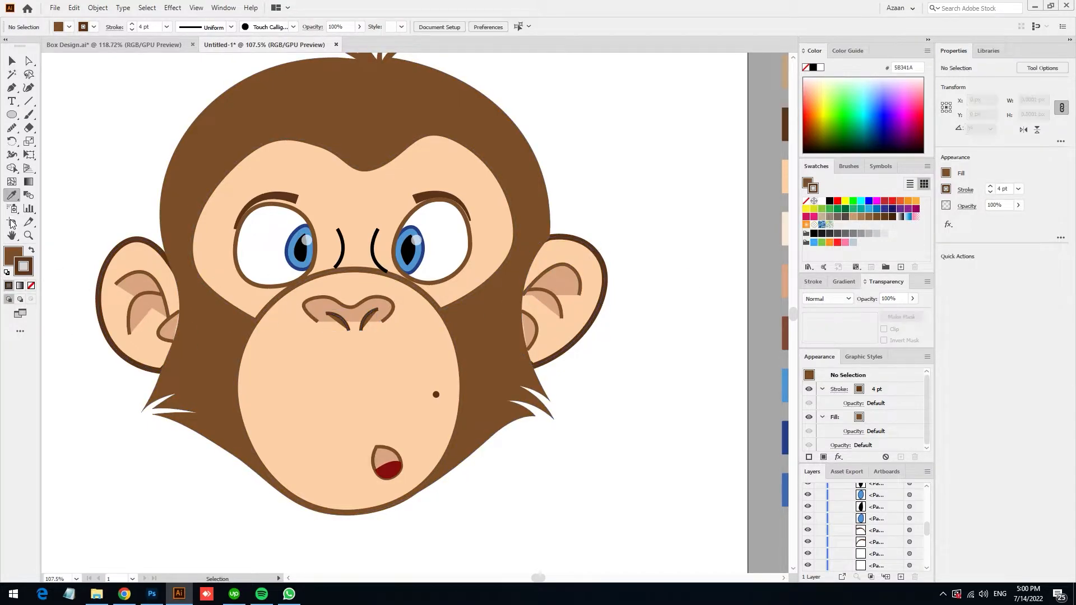
- Recolour the outline of the ear on the left to brown #7A4E29
left_click(12, 60)
left_click_drag(376, 393, 291, 248)
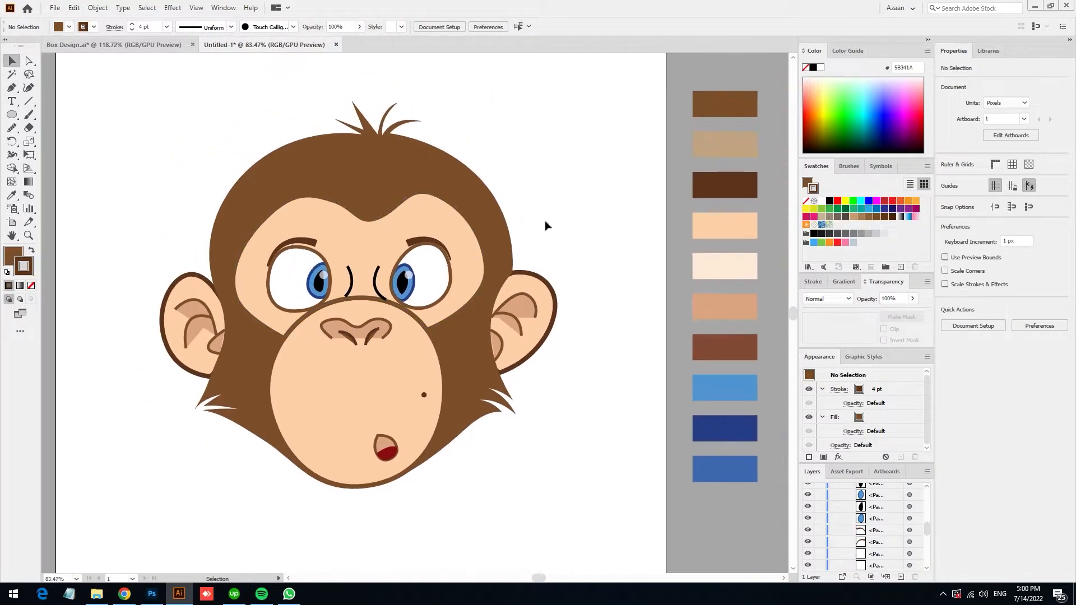
left_click_drag(272, 286, 315, 323)
scroll(316, 324, "up", 2)
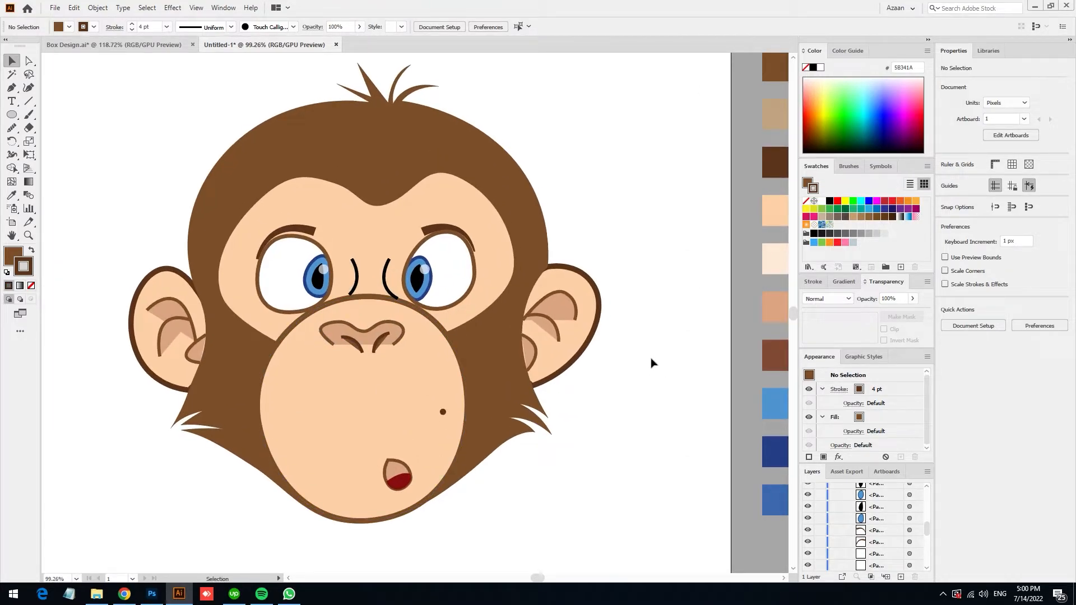
left_click(143, 343)
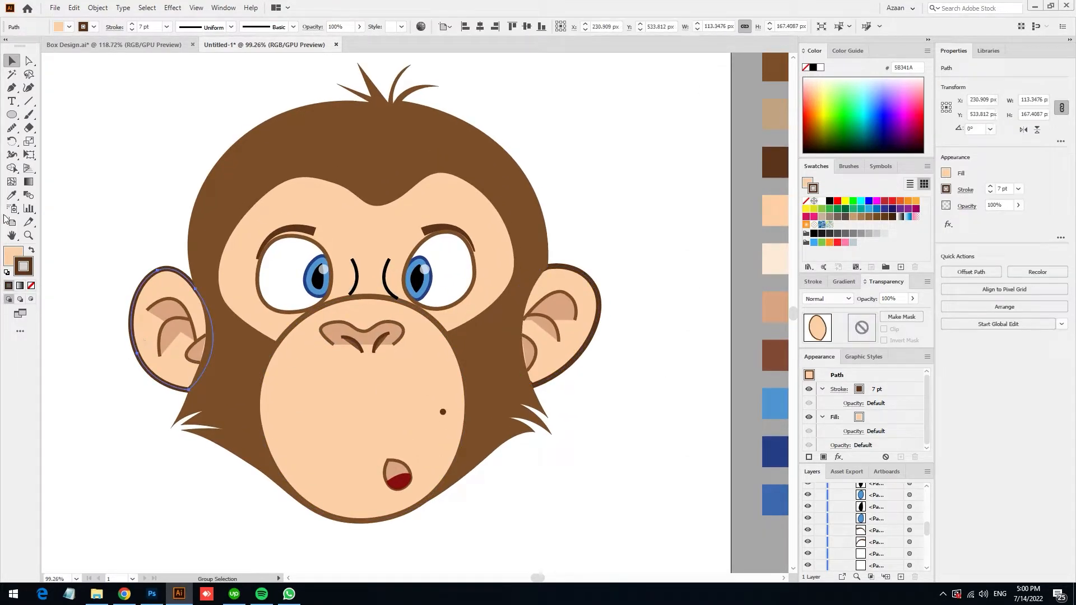
left_click(205, 213, "shift")
left_click(84, 146)
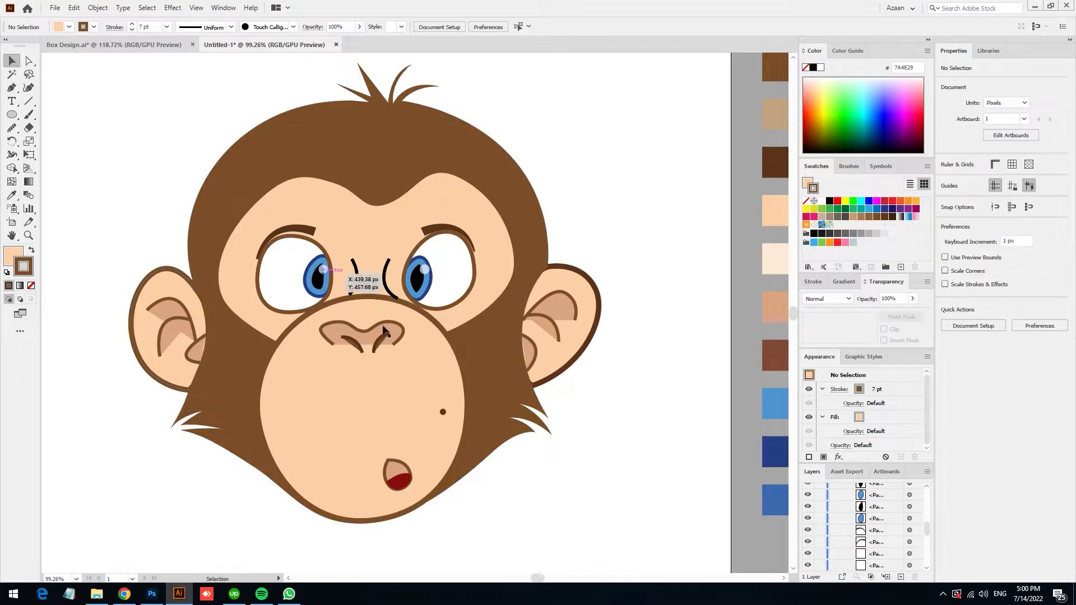
- Draw a closed, unfilled shape with the Pen tool around the head's upper-left edge, curving its inner side along the head
key("p")
scroll(235, 186, "up", 1)
left_click_drag(235, 187, 216, 199)
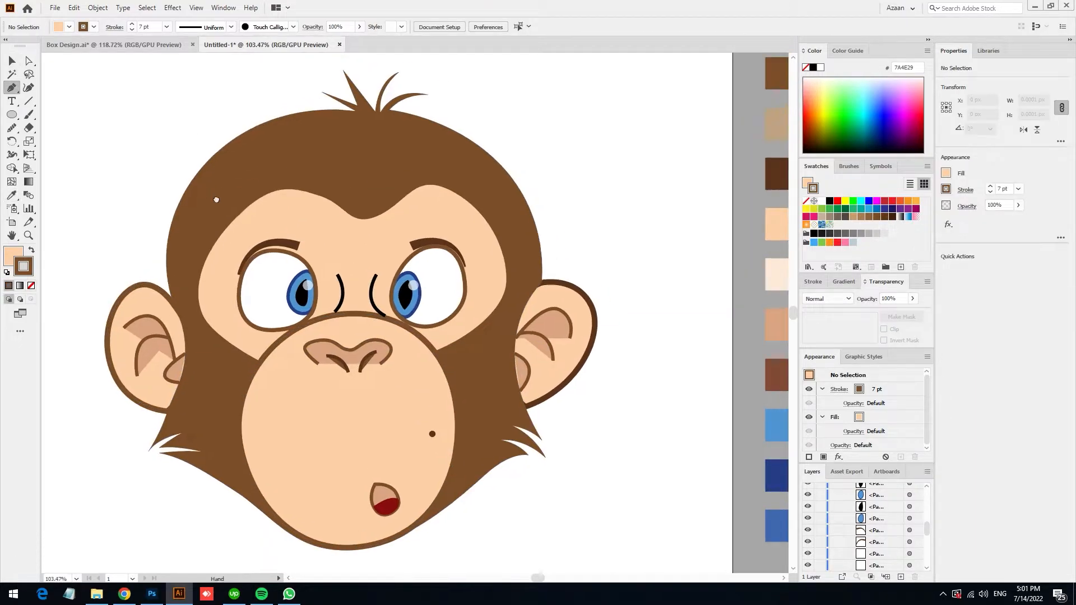
left_click(171, 291)
left_click_drag(352, 111, 532, 102)
left_click_drag(353, 111, 307, 100)
left_click(238, 83)
left_click(130, 113)
left_click(112, 200)
left_click(169, 290)
left_click(10, 259)
left_click(31, 286)
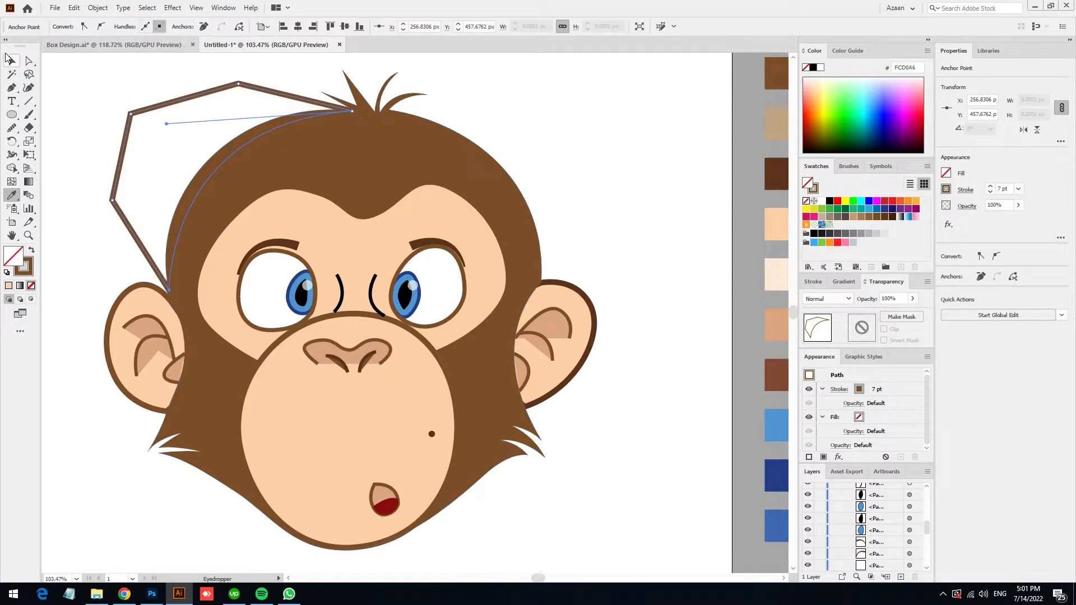
- Trim the new shape to the head silhouette with the Shape Builder, leaving a thin crescent along the head's edge
left_click(12, 63)
left_click(12, 183)
left_click(11, 169)
left_click_drag(148, 169, 92, 150, "alt")
key("ctrl+z")
left_click(372, 167, "ctrl+shift")
key("v")
left_click(94, 110)
- Fill the crescent on the head with light brown #C1A483 from the palette, without a stroke
left_click(217, 171)
key("i")
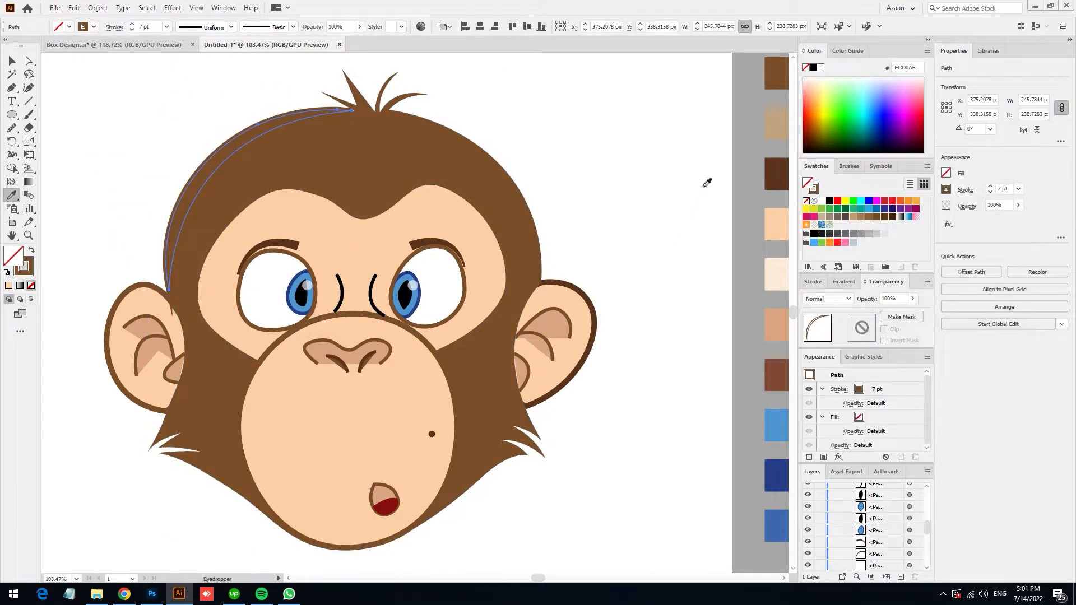
left_click_drag(649, 231, 538, 229, "ctrl")
left_click(619, 182)
left_click_drag(364, 199, 521, 174, "ctrl")
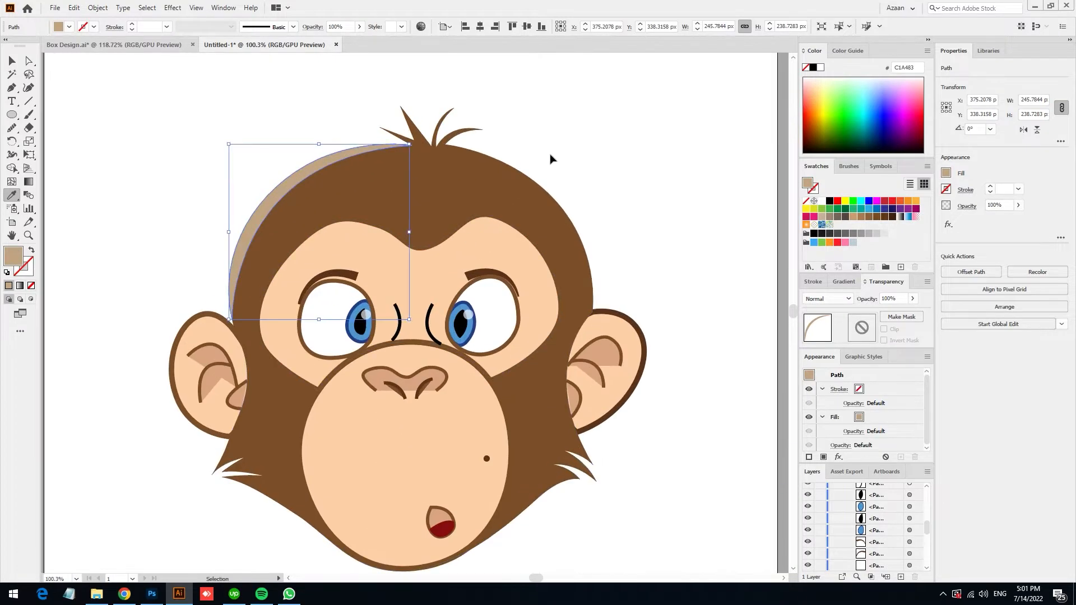
left_click(552, 157, "ctrl")
left_click_drag(518, 499, 537, 435, "ctrl")
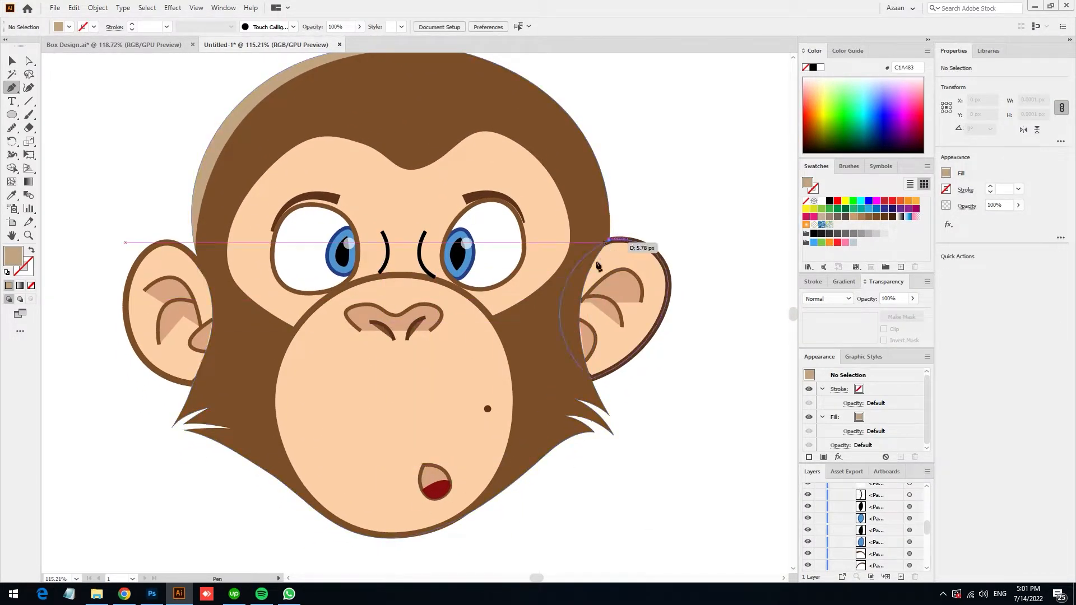
left_click(609, 241)
left_click(574, 274)
left_click(570, 327)
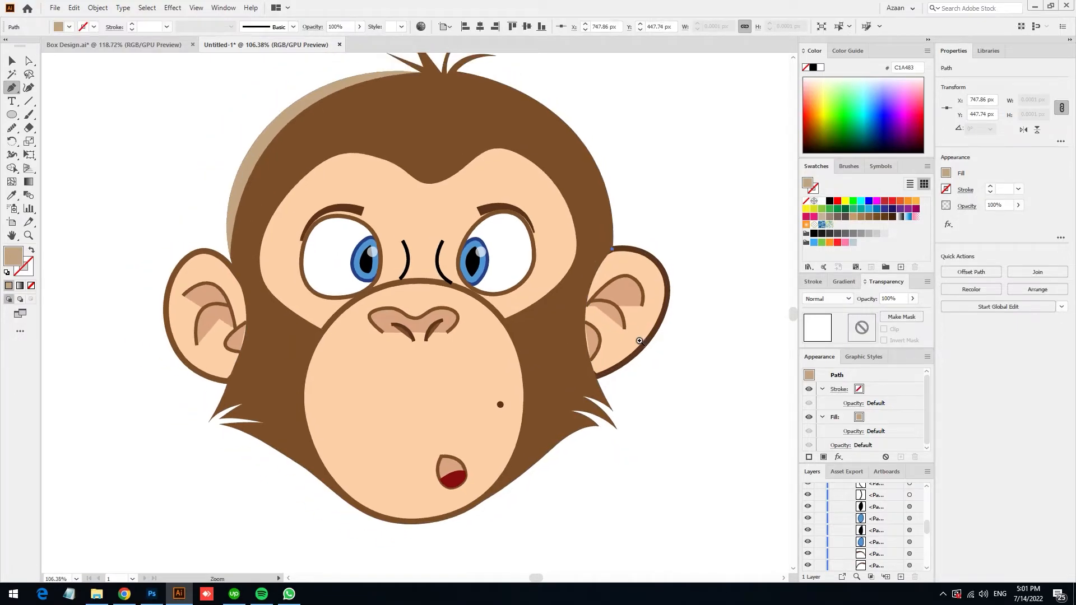
key("ctrl+shift+a")
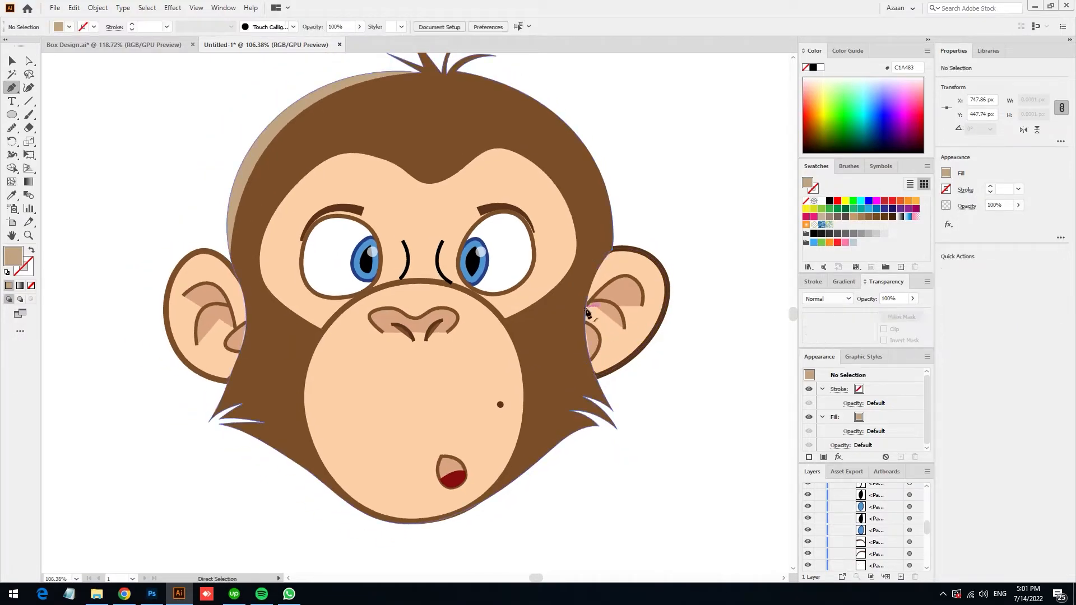
- Draw a closed shadow shape over the head's right side, curving from the crown past the cheek to the chin and extending outside
left_click(509, 117)
left_click_drag(569, 236, 573, 297)
left_click_drag(540, 368, 538, 411)
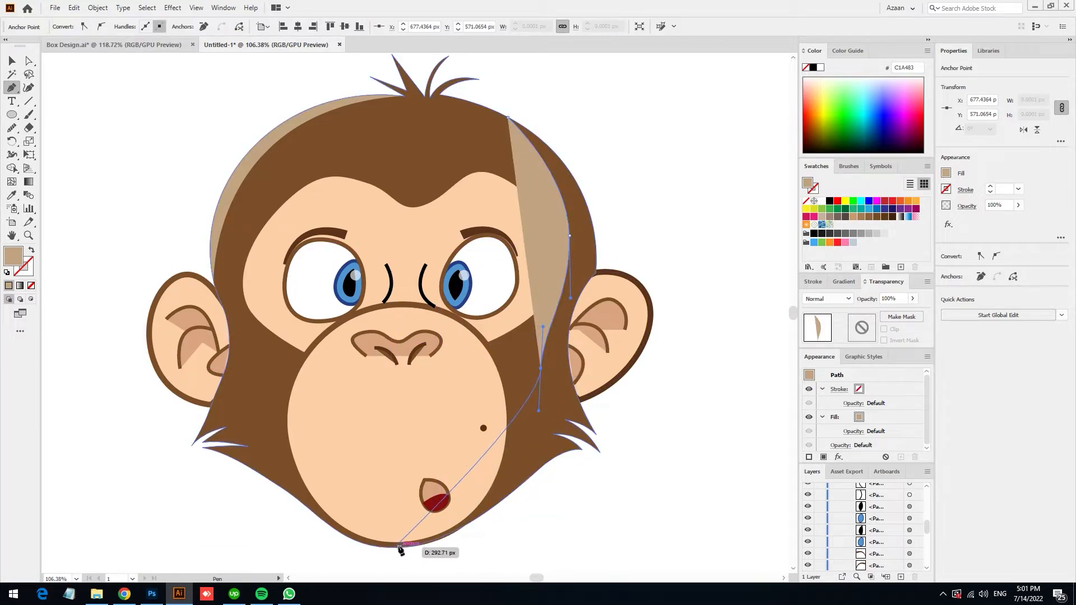
left_click_drag(400, 547, 278, 498)
left_click(591, 503)
left_click(690, 399)
left_click_drag(660, 351, 641, 520)
left_click(738, 338)
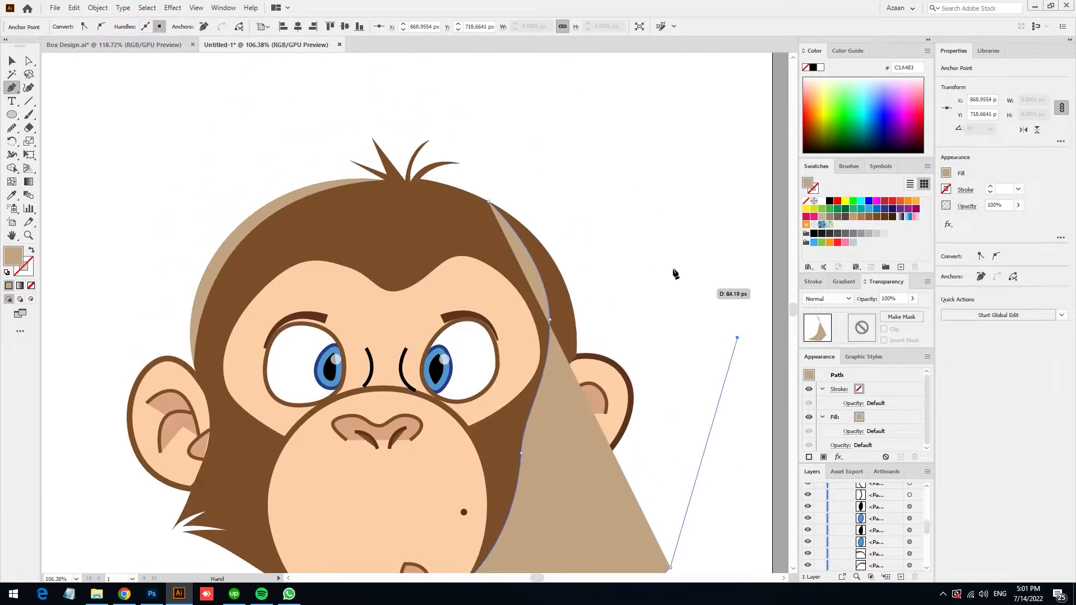
left_click(638, 231)
left_click(464, 169)
left_click(487, 200)
- Remove the part of the shadow shape outside the head silhouette with the Shape Builder
left_click(12, 60)
left_click(447, 243, "shift")
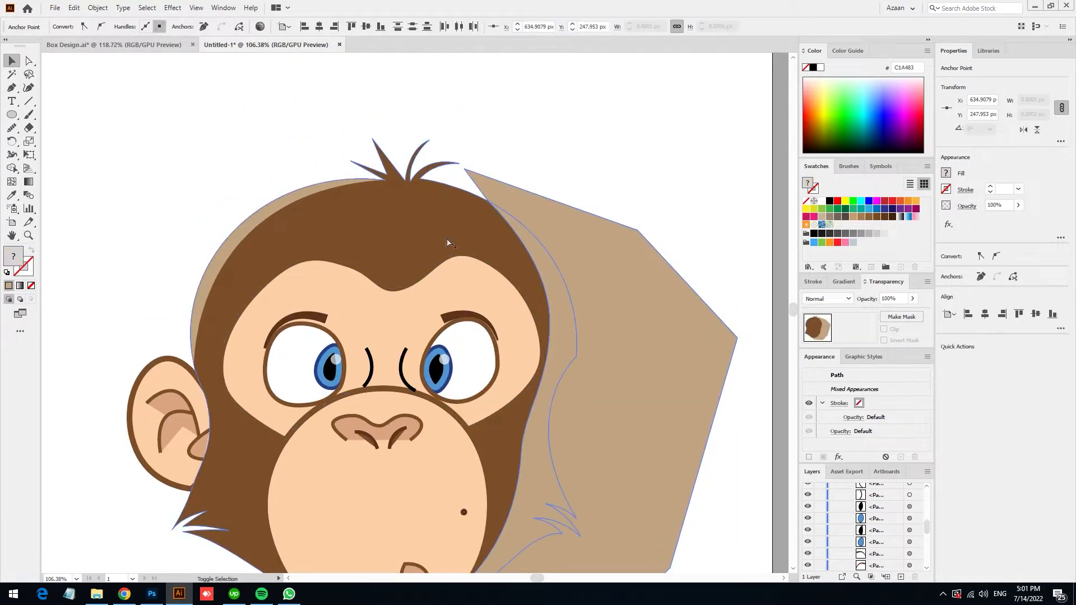
left_click(12, 168)
left_click(662, 291, "alt")
left_click(12, 61)
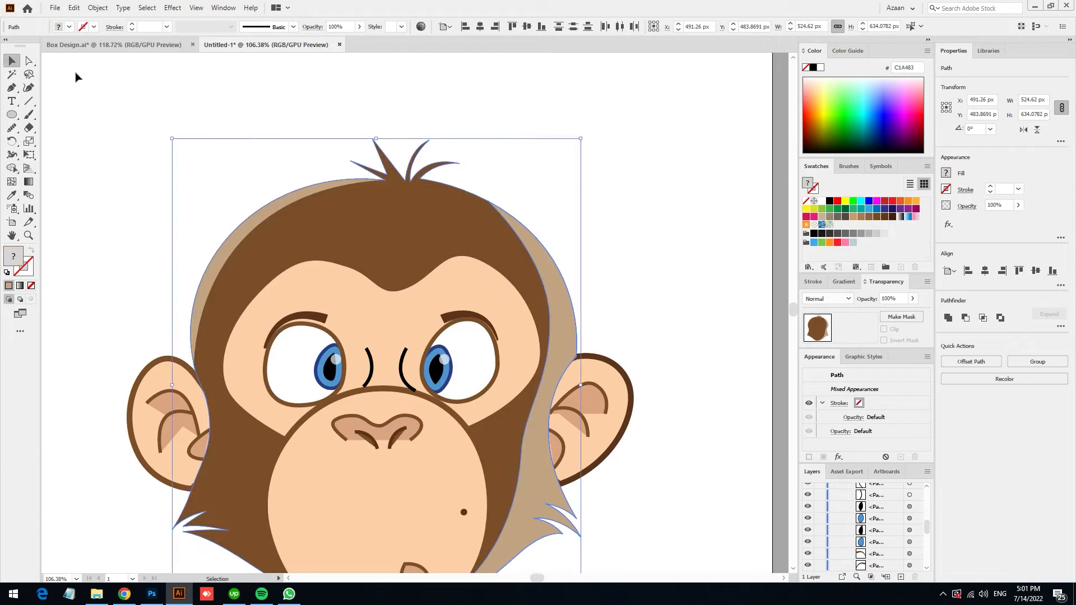
- Fill the head's shadow shape with dark brown #5B341A from the palette
left_click(584, 253)
left_click(563, 297)
key("i")
mouse_move(623, 351)
left_mouse_down()
mouse_move(489, 334)
mouse_move(504, 340)
mouse_move(522, 318)
left_mouse_up()
left_click(704, 250)
left_click(615, 327, "ctrl")
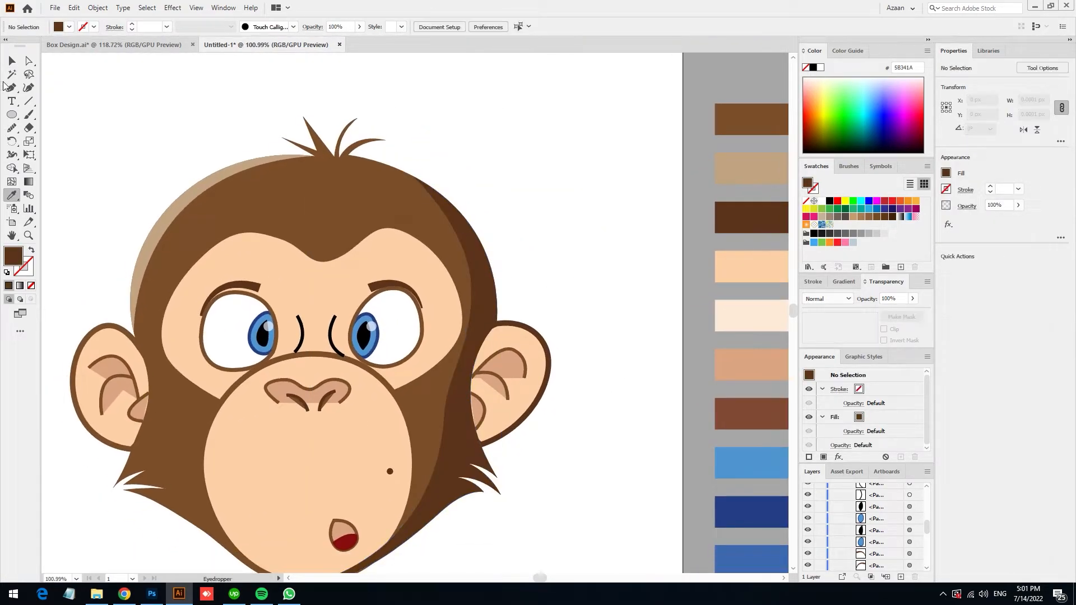
- Draw a curved band with the Pen tool over the face patch's upper-left edge, from the temple to the centre dip
left_click(17, 62)
scroll(225, 370, "up", 1)
key("p")
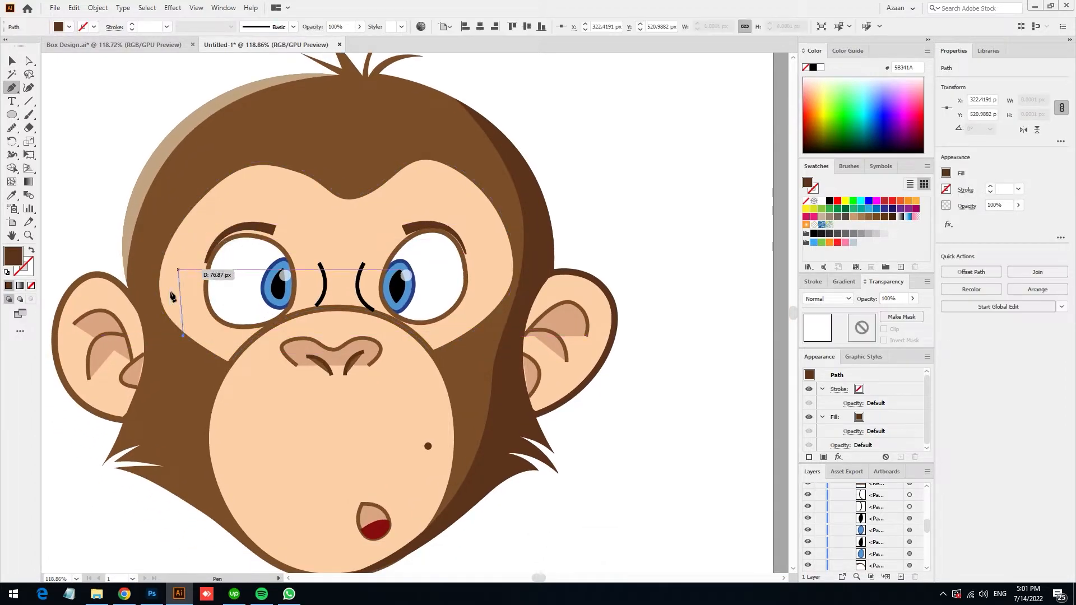
left_click(156, 291)
left_click_drag(218, 198, 263, 171)
left_click_drag(331, 189, 373, 209)
left_click_drag(294, 145, 220, 146)
left_click_drag(163, 192, 145, 227)
left_click(132, 269)
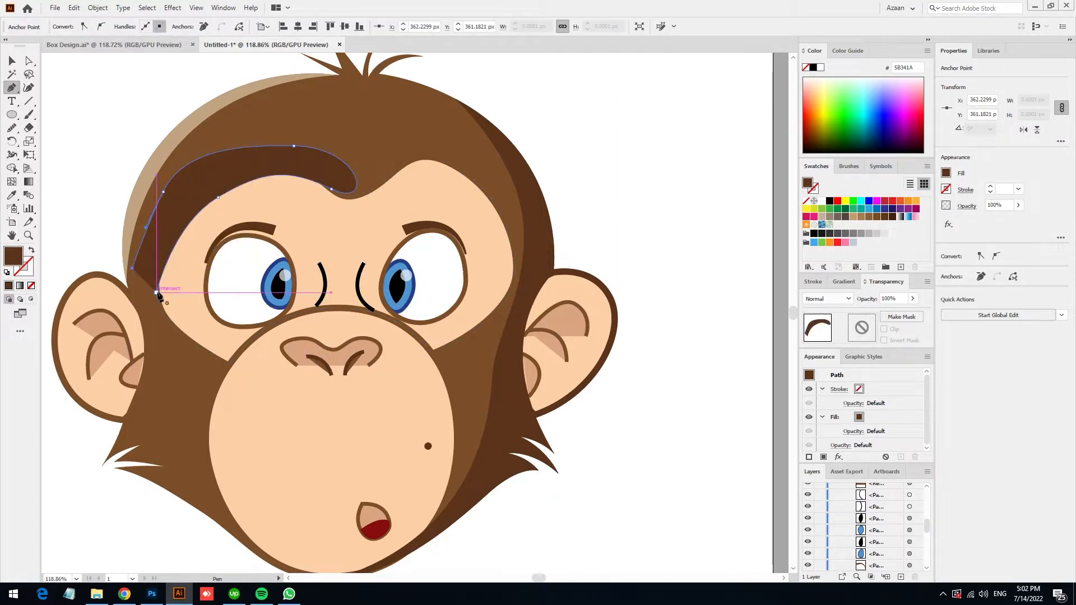
- Remove the part of the curved band outside the face patch with the Shape Builder
left_click(12, 63)
left_click(192, 246, "shift")
left_click(12, 169)
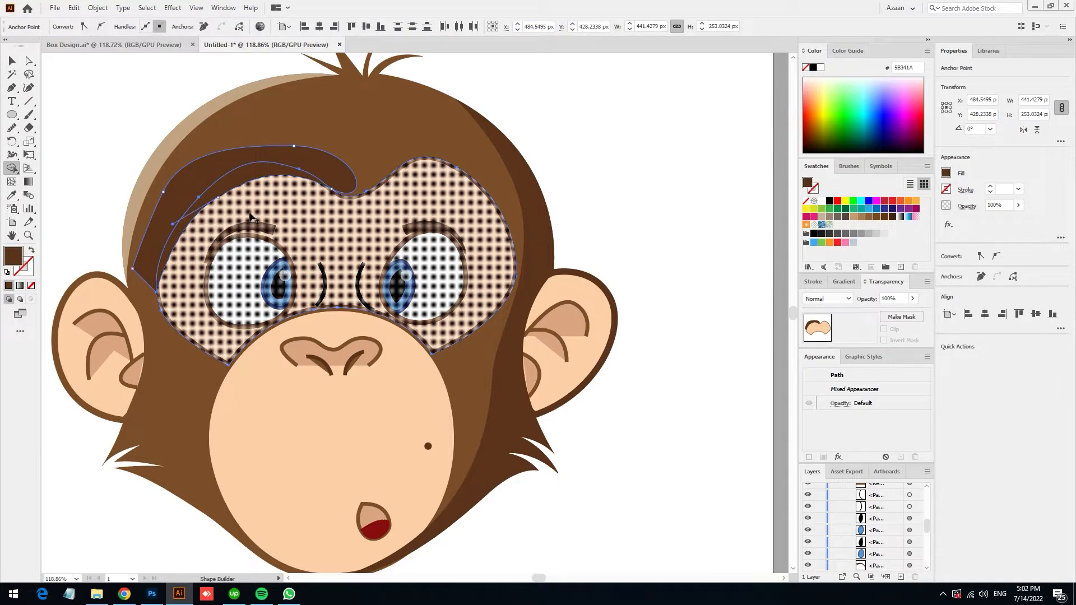
left_click_drag(195, 181, 160, 177)
left_click_drag(127, 223, 244, 247)
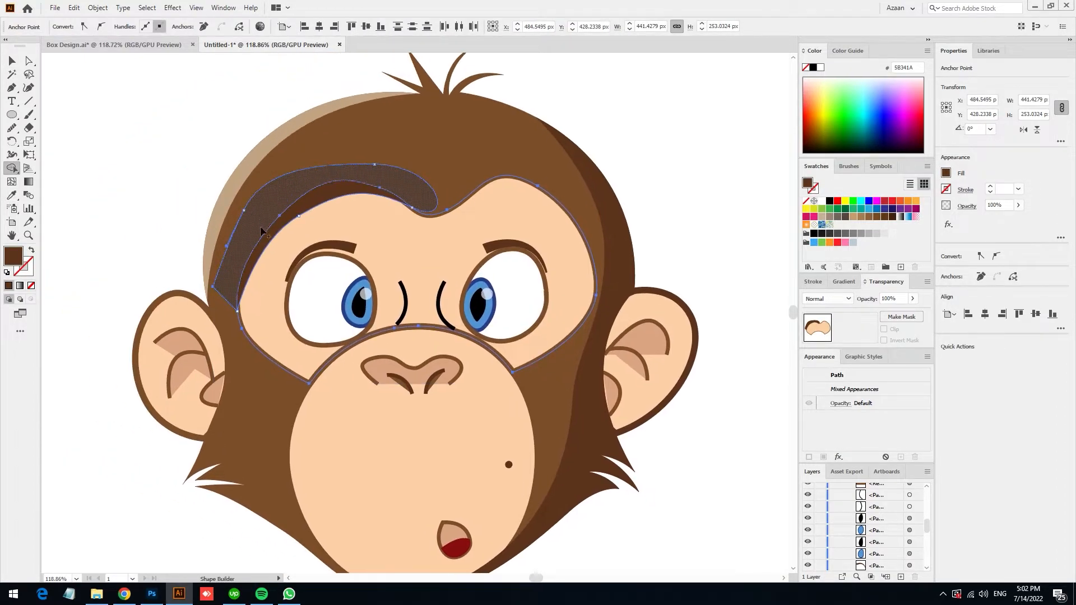
left_click(246, 233, "alt")
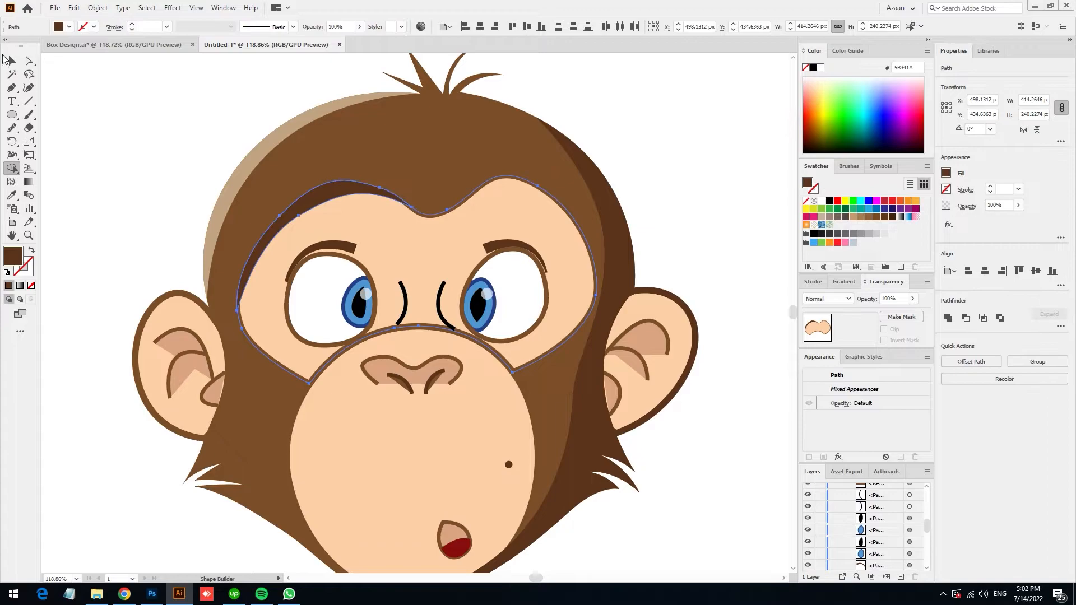
- Fill the band along the face patch's upper-left edge with cream #FDEAD7 from the palette
key("v")
key("ctrl+shift+a")
left_click(297, 214)
key("i")
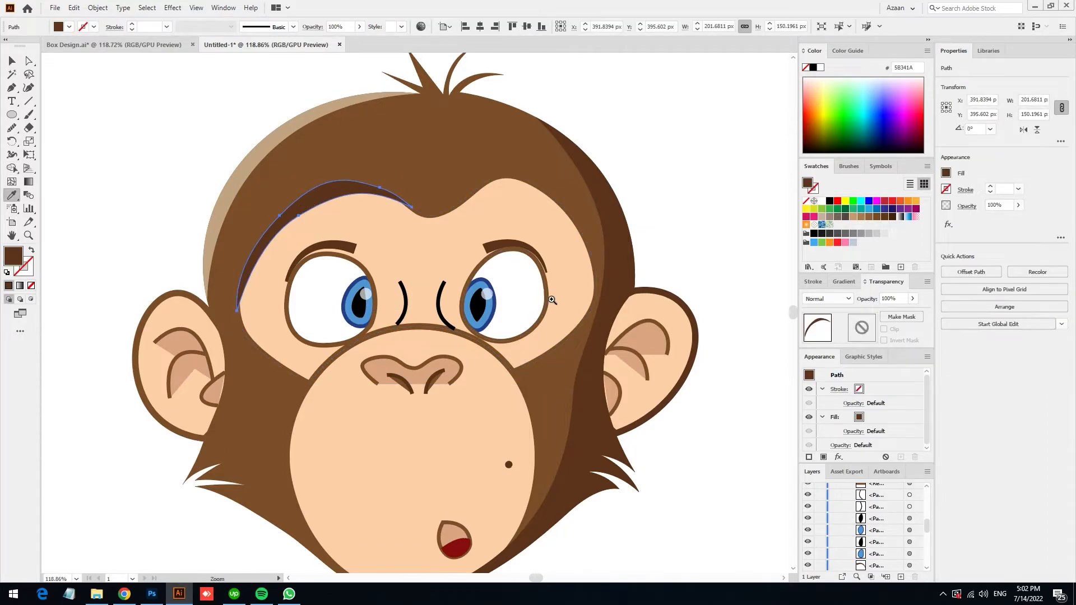
left_click_drag(554, 302, 529, 302)
left_click_drag(596, 283, 374, 274)
left_click(644, 229)
left_click_drag(644, 228, 677, 228)
left_click(677, 277)
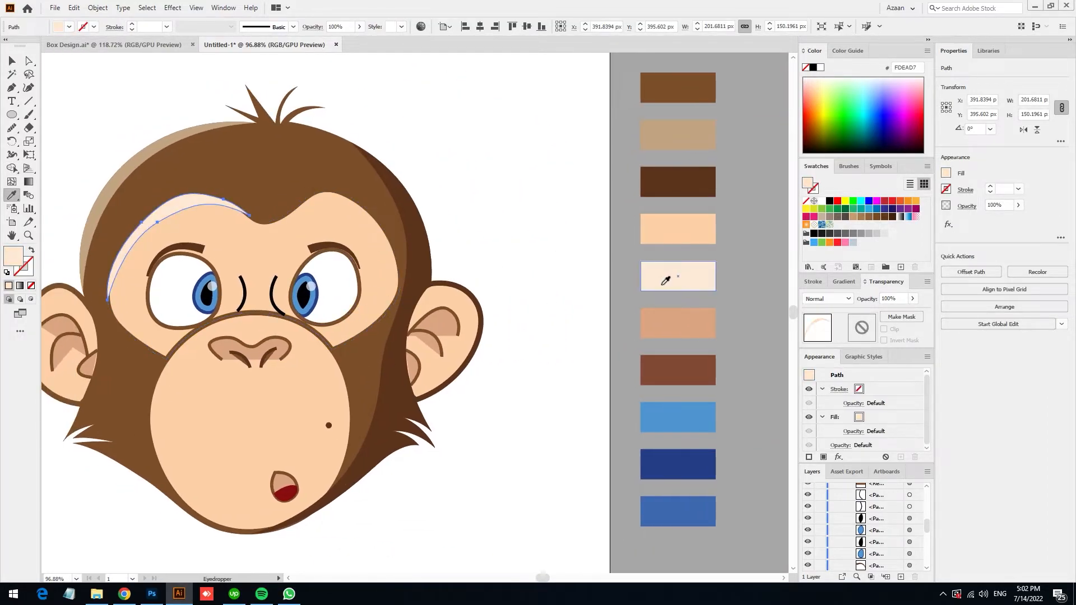
key("ctrl+shift+a")
- Add a 7 pt brown outline with no fill around the face patch, in front of the cream highlight
left_click_drag(71, 274, 115, 274)
scroll(115, 274, "up", 1)
left_click(14, 62)
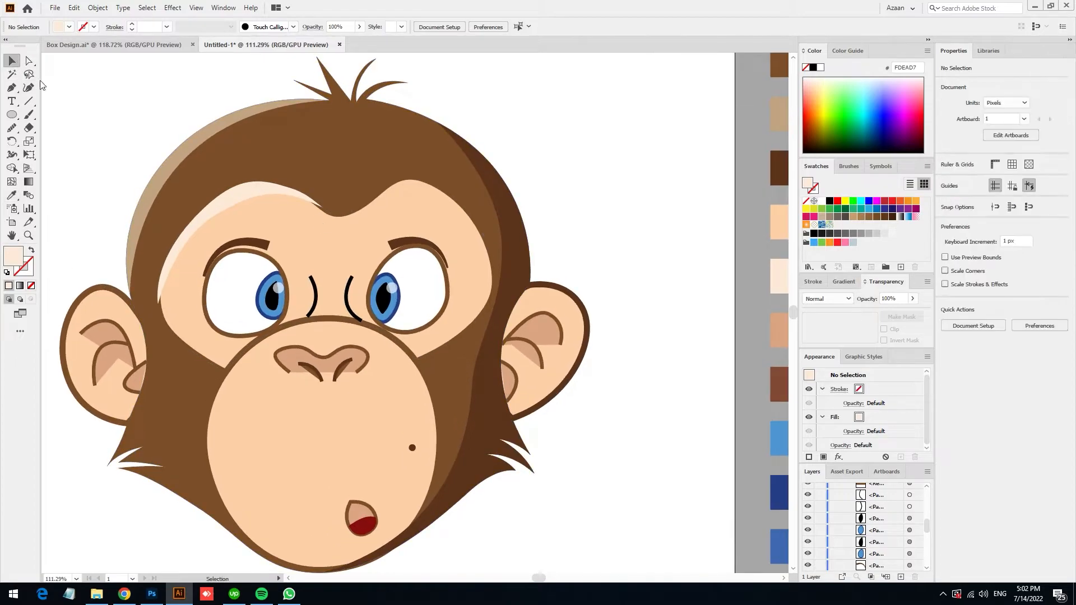
left_click(353, 232)
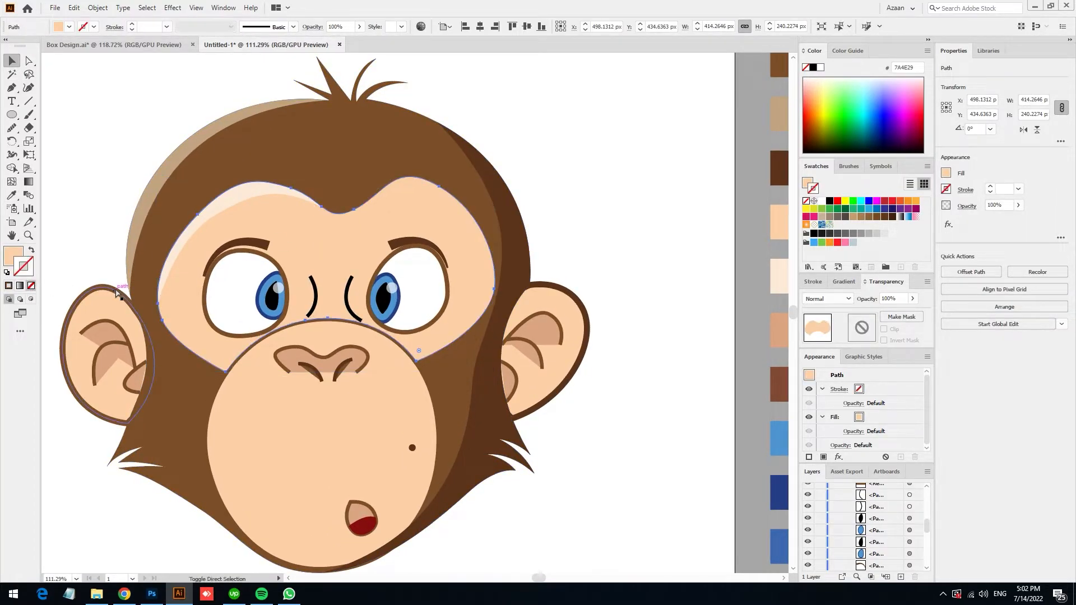
key("ctrl+shift+bracketright")
left_click(31, 286)
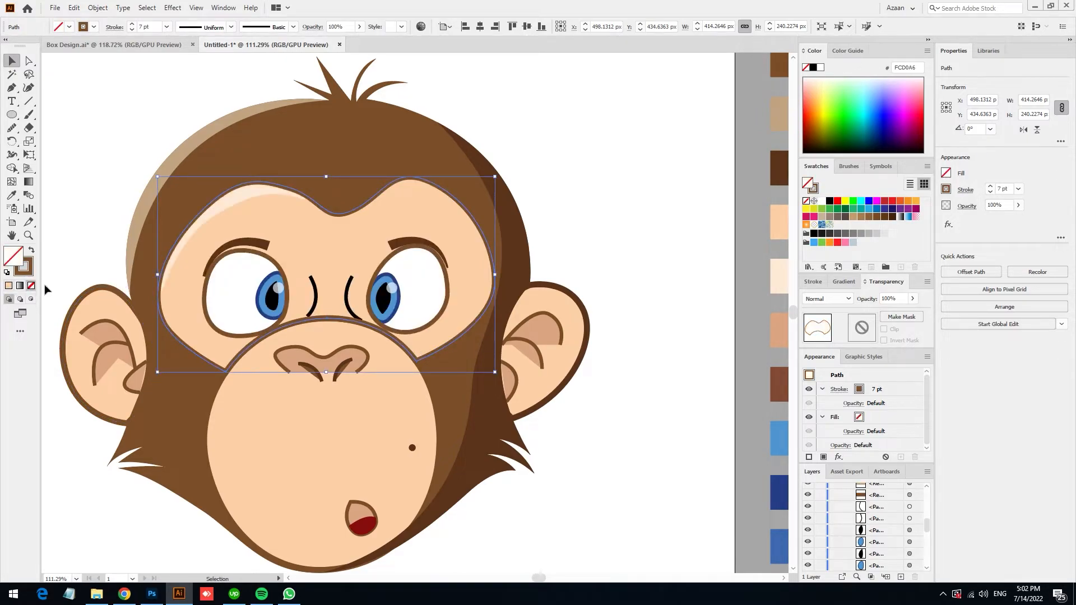
left_click(70, 85)
- Draw a closed curved band with the Pen tool over the right edge of the face patch, from the brow to the muzzle
left_click_drag(268, 315, 332, 333)
left_click_drag(332, 332, 334, 310)
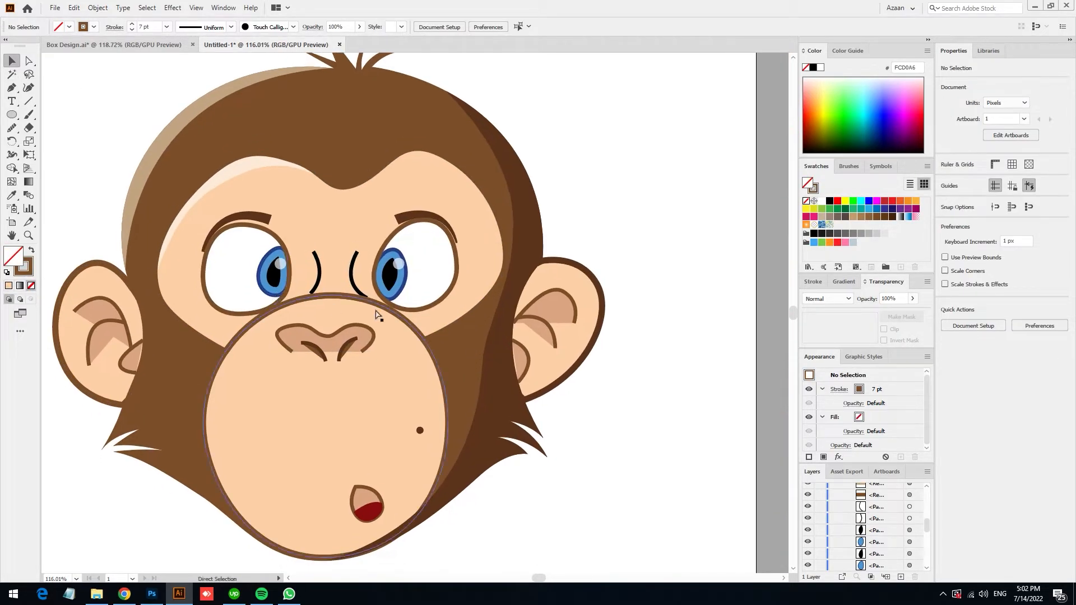
key("p")
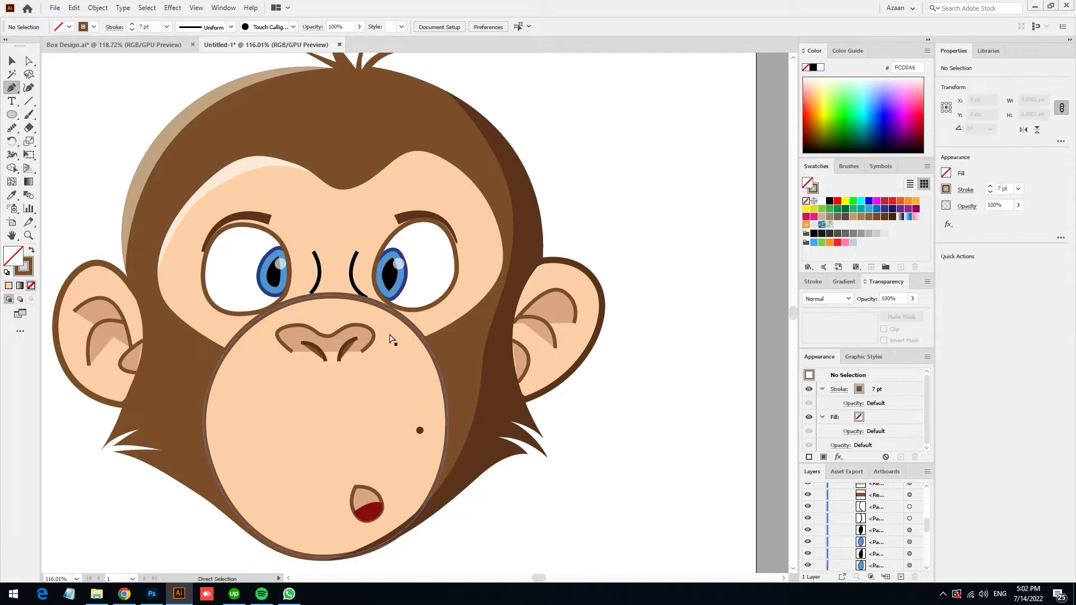
left_click(242, 351)
key("ctrl+z")
left_click(389, 342)
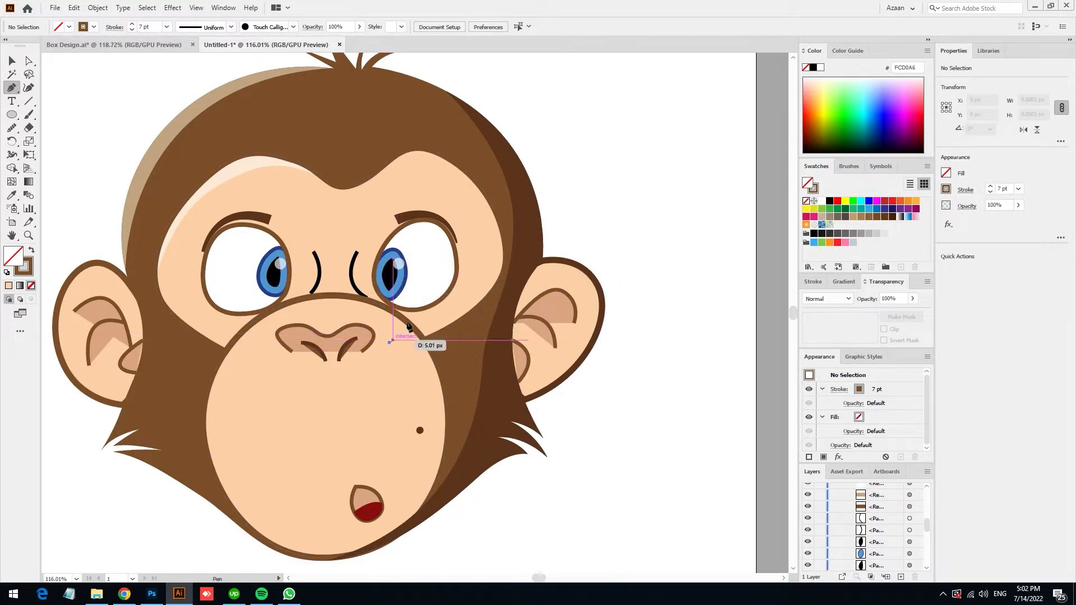
left_click_drag(482, 265, 497, 211)
left_click(460, 166)
left_click(556, 200)
left_click(520, 325)
left_click(427, 375)
left_click(390, 343)
- Remove the part of the right-hand curved band outside the face patch with the Shape Builder
left_click(11, 60)
left_click(495, 259, "shift")
key("shift+m")
left_click(514, 289, "alt")
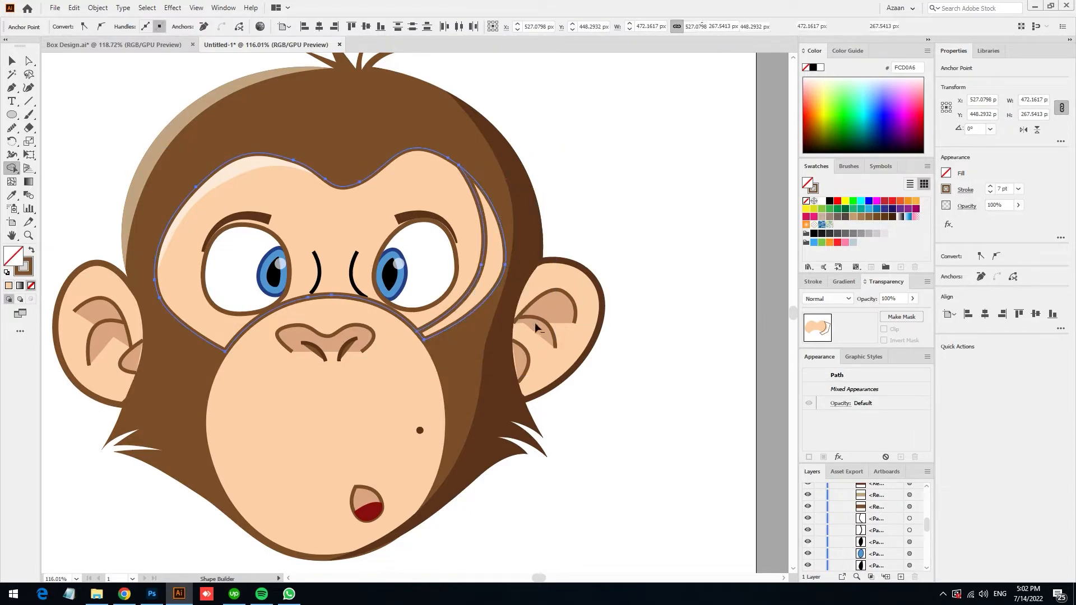
- Fill the band along the face patch's right edge with tan #DAA581 from the palette, without a stroke
left_click(12, 62)
left_click(418, 195, "shift")
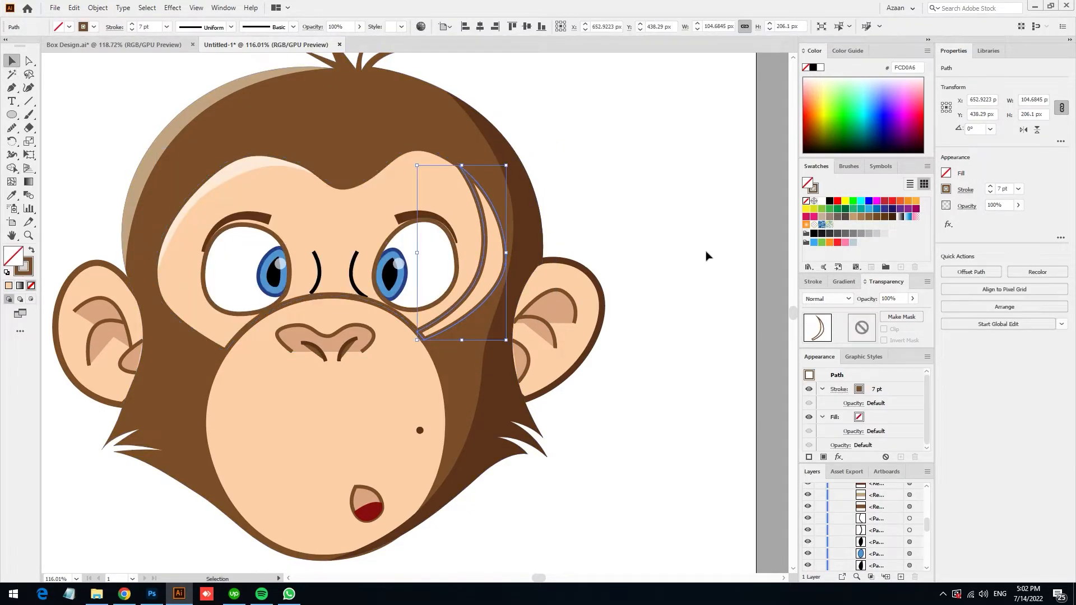
left_click_drag(700, 256, 609, 254)
key("i")
left_click(755, 380)
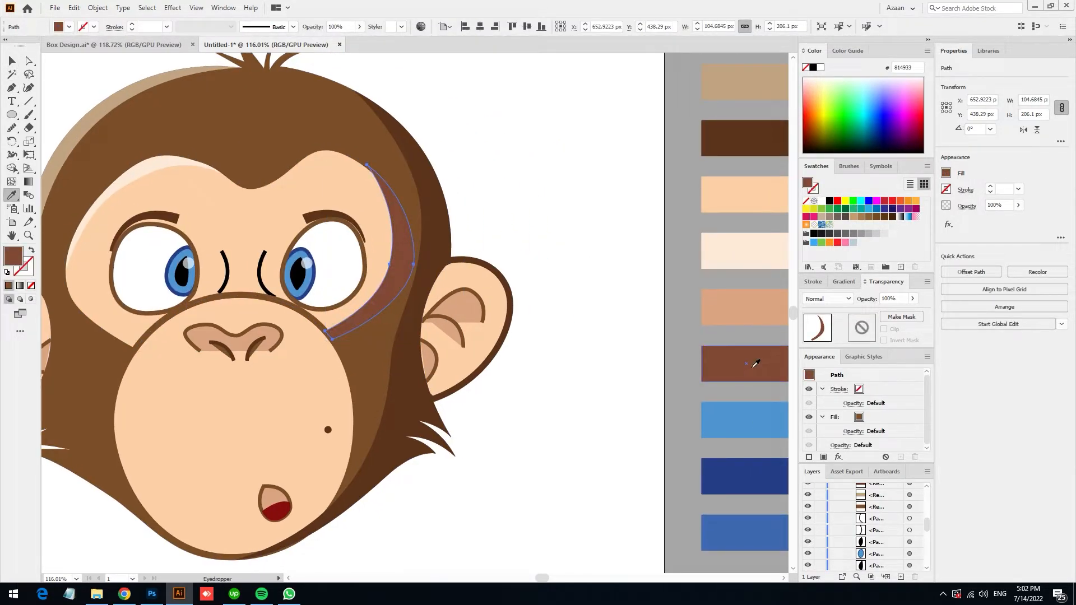
left_click(751, 324)
key("v")
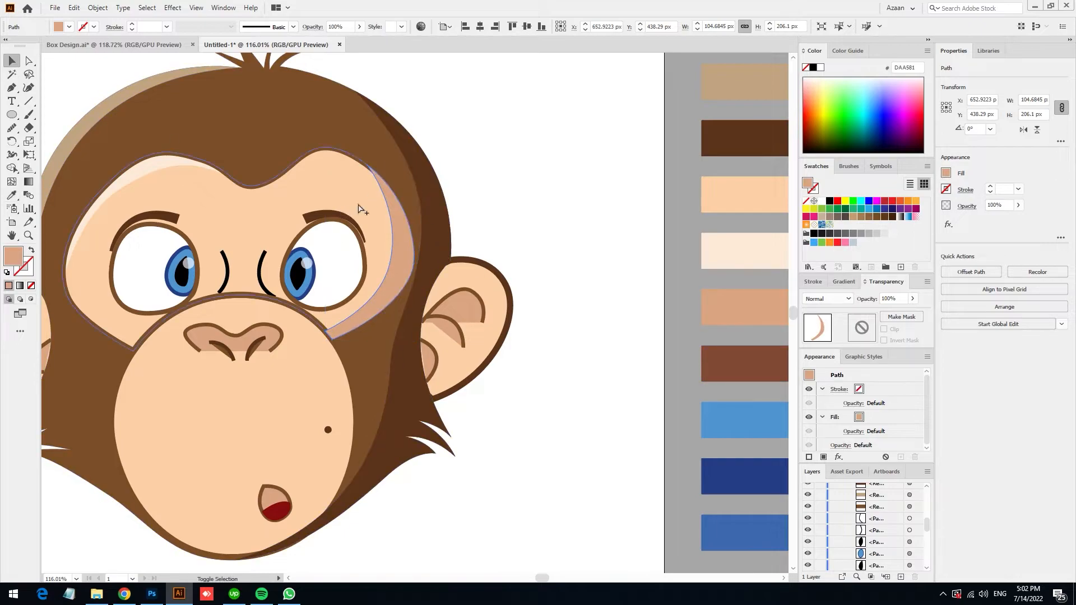
left_click(367, 170)
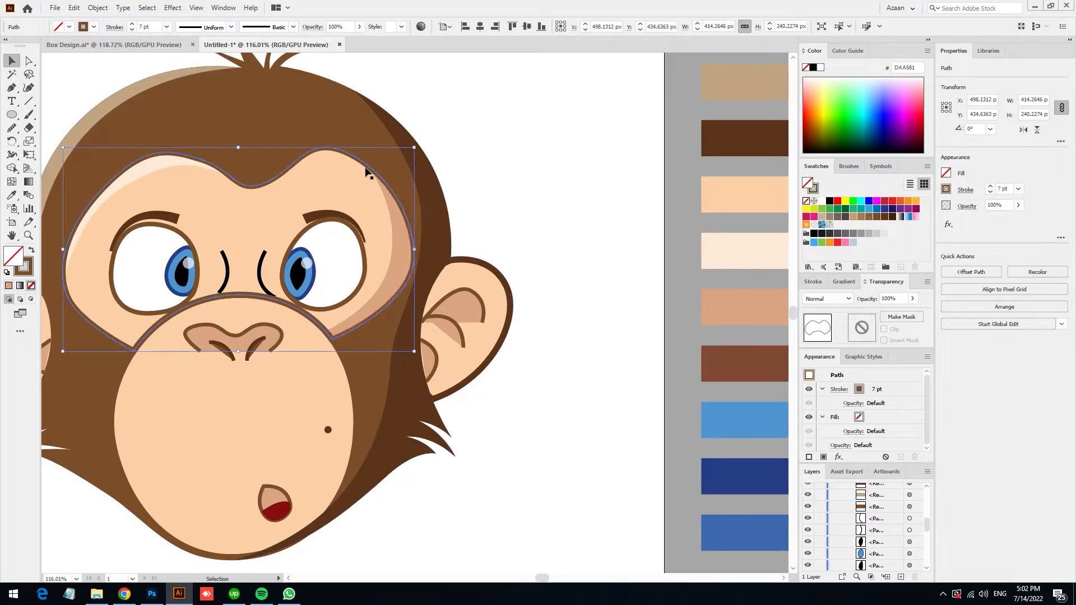
left_click(643, 232)
- Draw a dark brown #5B341A shape without a stroke over the muzzle's upper-left edge with the Pen tool
left_click_drag(521, 363, 550, 351)
key("p")
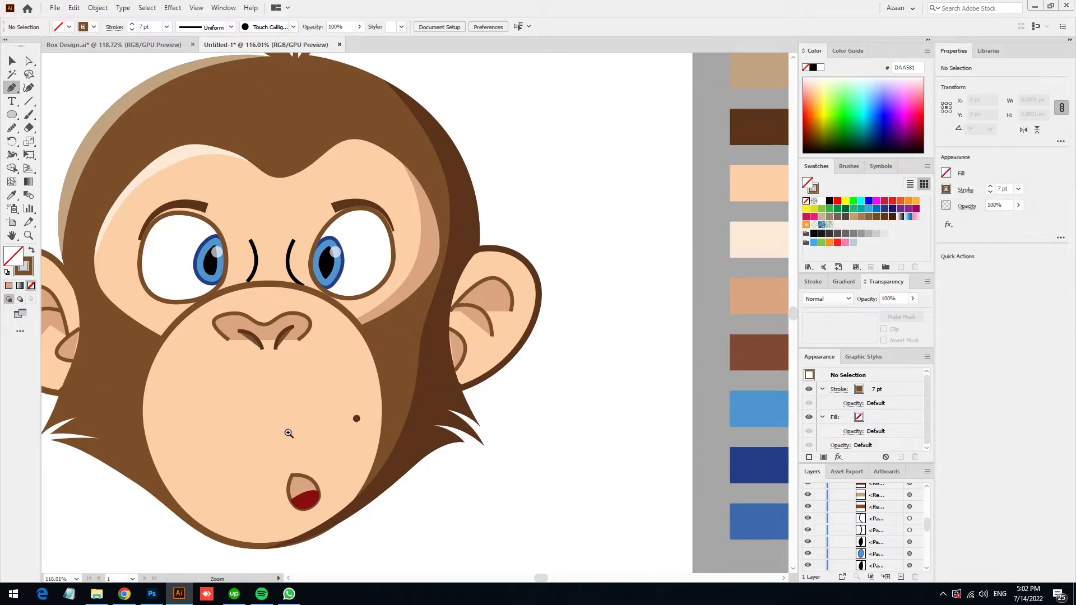
scroll(269, 426, "down", 1)
left_click_drag(269, 426, 302, 426)
left_click(429, 468)
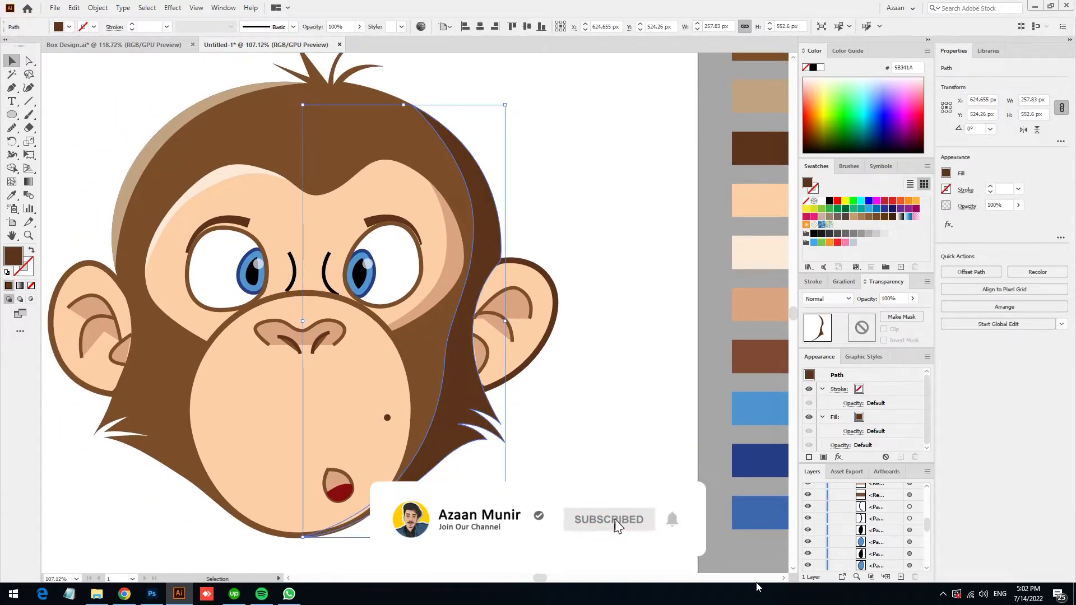
left_click(589, 525)
scroll(396, 456, "up", 1)
key("p")
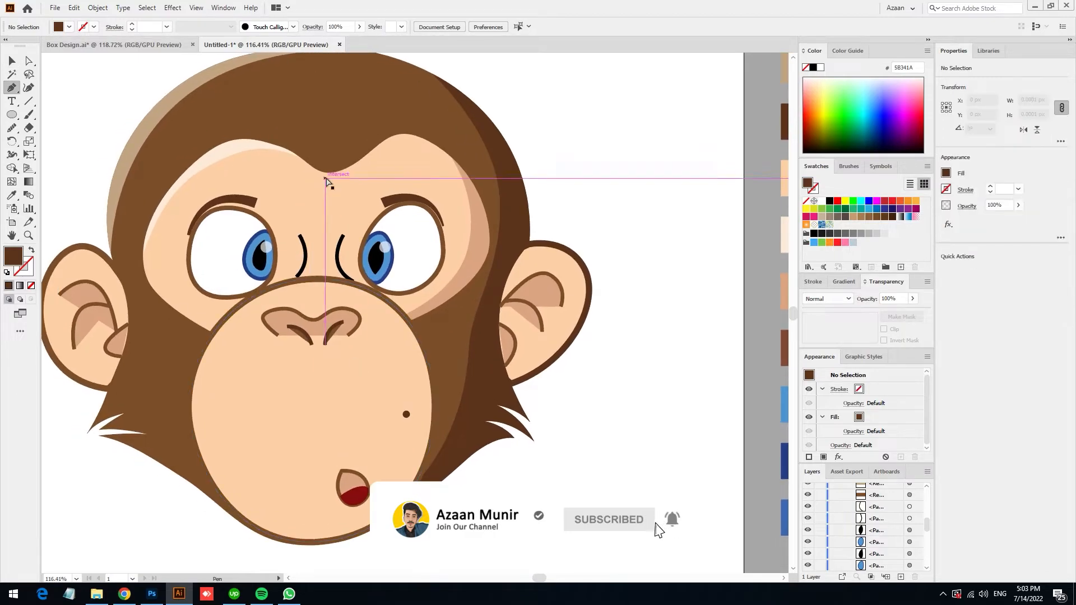
left_click(189, 398)
left_click(294, 280)
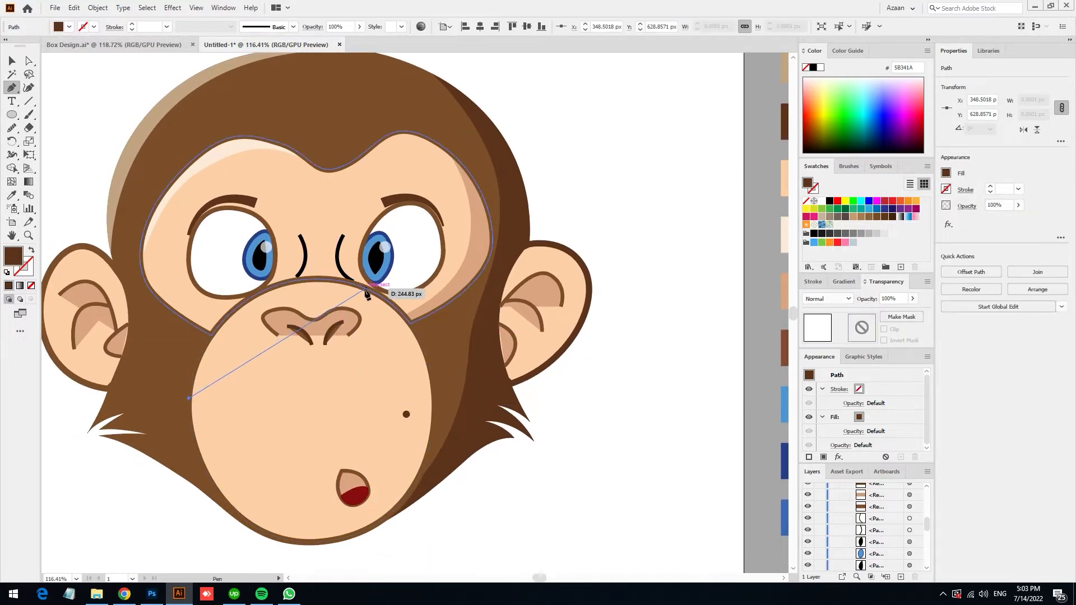
left_click_drag(369, 247, 372, 245)
left_click_drag(175, 322, 170, 352)
left_click(189, 398)
- Draw a second dark brown shape over the muzzle's lower-right edge, curving up from the chin and closing outside the muzzle
scroll(321, 527, "left", 5)
left_click_drag(587, 535, 286, 479)
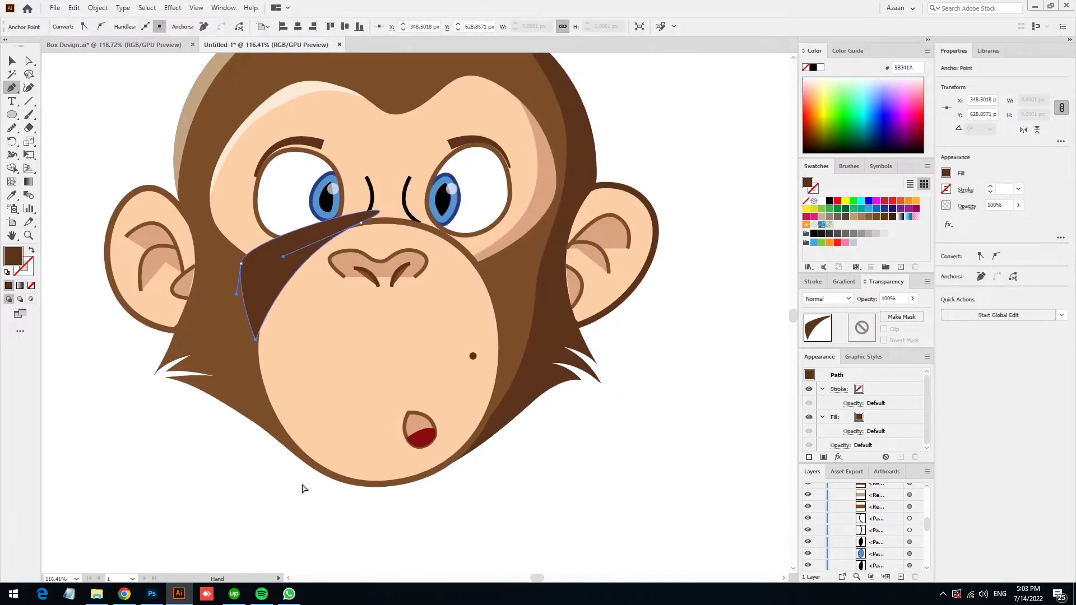
left_click(286, 478, "ctrl")
left_click_drag(448, 482, 411, 495)
left_click(317, 496)
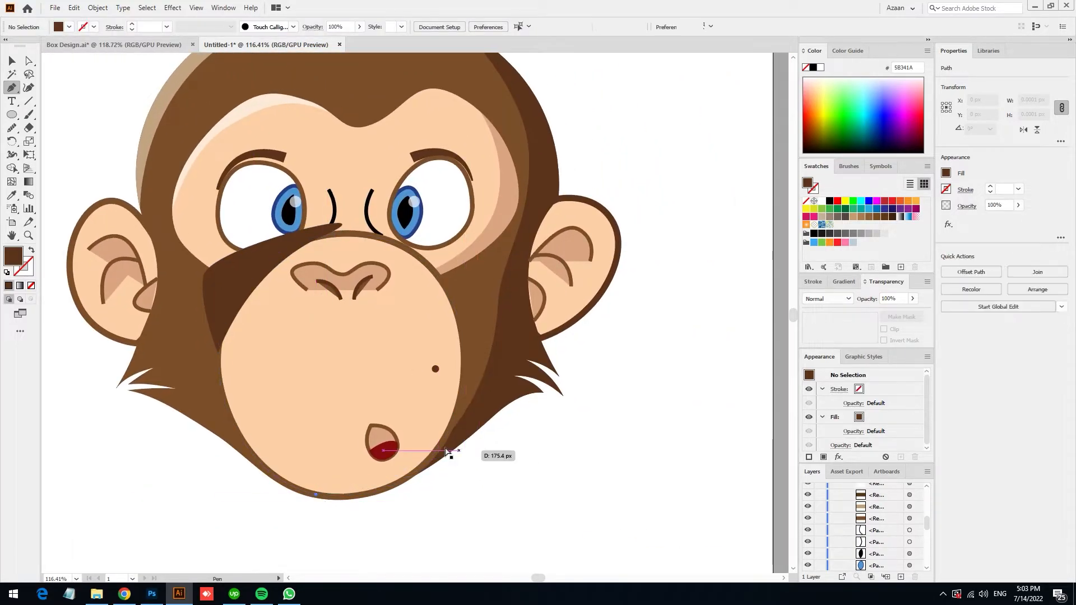
left_click(395, 483)
left_click_drag(459, 322, 456, 217)
left_click(512, 392)
left_click(431, 527)
left_click(395, 483)
- Trim both dark brown shapes to the muzzle by removing their outer parts with the Shape Builder
left_click(11, 60)
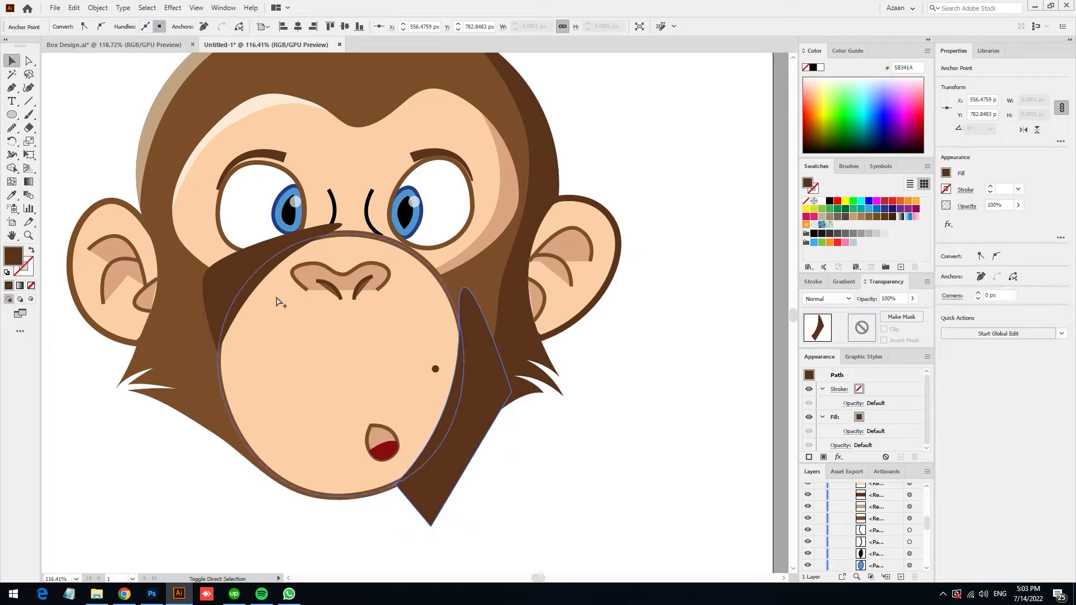
left_click(246, 272, "shift")
left_click(352, 340, "shift")
key("shift+m")
left_click(218, 309, "alt")
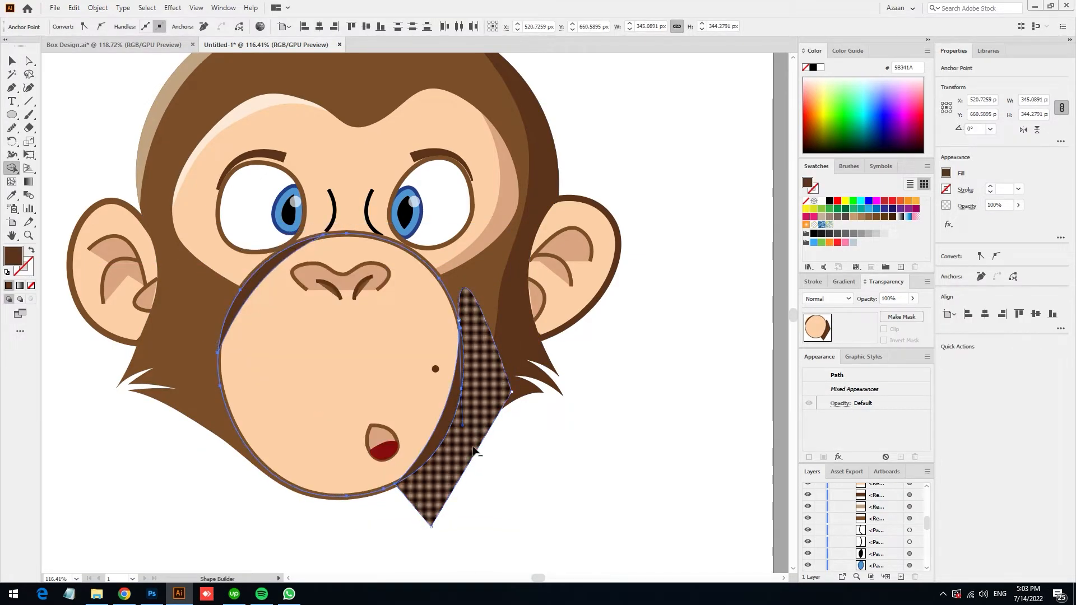
left_click(476, 449, "alt")
left_click(11, 61)
key("ctrl+shift+a")
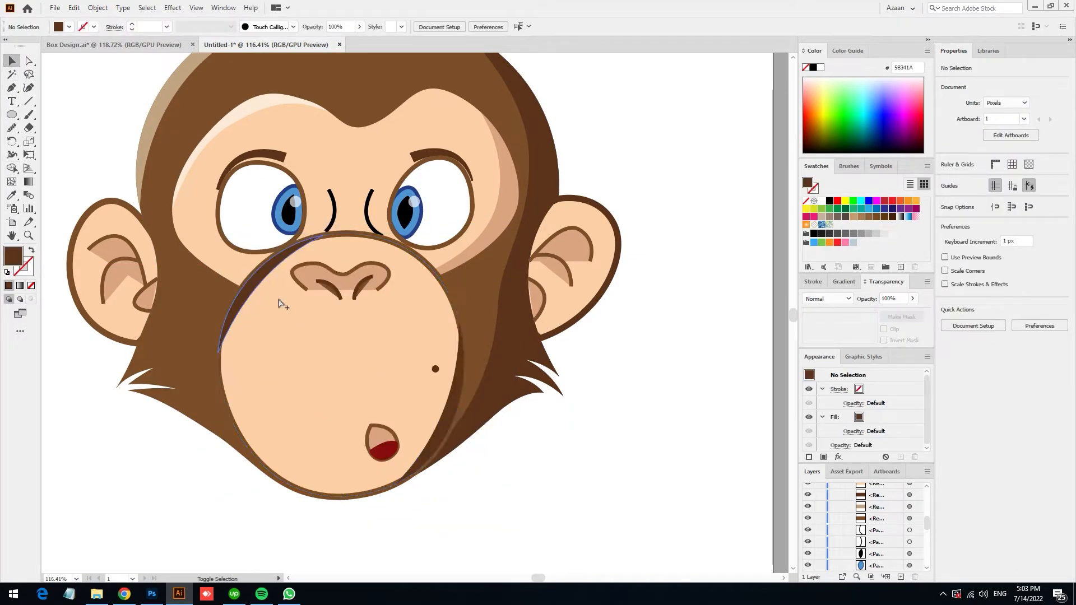
- Fill the muzzle's upper-left band with the palette's cream and its lower-right band with tan #DAA581
left_click(263, 291)
key("i")
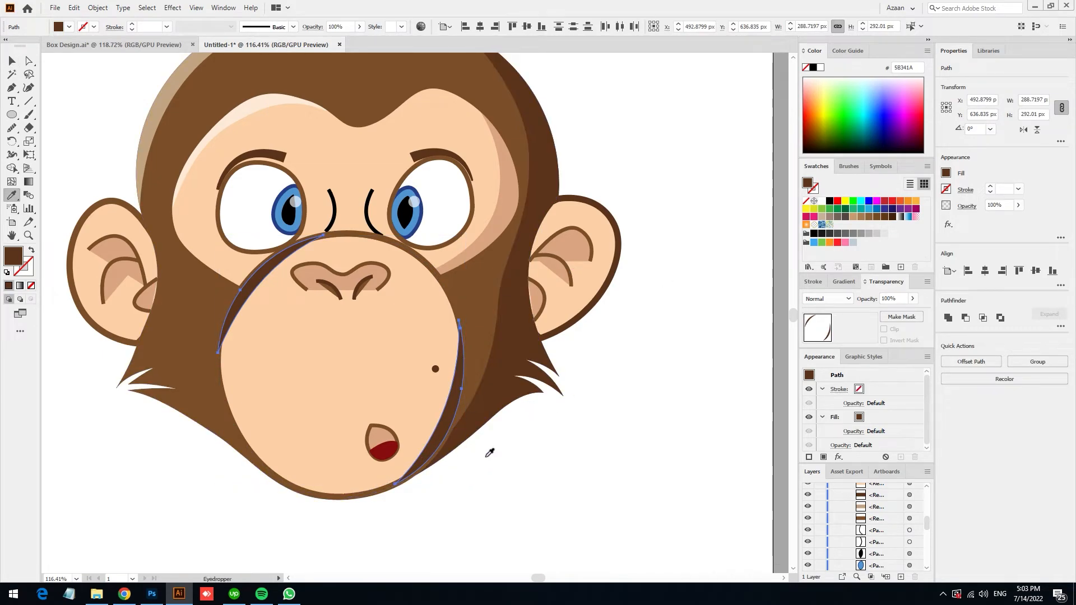
left_click(601, 402, "ctrl")
left_click(256, 284, "ctrl")
scroll(570, 468, "down", 2)
left_click_drag(714, 375, 604, 381)
left_click(185, 222)
left_click(360, 442, "ctrl")
left_click(409, 243)
left_click(476, 420, "ctrl")
- Place the muzzle's brown outline, with no fill, in front of its highlight and shadow
left_click(12, 60)
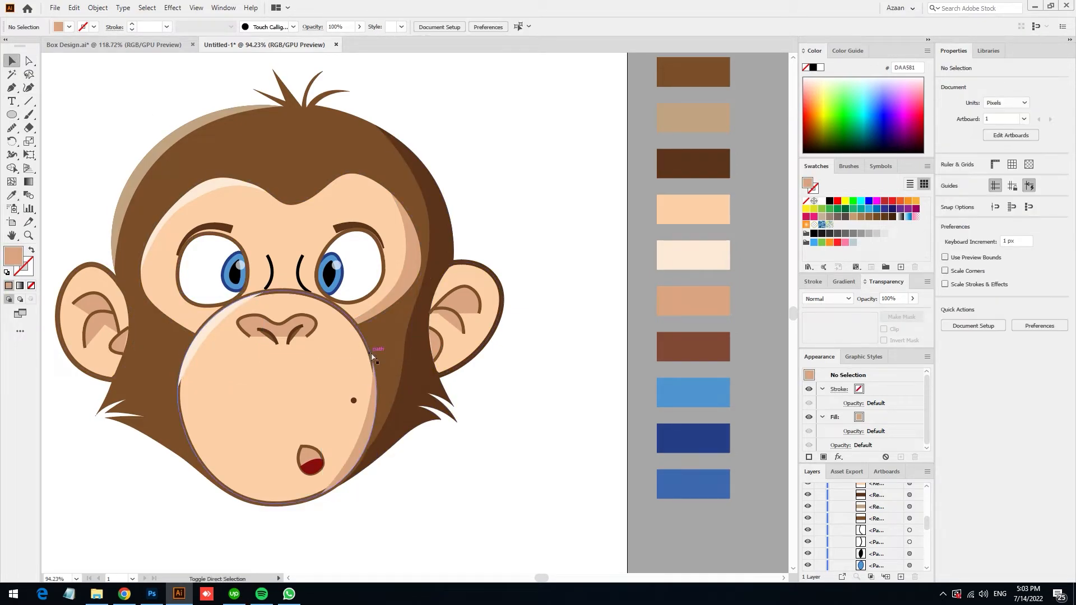
left_click(372, 357)
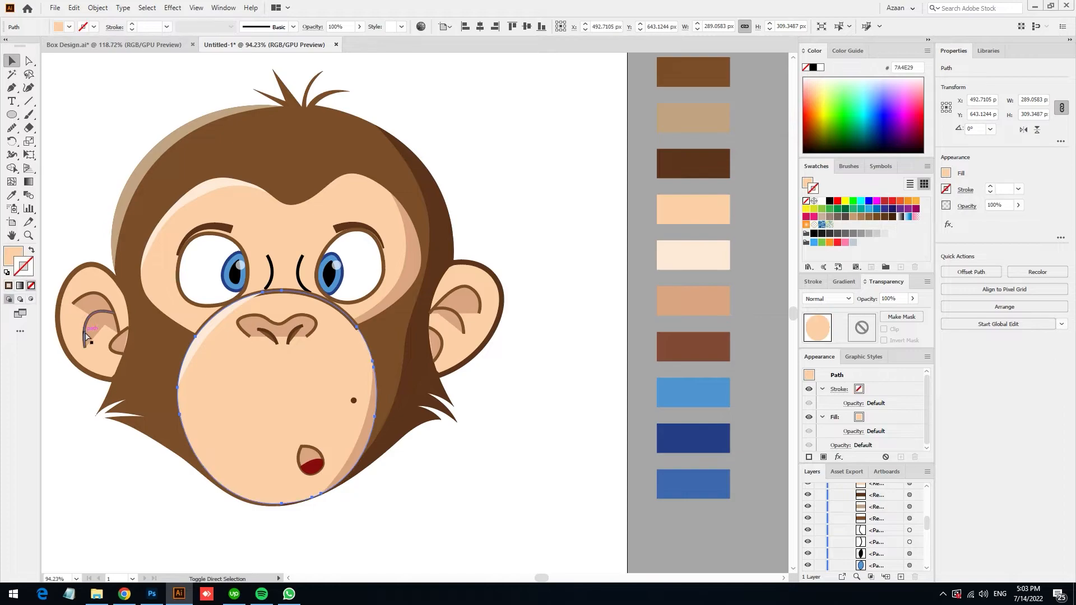
key("ctrl+shift+bracketright")
left_click(31, 285)
left_click(537, 502)
- Sample head colours to give the mouth a brown fill and a 4 pt dark brown #5B341A outline
scroll(250, 449, "up", 1)
left_click_drag(250, 449, 315, 457)
left_click(376, 463)
scroll(377, 463, "up", 2)
left_click(12, 195)
left_click(612, 284)
key("ctrl+shift+a")
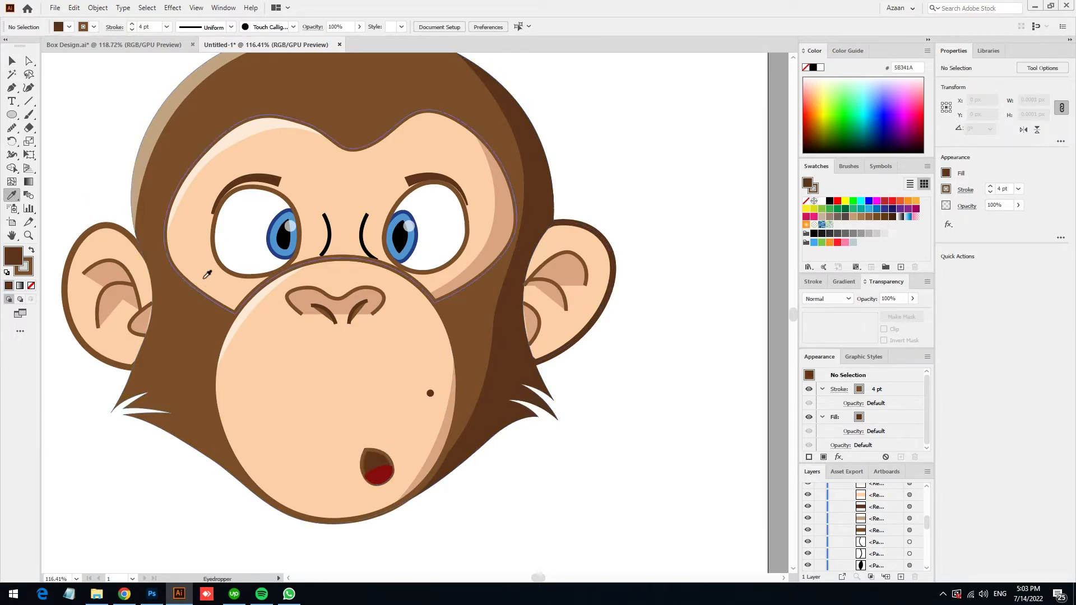
key("ctrl+z")
left_click(471, 327)
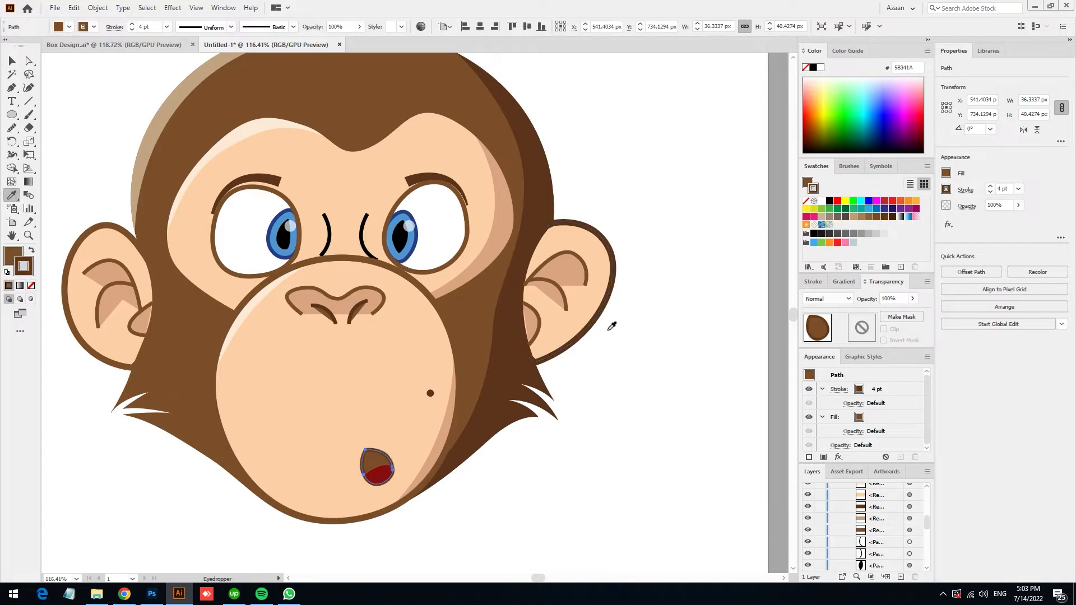
key("ctrl+shift+a")
key("v")
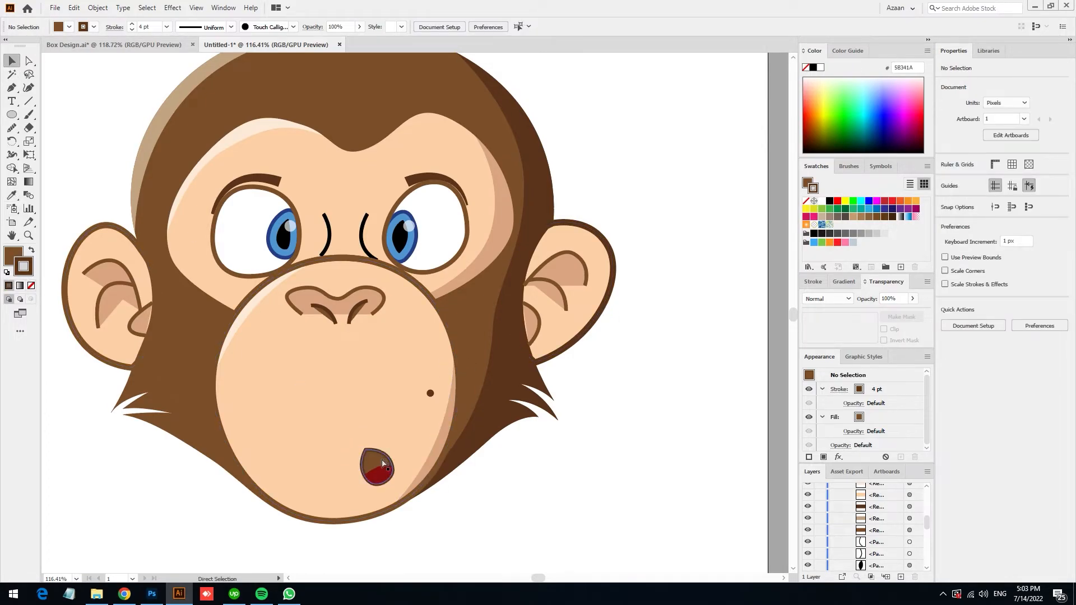
- Align the mouth's 4 pt stroke to the outside of its path
left_click(383, 464)
left_click(965, 189)
left_click(920, 248)
left_click(610, 471)
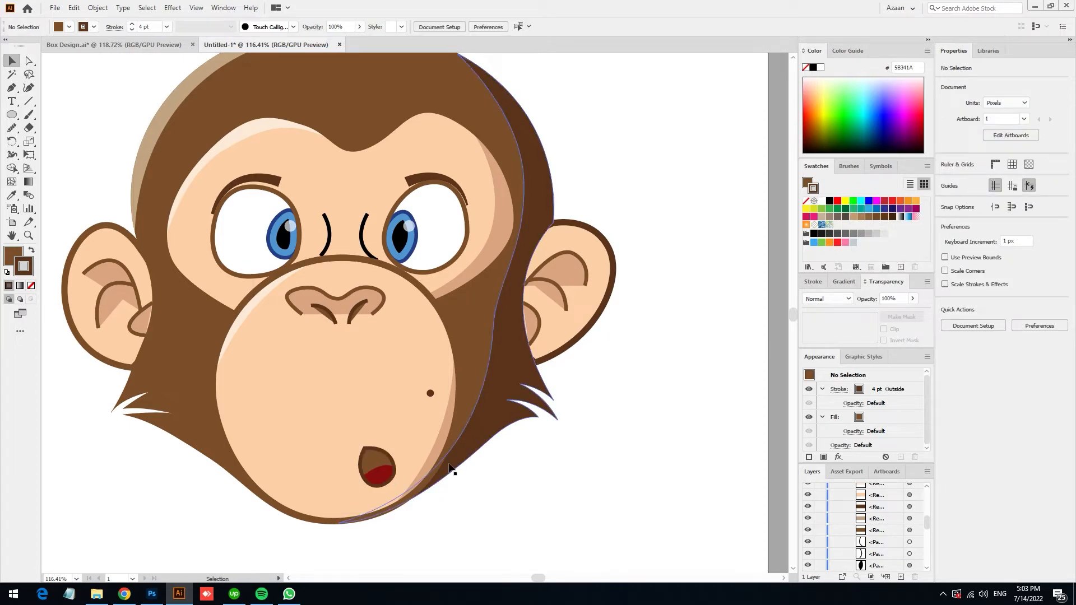
scroll(450, 467, "up", 5)
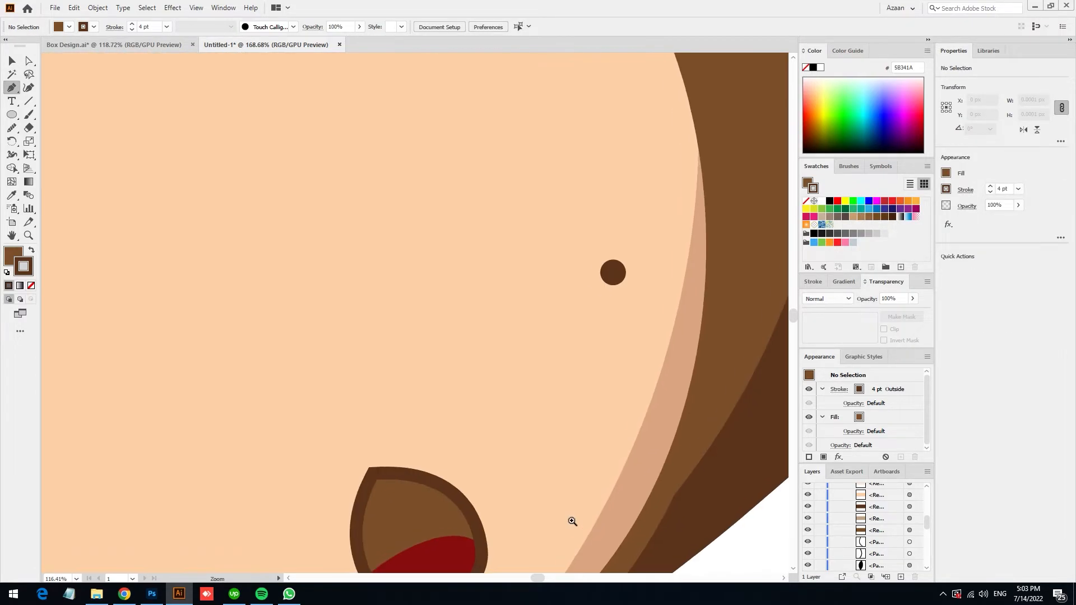
left_click(366, 488)
left_click_drag(409, 422, 438, 395)
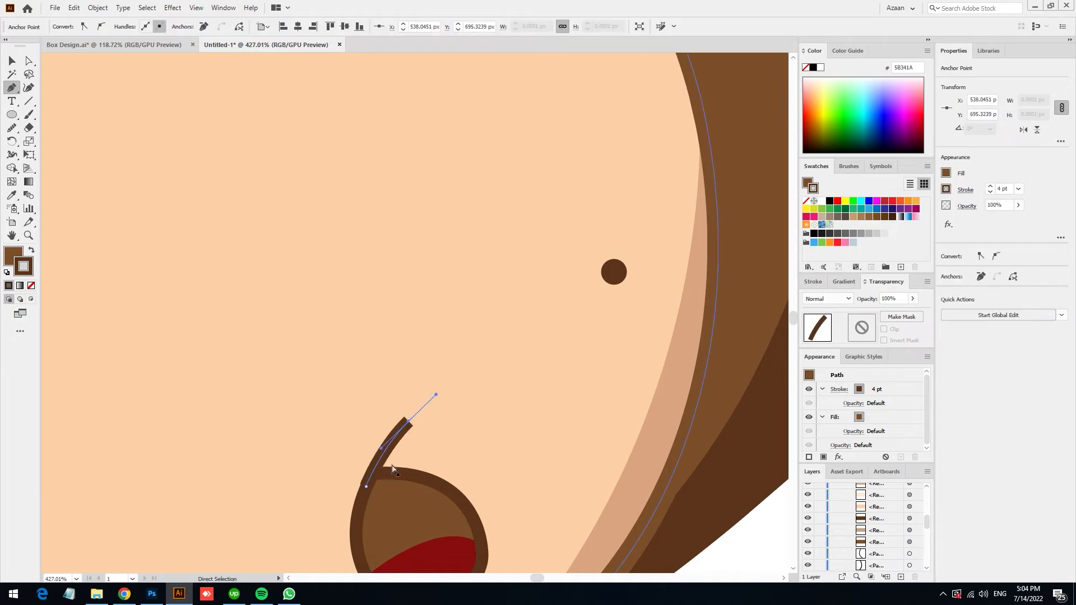
key("ctrl+z")
key("ctrl+z")
- Draw a short curved 4 pt line, about 13 by 20 px, rising from the mouth's pointed upper corner with the Pen tool
scroll(447, 513, "down", 1)
scroll(375, 413, "up", 2)
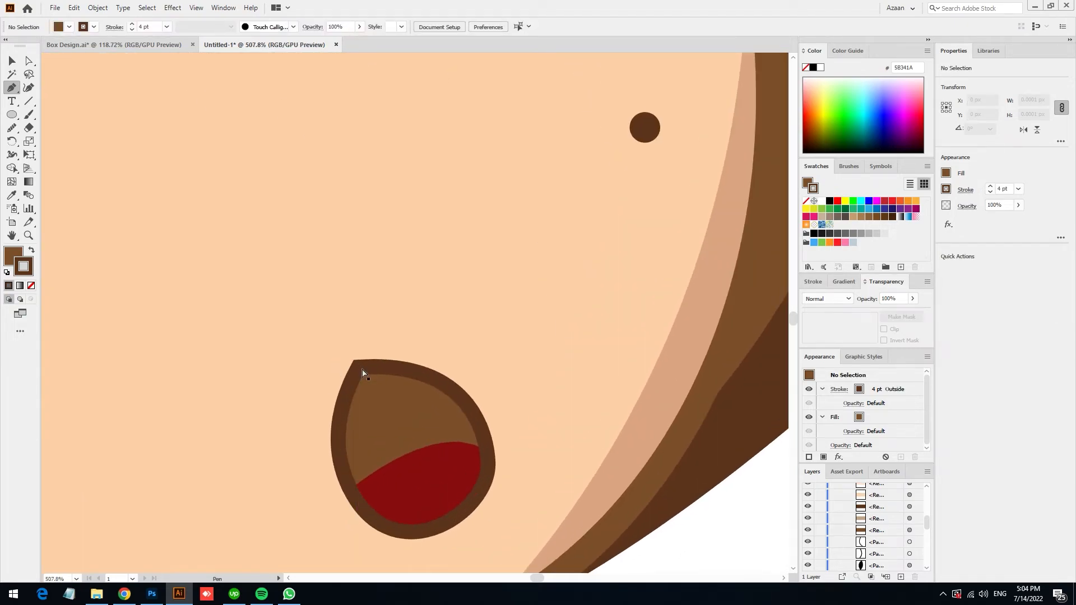
left_click(364, 374)
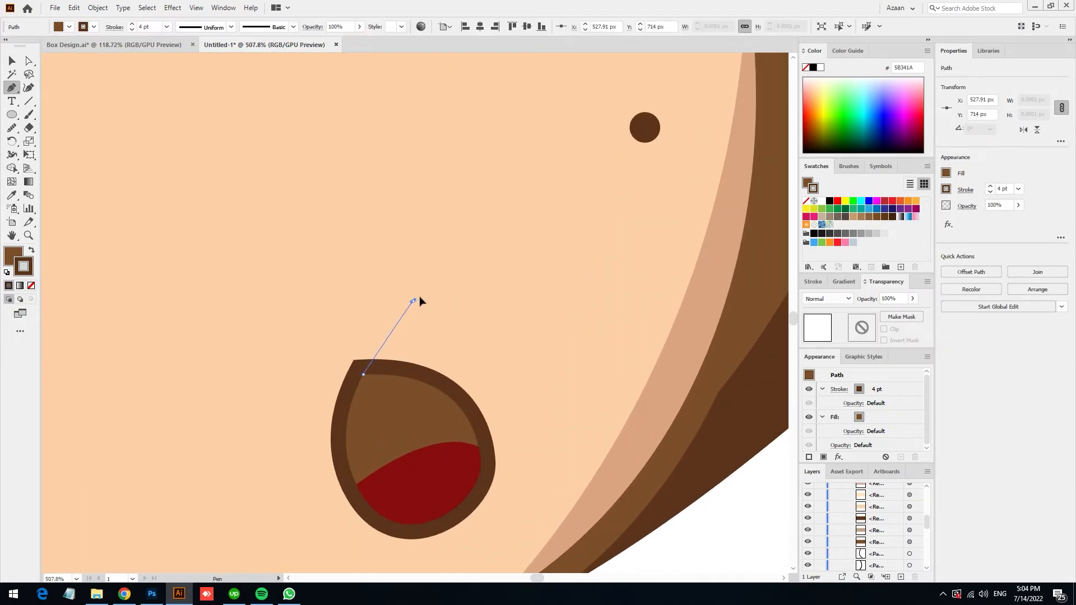
left_click_drag(442, 282, 387, 299)
scroll(357, 385, "up", 2)
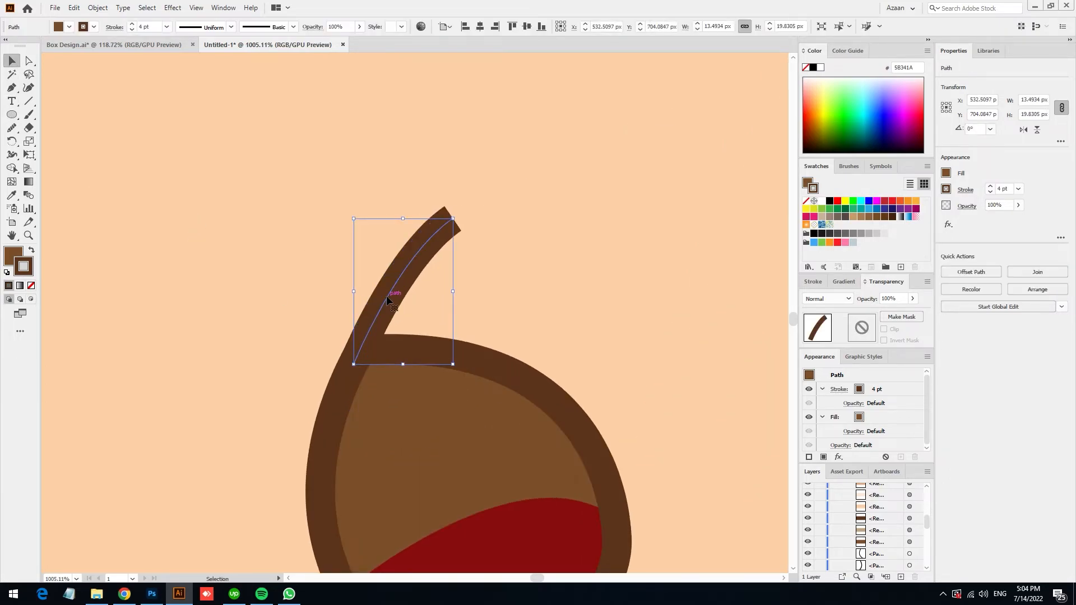
left_click_drag(452, 323, 145, 324)
left_click(360, 461)
left_click_drag(570, 428, 483, 500)
left_click_drag(391, 416, 509, 478)
- Change the mouth's fill to very dark brown #3A2312
left_click(375, 442)
double_click(13, 258)
left_click(491, 331)
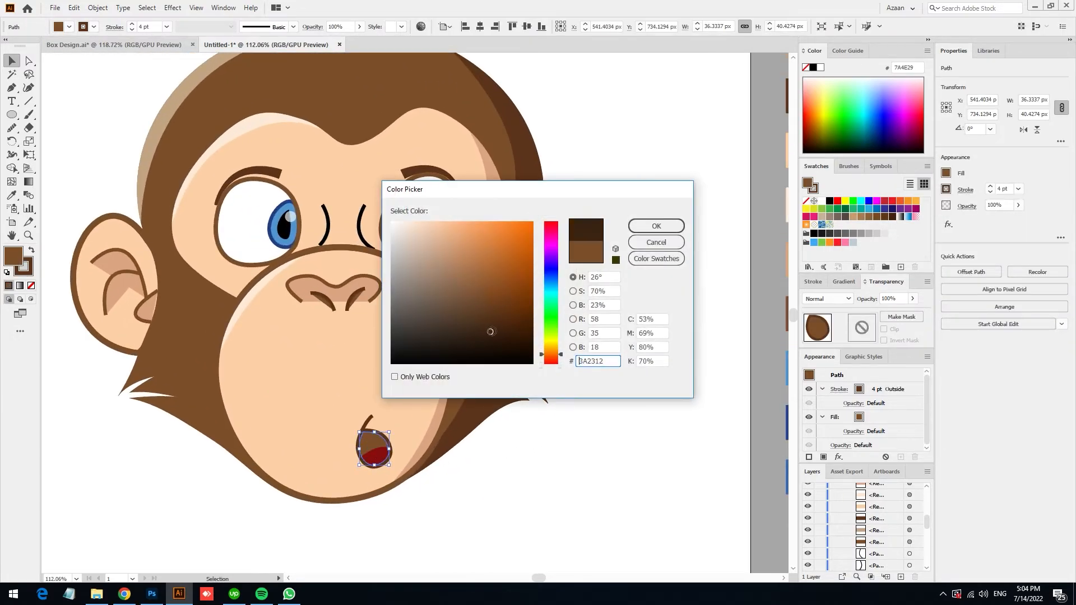
left_click(650, 225)
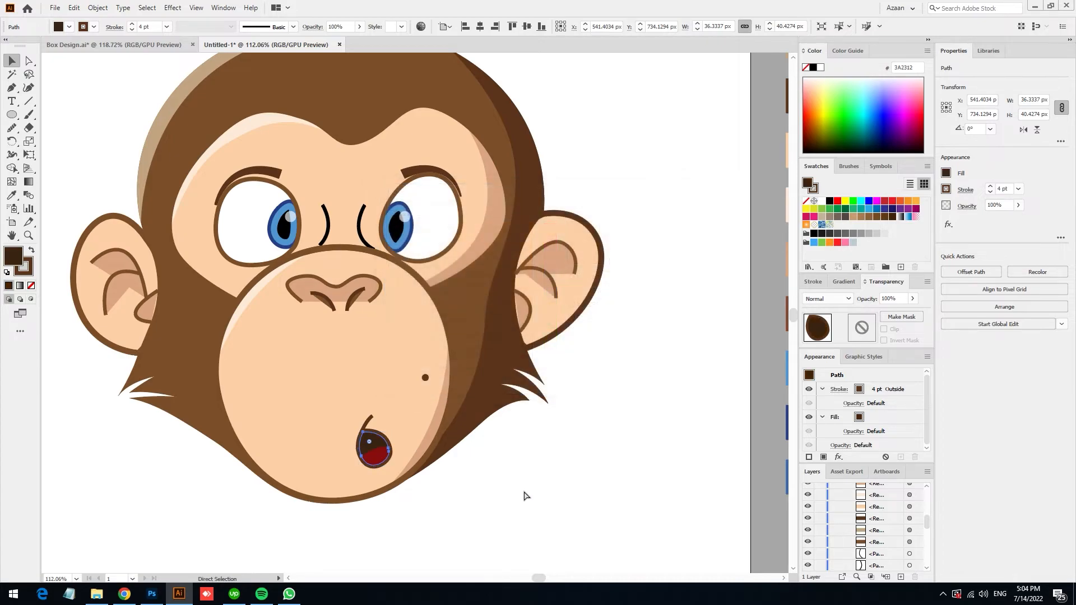
left_click(492, 487)
scroll(516, 463, "down", 3)
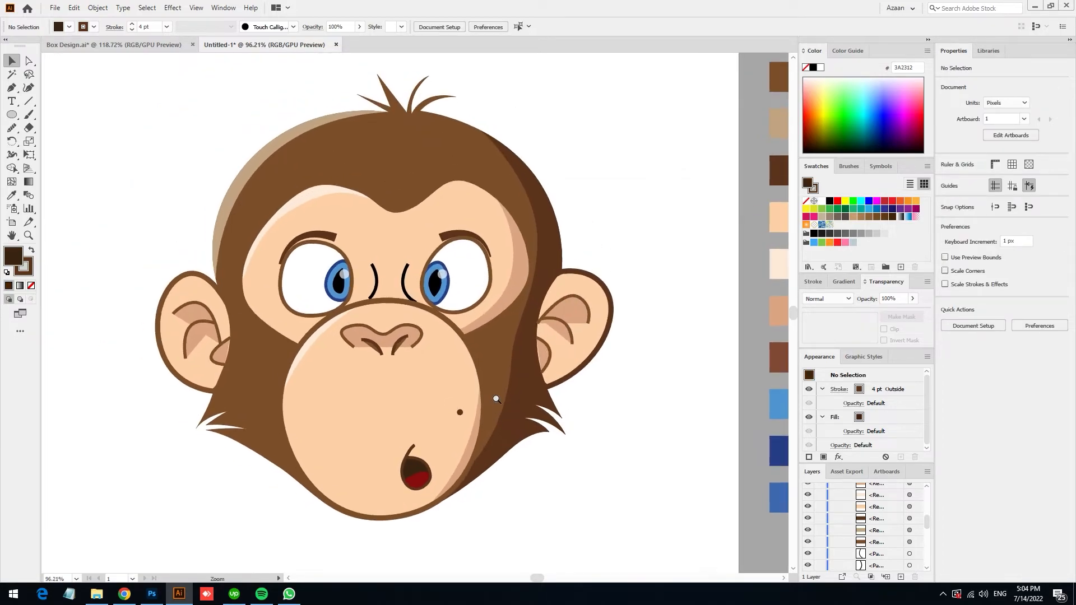
key("p")
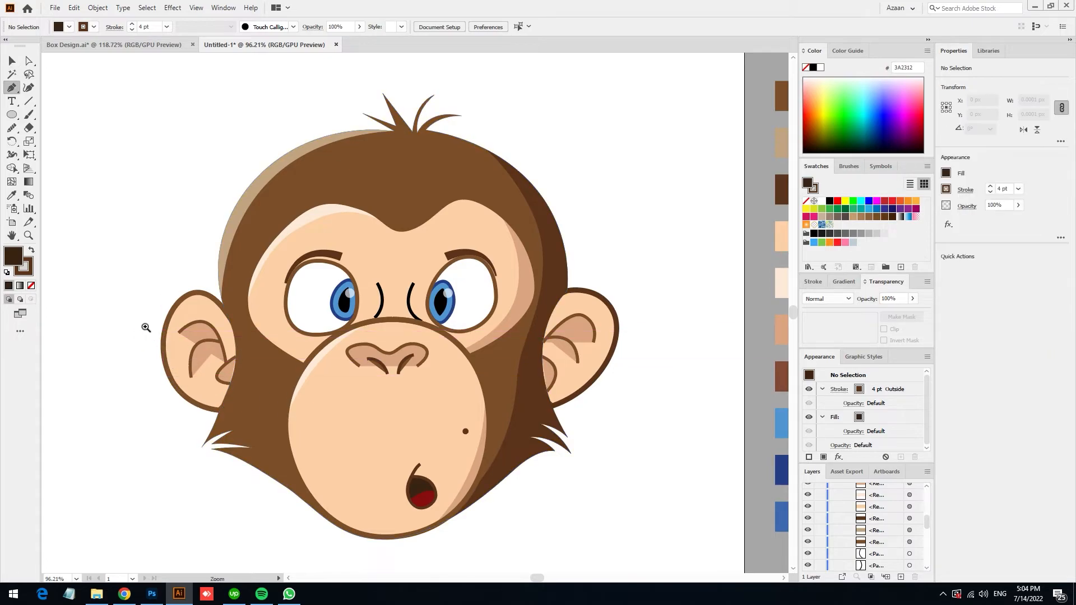
scroll(149, 324, "up", 3)
left_click(164, 331)
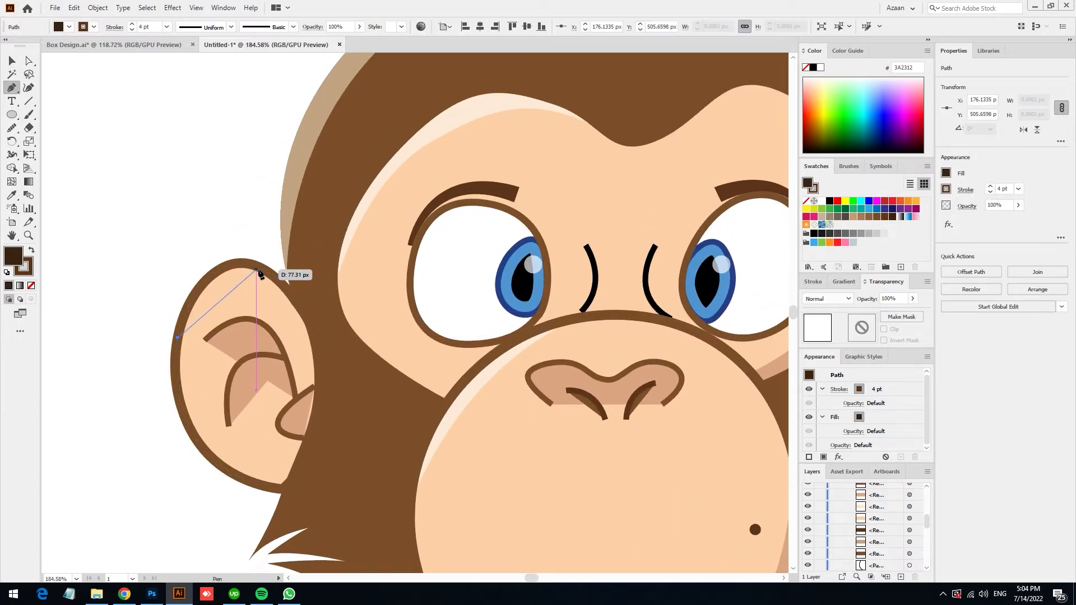
key("ctrl+z")
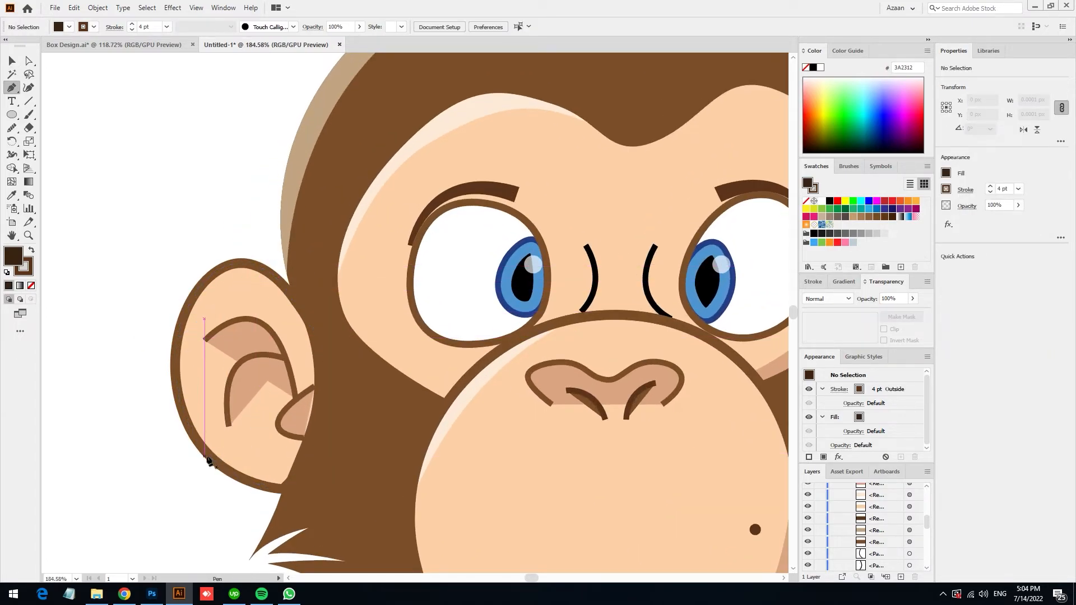
key("ctrl")
- Group all the monkey artwork and centre the group horizontally and vertically on the artboard
scroll(486, 426, "down", 5)
left_click_drag(486, 426, 385, 402)
left_click(12, 60)
scroll(400, 229, "up", 3)
left_click_drag(401, 230, 413, 162)
scroll(412, 162, "down", 2)
left_click_drag(155, 156, 584, 506)
key("ctrl+g")
left_click(480, 26)
left_click(527, 26)
left_click(576, 167)
- Delete the whole column of colour palette rectangles beside the artboard
scroll(414, 413, "up", 2)
left_click_drag(441, 408, 444, 386)
scroll(558, 438, "down", 2)
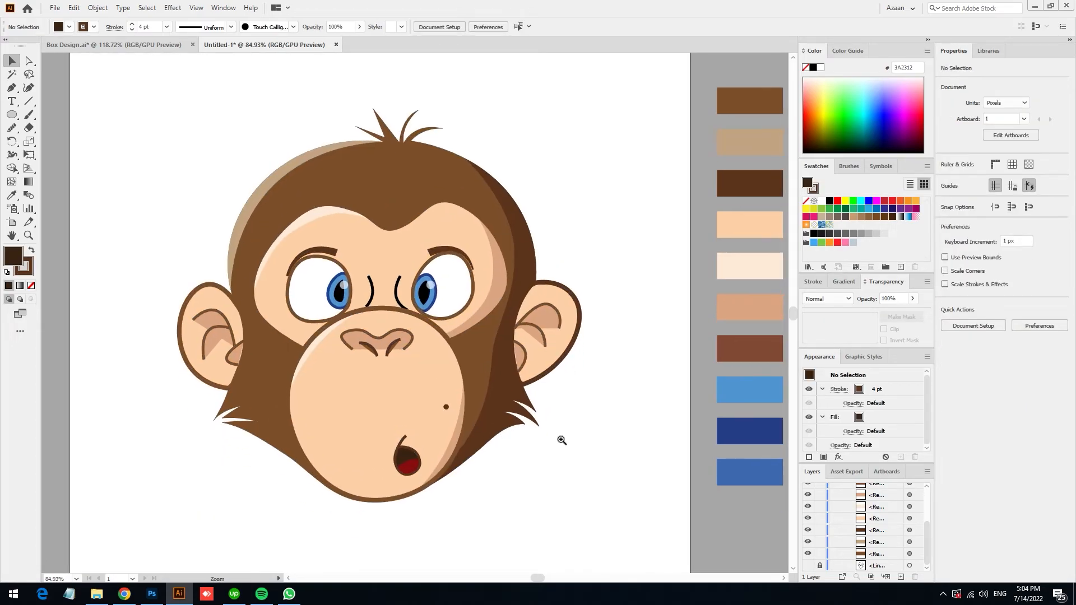
left_click_drag(692, 111, 770, 533)
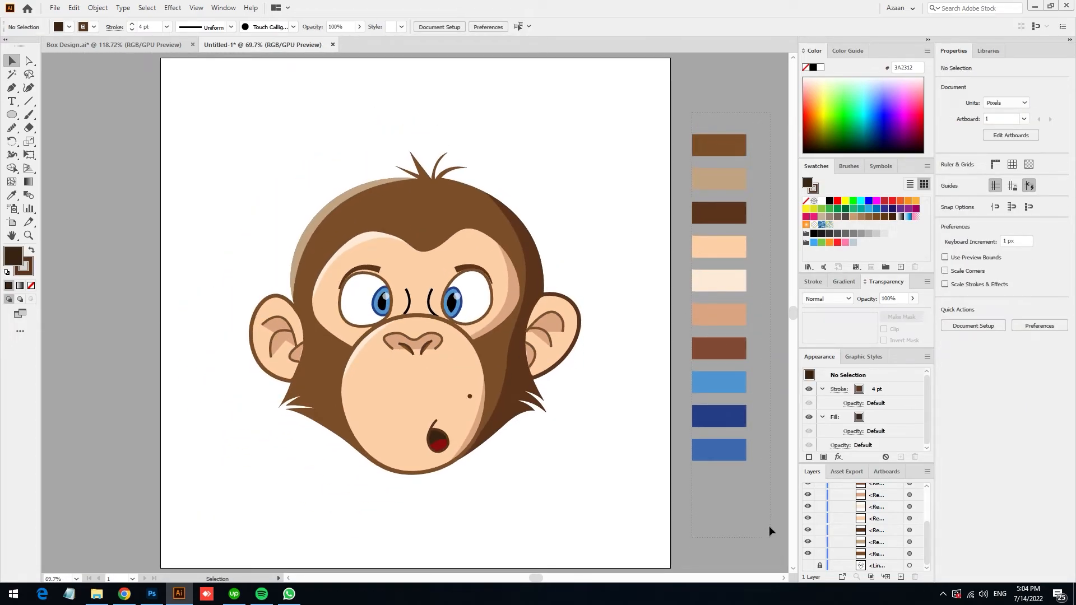
key("Delete")
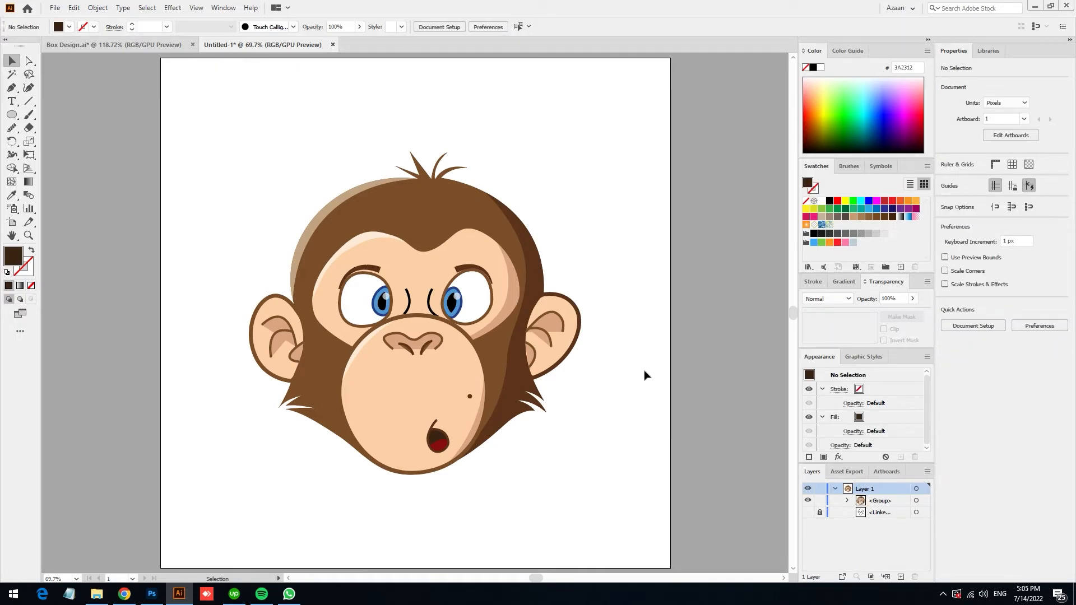
- Give the two black curved lines between the eyes the eyebrow's dark brown stroke and no fill by sampling it
left_click_drag(397, 385, 449, 385)
left_click(465, 212)
left_click(424, 213, "shift")
left_click(424, 212, "shift")
key("i")
left_click(356, 140)
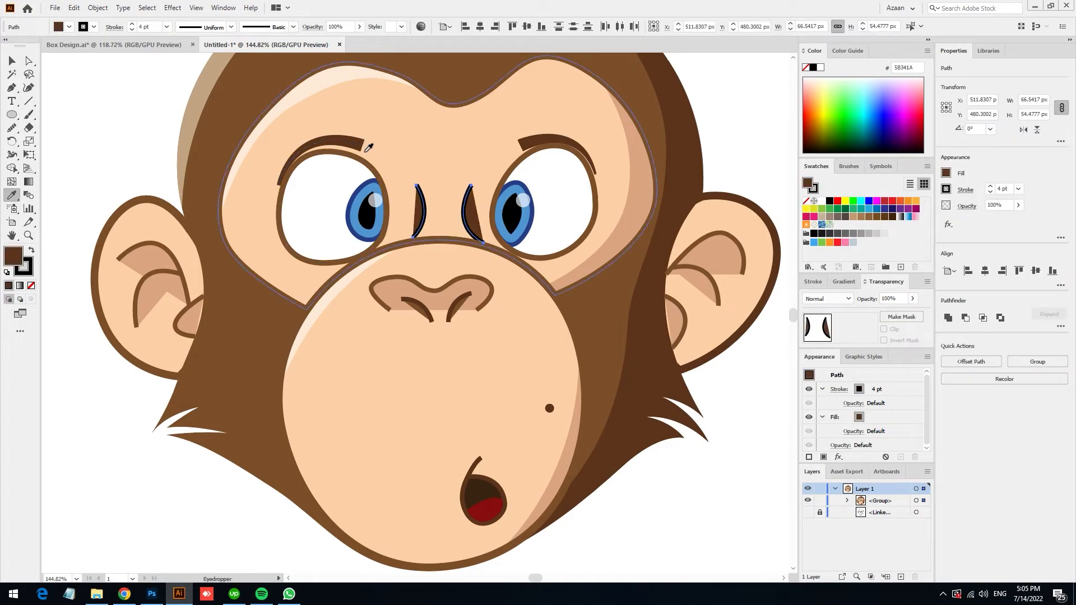
left_click(352, 142)
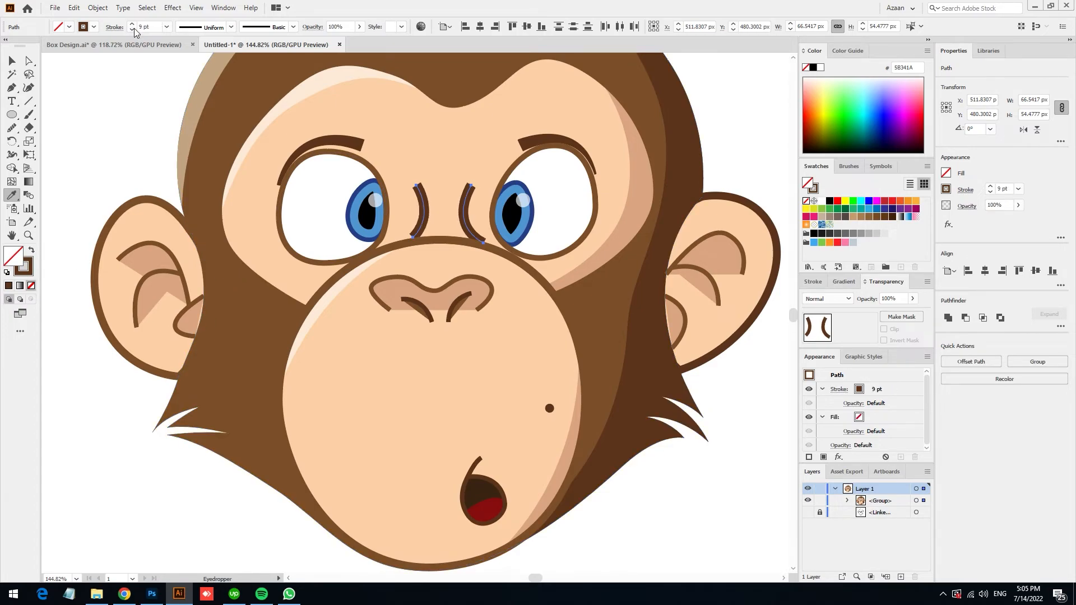
- Set the two lines between the eyes to a 5 pt stroke with the lens-shaped width profile that tapers at both ends
left_click(206, 27)
left_click(203, 62)
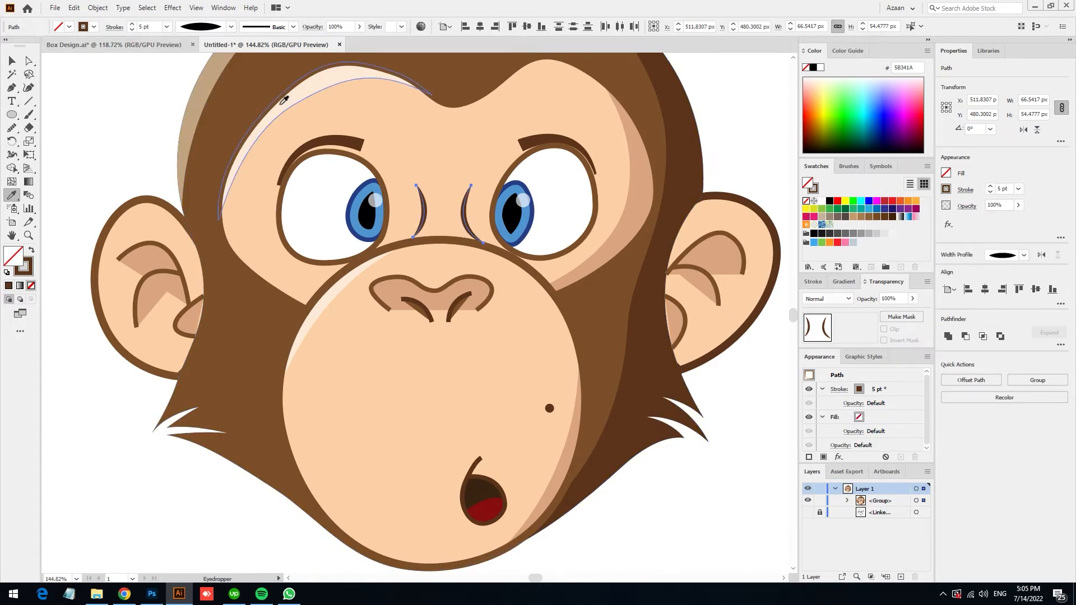
left_click(11, 65)
left_click(101, 101)
- Draw an ellipse over the muzzle's lower part and trim off its portion outside the muzzle with Shape Builder, leaving about 260 by 185 px
scroll(481, 354, "down", 3)
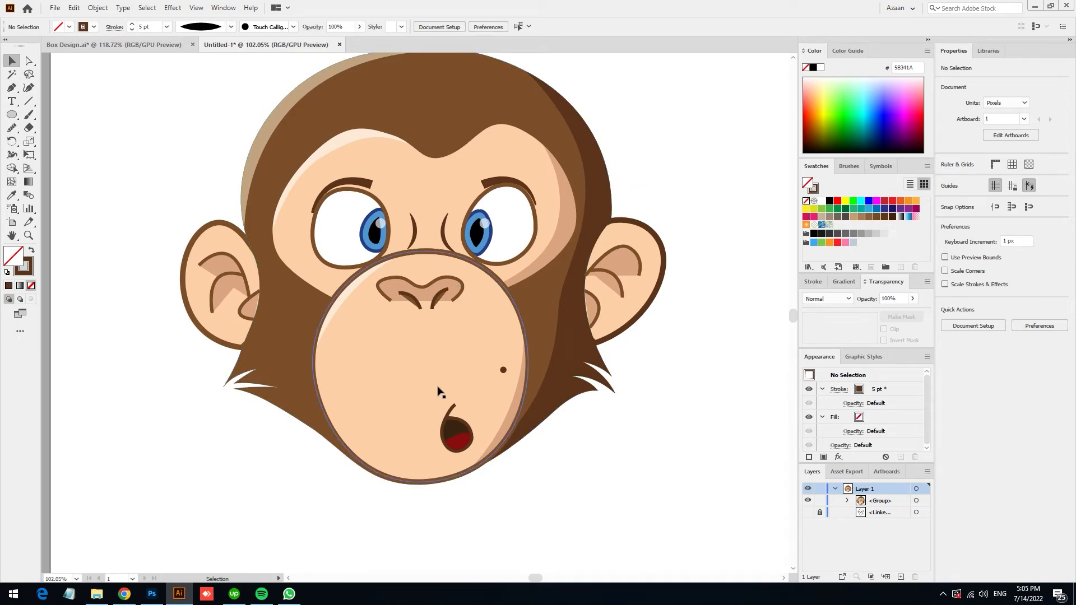
scroll(528, 445, "down", 1)
key("l")
left_click_drag(476, 483, 604, 464)
key("v")
left_click(442, 242, "shift")
key("shift+m")
left_click(420, 373, "alt")
- Sample the muzzle's side shadow to give the new lower muzzle shape a #DAA581 fill and no stroke
left_click(12, 60)
scroll(440, 259, "up", 3)
left_click(473, 184)
key("i")
left_click(550, 241)
left_click(11, 60)
- Cut the lower muzzle shadow shape and paste it in place inside the isolated monkey group
key("ctrl+shift+[")
key("ctrl+z")
key("ctrl+shift+[")
key("ctrl+x")
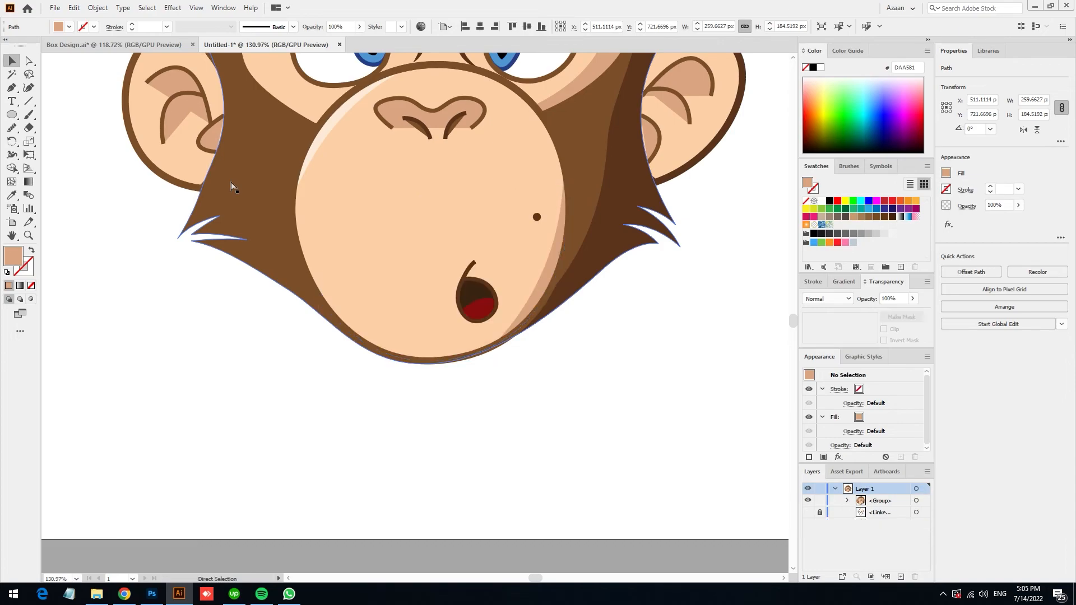
double_click(423, 247)
key("ctrl+f")
- Try to send the pasted lower muzzle shadow behind the rest of the group's artwork
key("ctrl+shift+bracketleft")
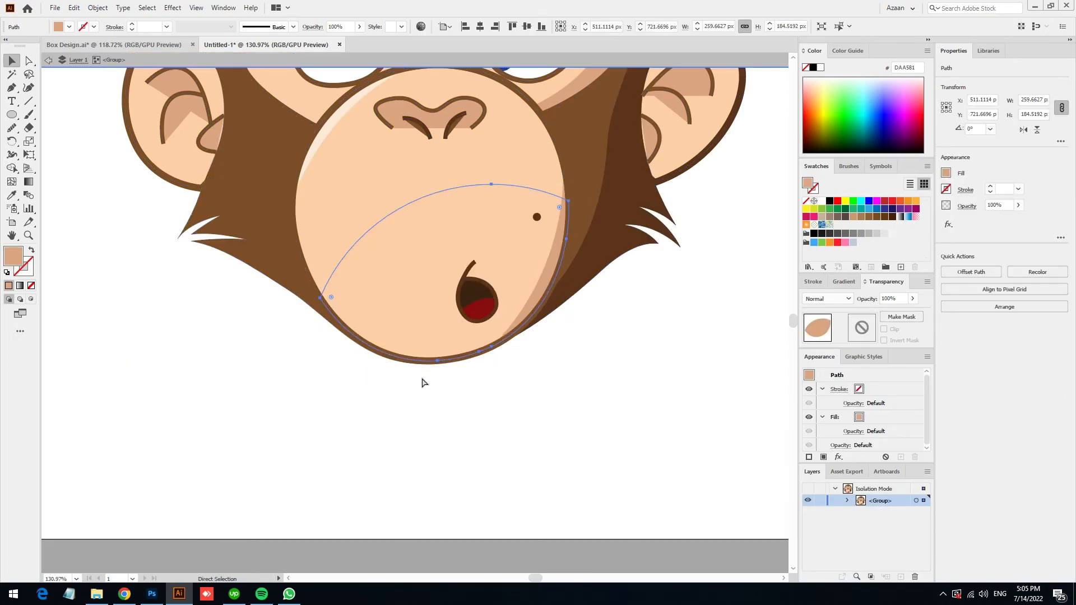
key("ctrl+z")
key("ctrl+shift+z")
key("ctrl+z")
- Reduce the lower muzzle shadow's opacity to 29% and leave the group's isolation mode
left_click(359, 26)
left_click_drag(359, 41, 327, 42)
left_click(140, 235)
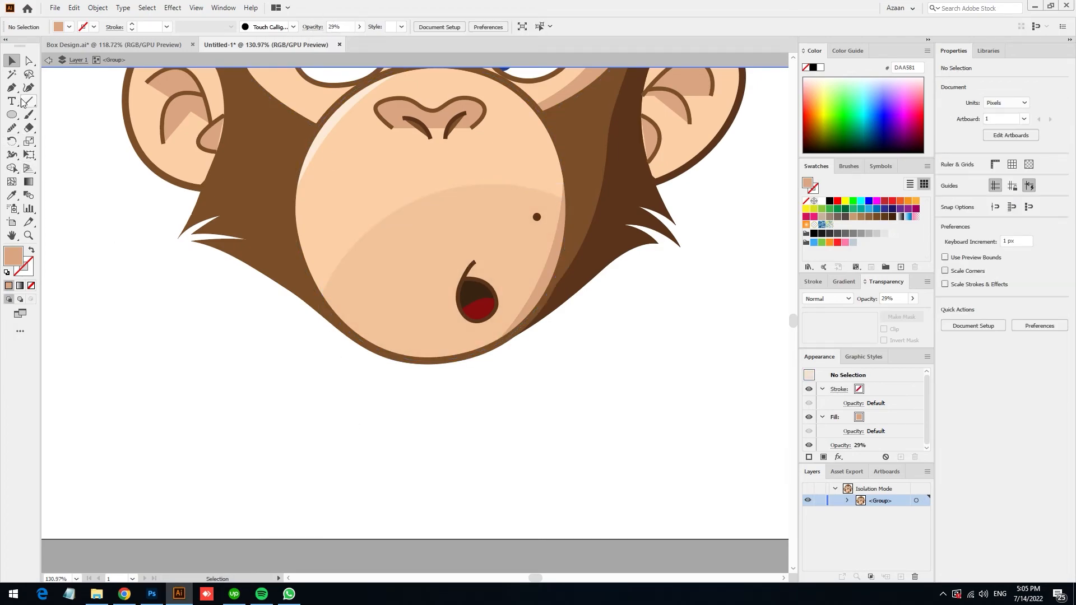
key("ctrl+0")
double_click(619, 280)
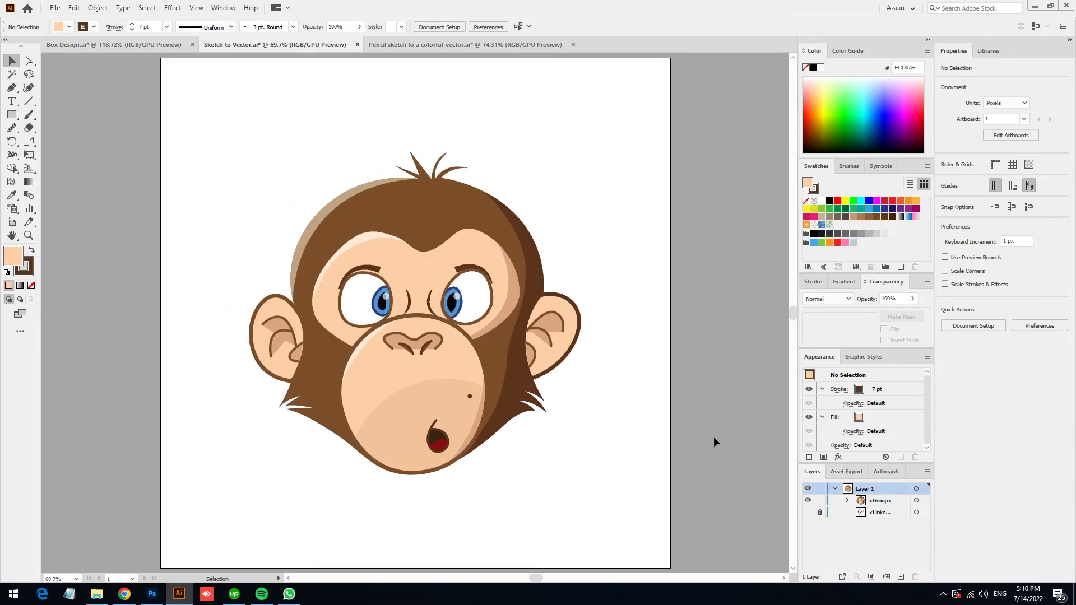
- Draw a curved chin line about 67 by 40 px beneath the mouth with the Pen tool
scroll(504, 448, "up", 5, "alt")
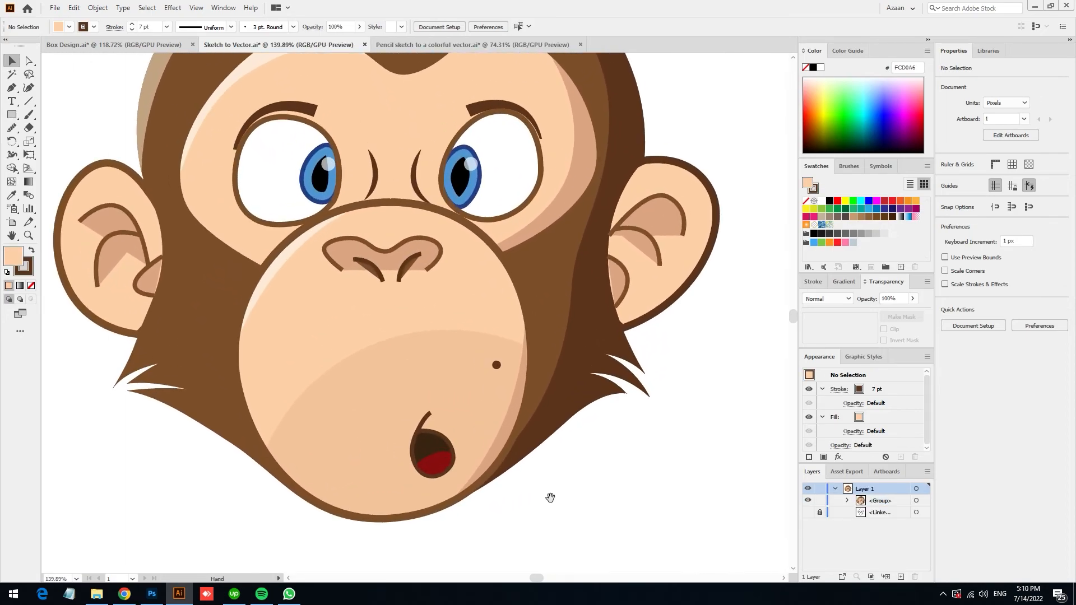
scroll(550, 497, "down", 1)
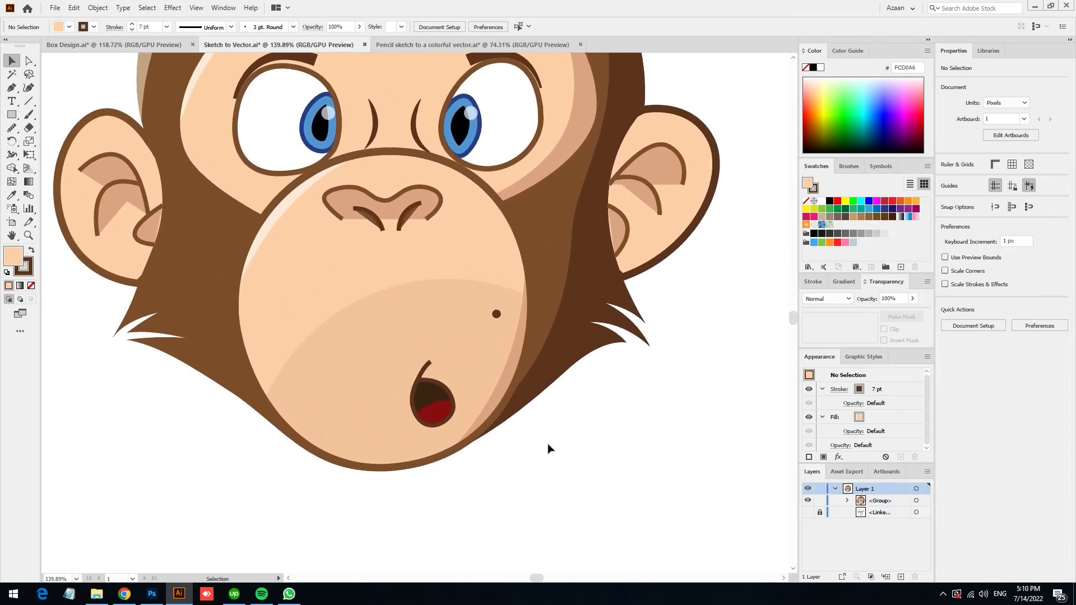
key("p")
left_click(403, 432)
left_click_drag(471, 412, 468, 335)
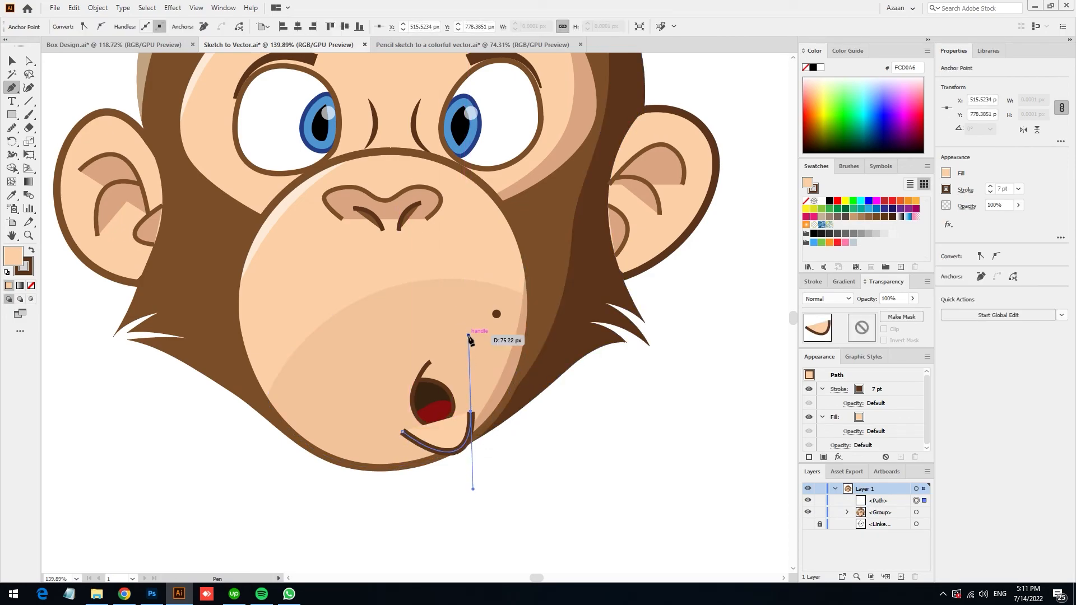
- Remove the chin line's fill and set its stroke to 5 pt
key("i")
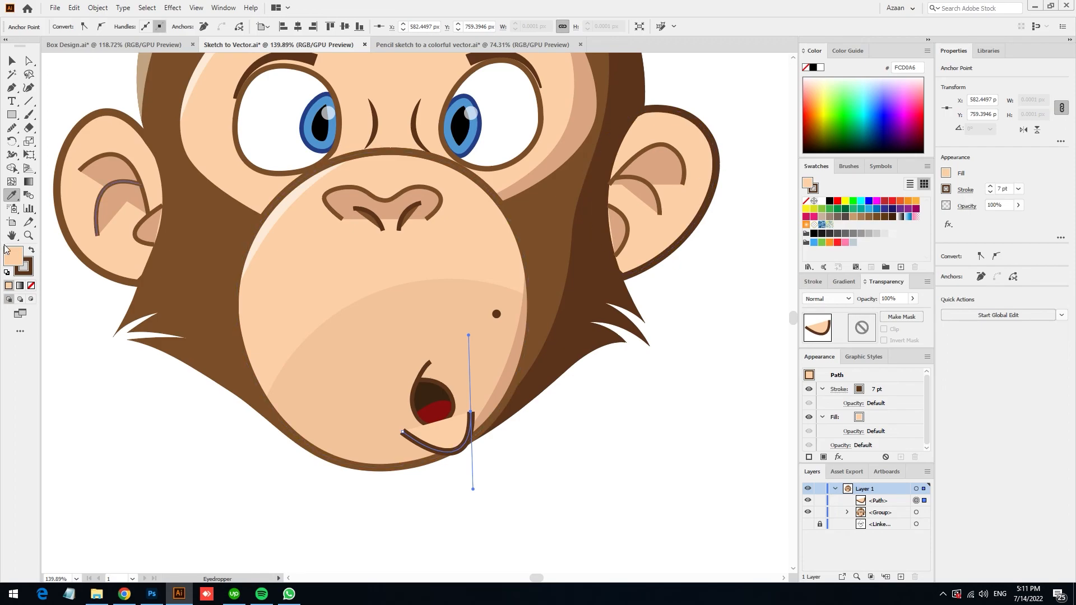
left_click(30, 286)
key("v")
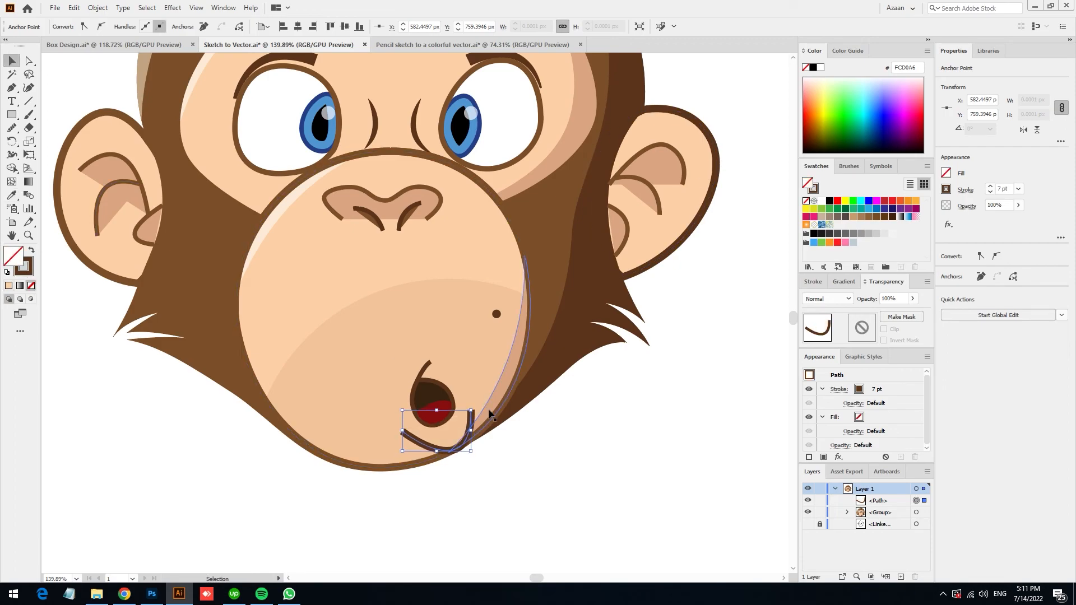
left_click(478, 500)
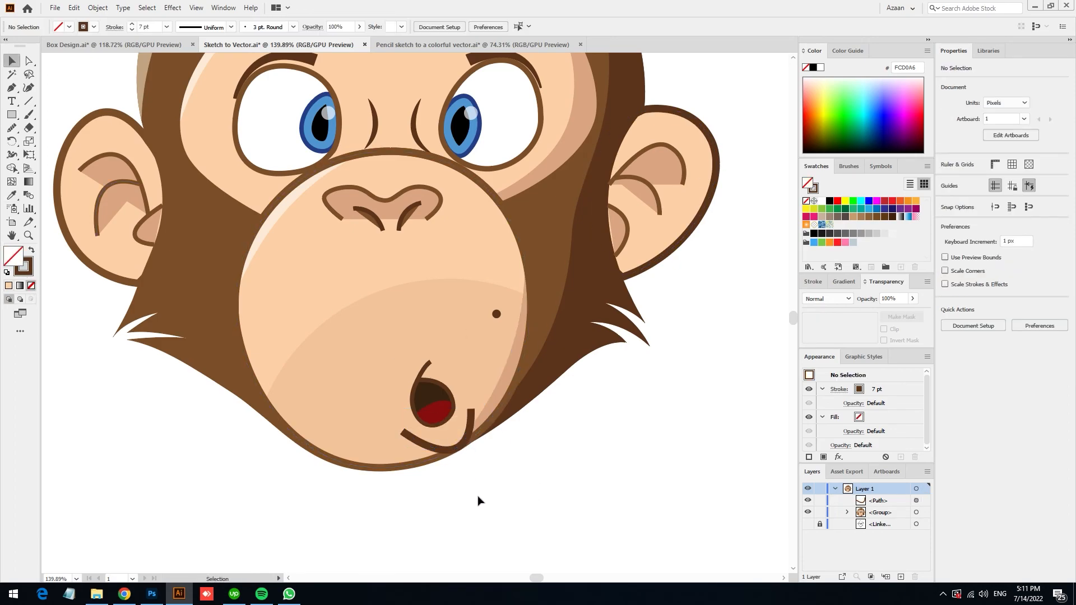
left_click(472, 435)
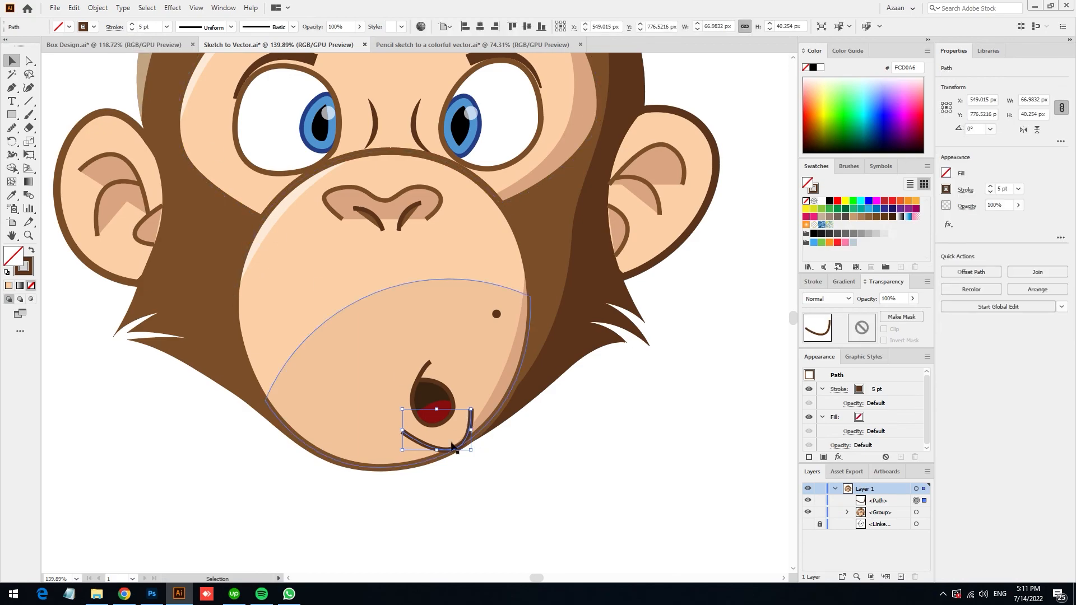
left_click(549, 483)
key("ctrl+0")
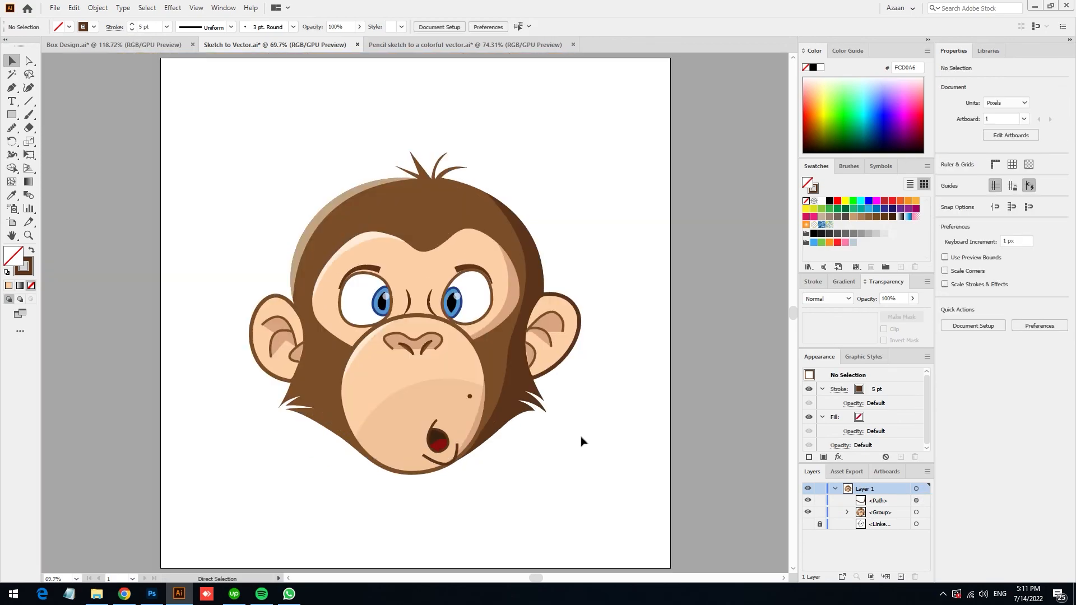